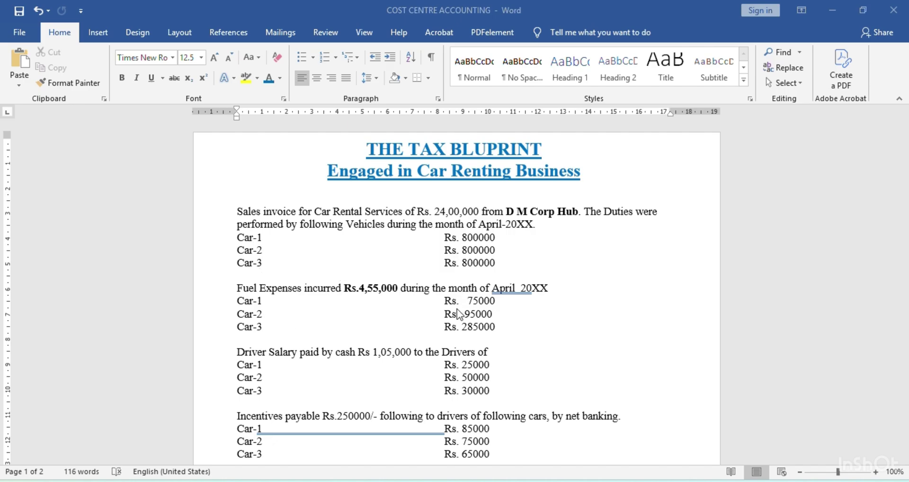
Read through the car-wise sales, fuel, salary and incentive transactions in the document and switch to TallyPrime
{"action": "scroll", "coordinate": [457, 314], "scroll_direction": "down", "scroll_amount": 2}
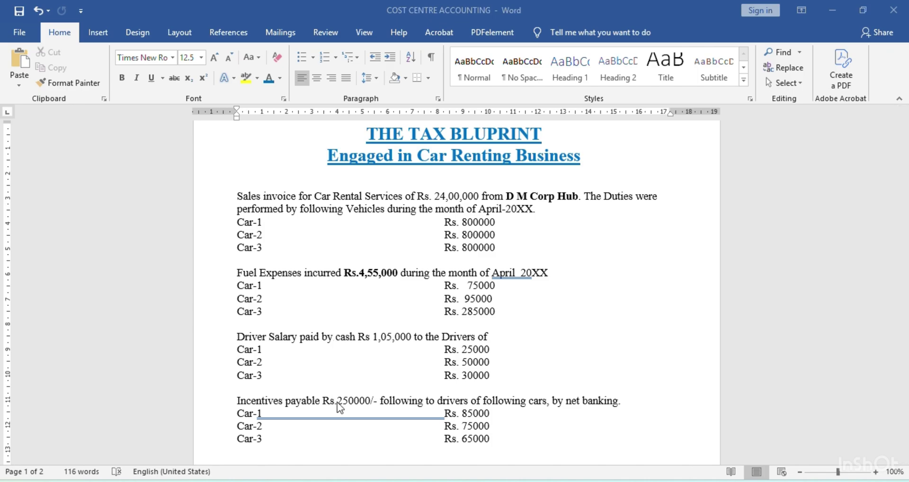
{"action": "scroll", "coordinate": [337, 402], "scroll_direction": "down", "scroll_amount": 5}
{"action": "scroll", "coordinate": [337, 402], "scroll_direction": "up", "scroll_amount": 4}
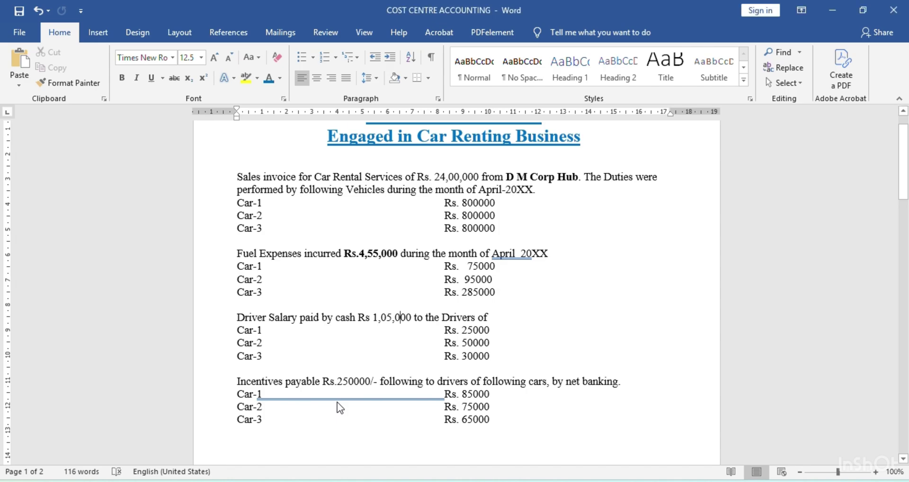
{"action": "key", "text": "alt+Tab"}
{"action": "key", "text": "alt+Tab"}
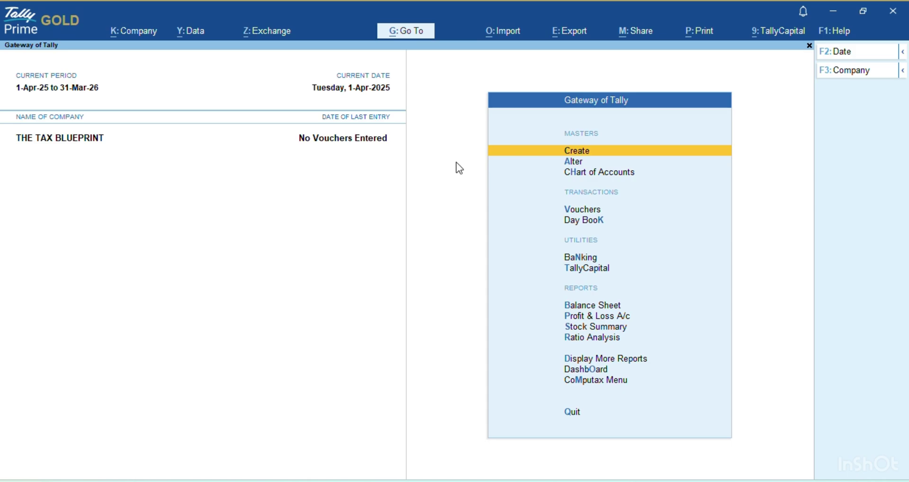
Open master creation and expand the list of masters to include the additional and inactive ones
{"action": "key", "text": "Return"}
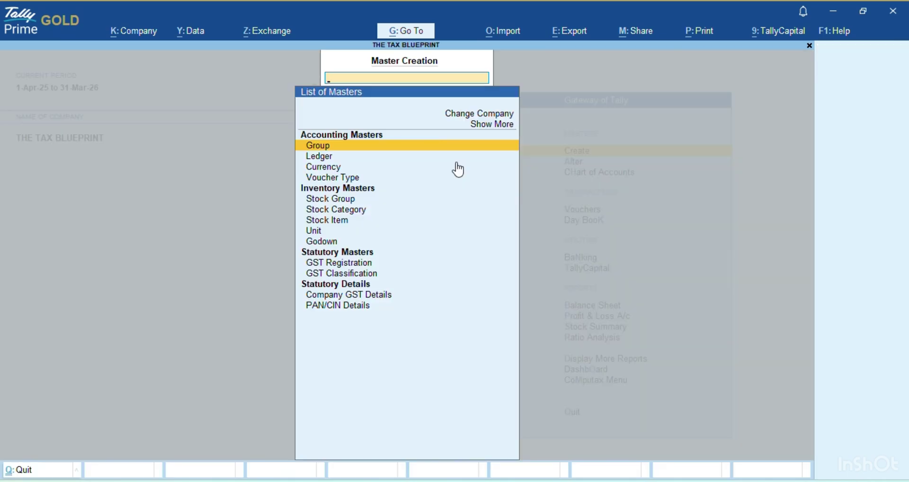
{"action": "key", "text": "Down"}
{"action": "key", "text": "Down"}
{"action": "key", "text": "Down"}
{"action": "key", "text": "Up"}
{"action": "key", "text": "Up"}
{"action": "key", "text": "Up"}
{"action": "key", "text": "Up"}
{"action": "key", "text": "Return"}
{"action": "key", "text": "Down"}
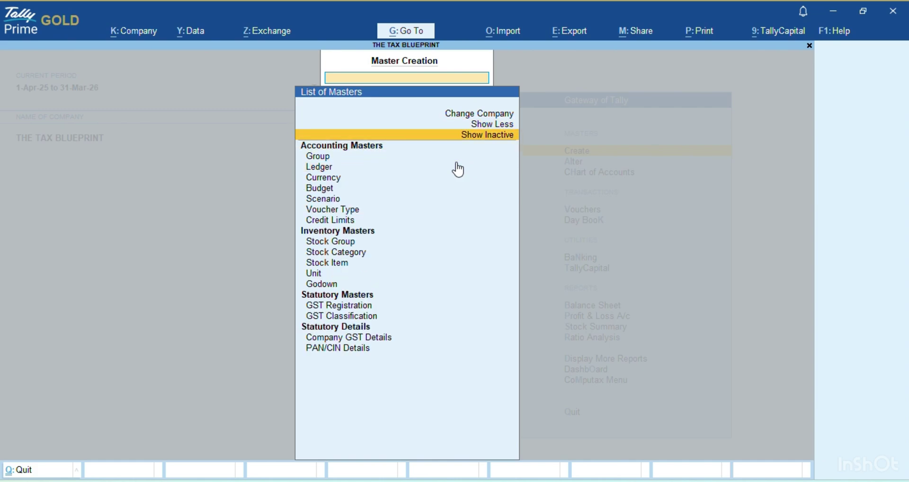
{"action": "key", "text": "Return"}
Start creating a new Cost Category and enable the Cost Centres feature for the company
{"action": "key", "text": "Down"}
{"action": "key", "text": "Down"}
{"action": "key", "text": "Down"}
{"action": "key", "text": "Down"}
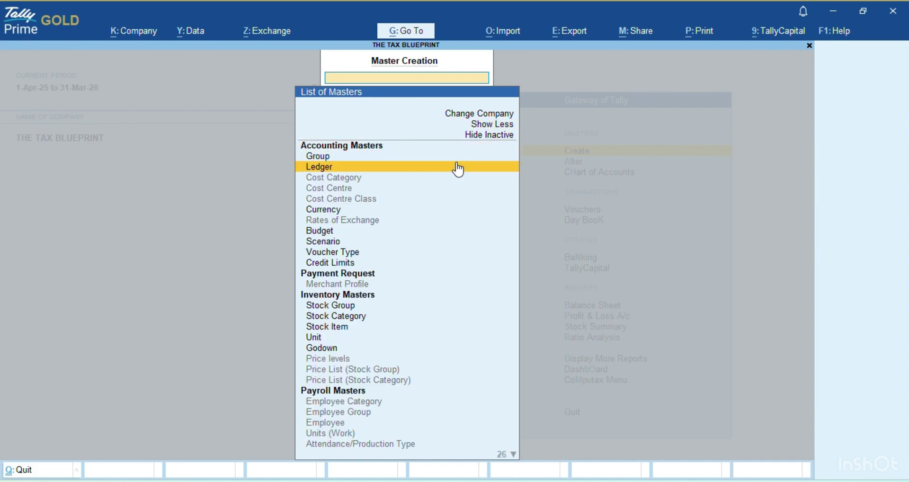
{"action": "key", "text": "Down"}
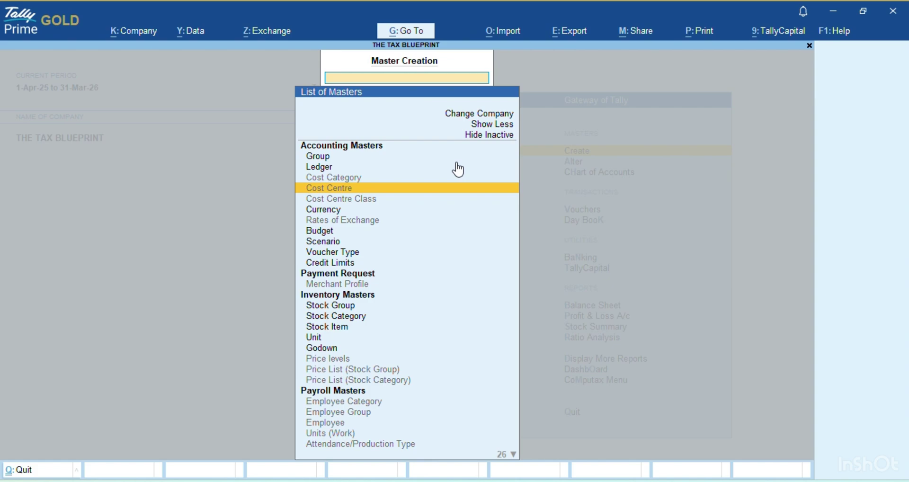
{"action": "key", "text": "Up"}
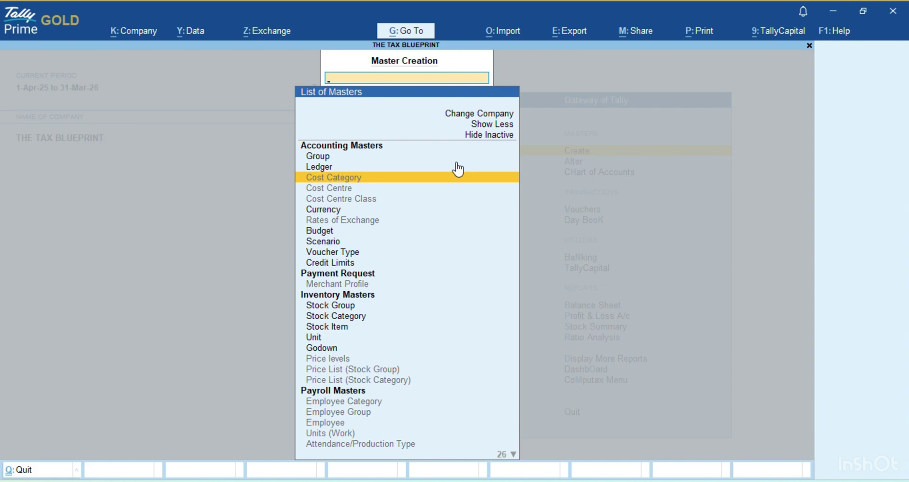
{"action": "key", "text": "Down"}
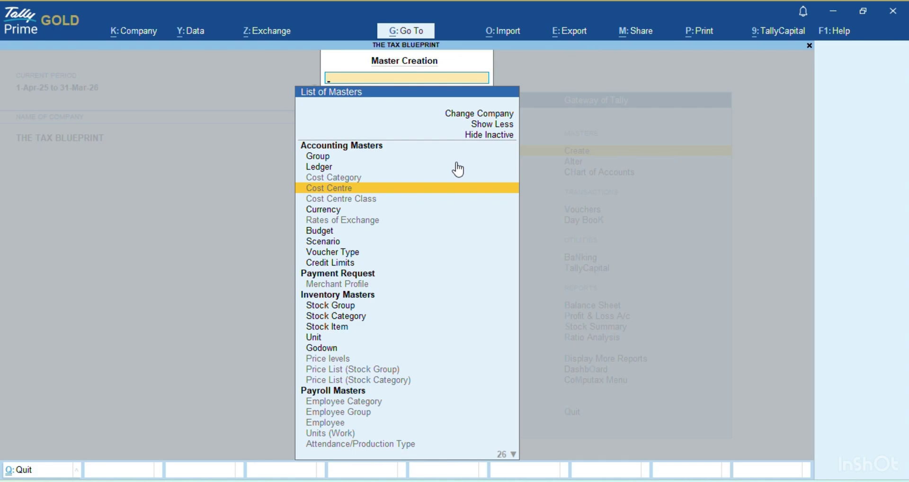
{"action": "key", "text": "Up"}
{"action": "key", "text": "Return"}
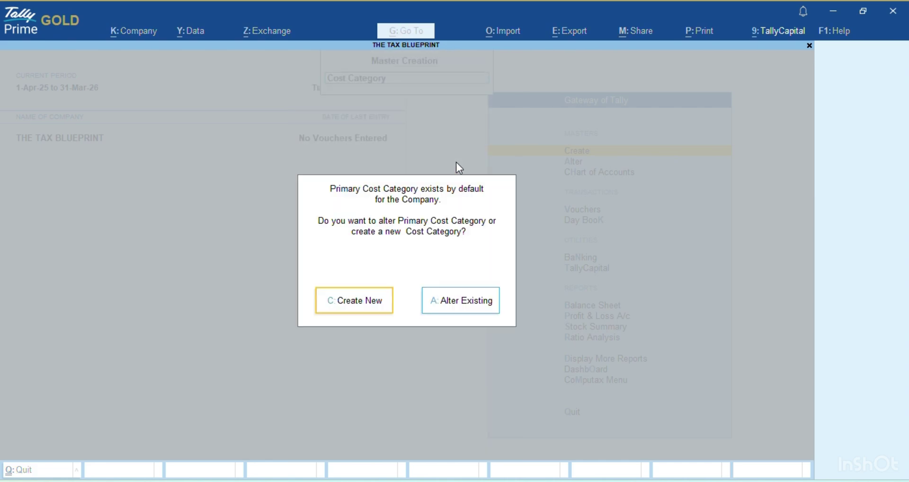
{"action": "key", "text": "Return"}
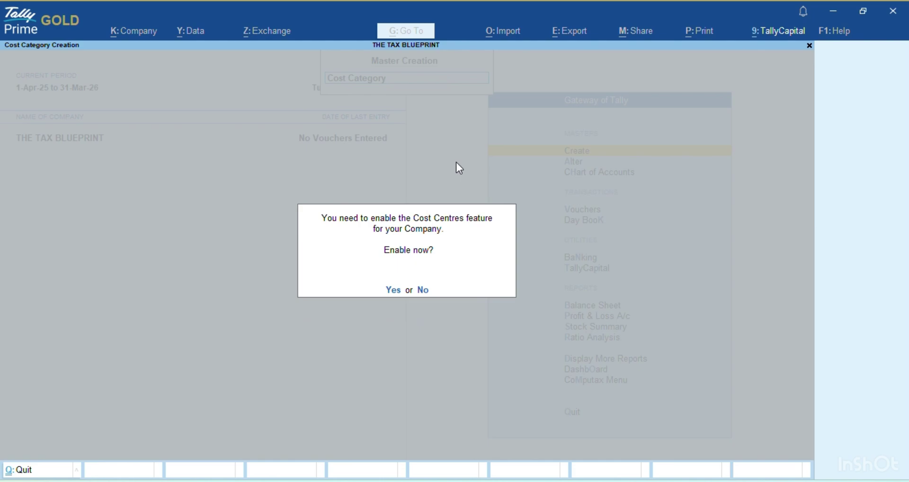
{"action": "key", "text": "Return"}
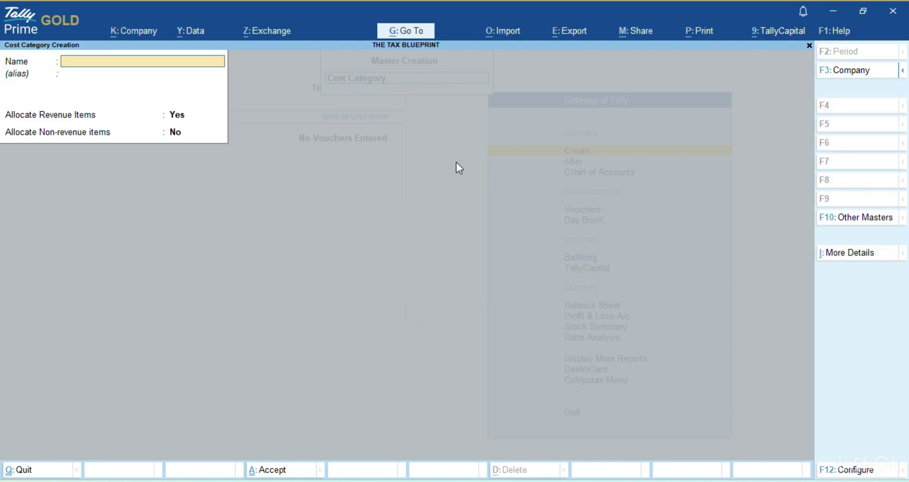
Name the cost category CAR RENTAL BUSINSESS, save it with the default allocation options, and leave the creation form
{"action": "type", "text": "CAR"}
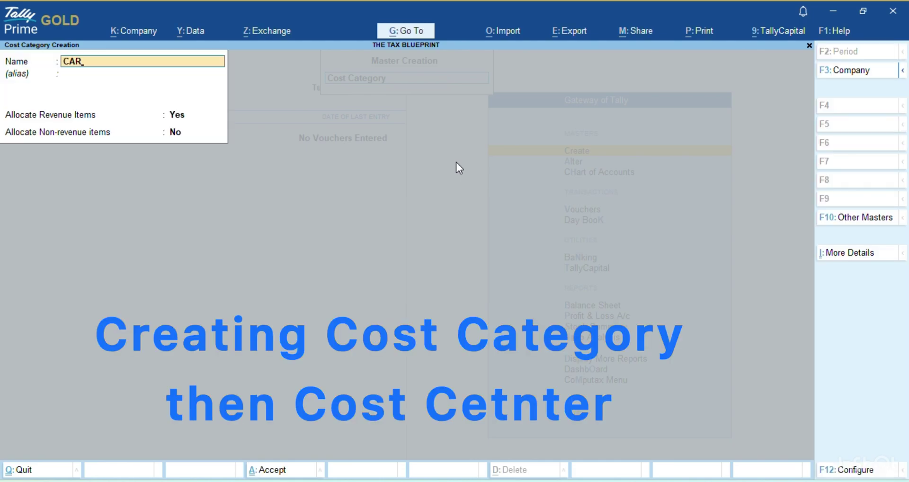
{"action": "type", "text": " RENTAL BUSN"}
{"action": "key", "text": "BackSpace"}
{"action": "type", "text": "INSEE"}
{"action": "key", "text": "BackSpace"}
{"action": "key", "text": "BackSpace"}
{"action": "key", "text": "BackSpace"}
{"action": "type", "text": "ESSS"}
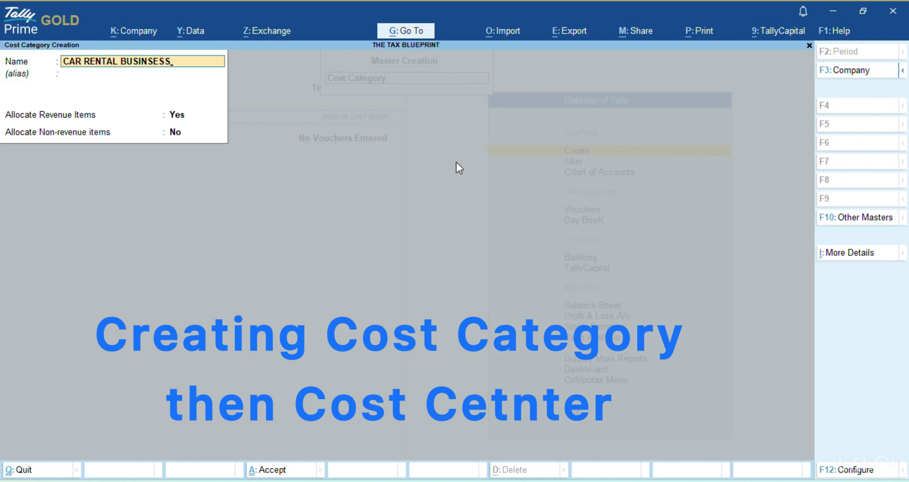
{"action": "key", "text": "Return"}
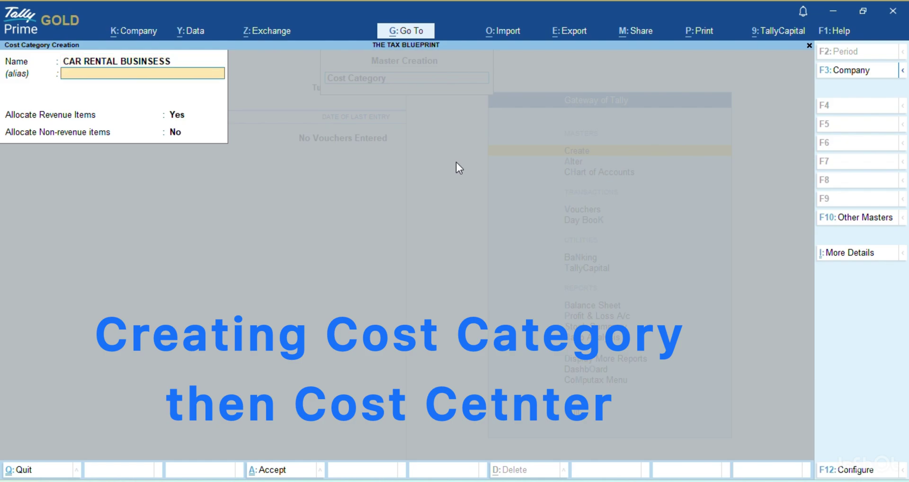
{"action": "key", "text": "Return"}
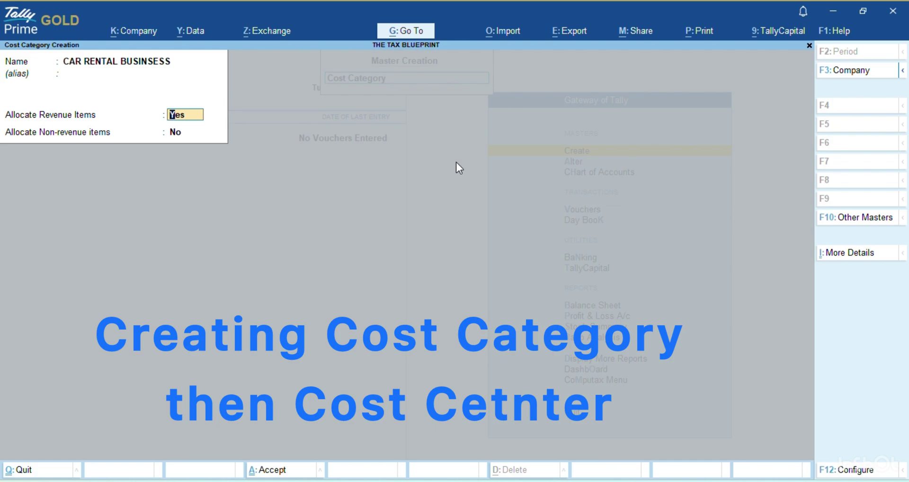
{"action": "key", "text": "ctrl"}
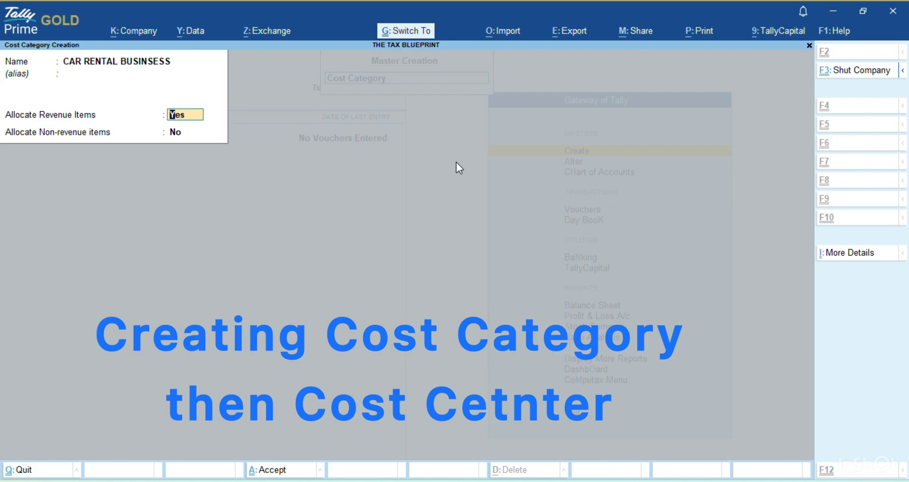
{"action": "key", "text": "ctrl+a"}
{"action": "key", "text": "Escape"}
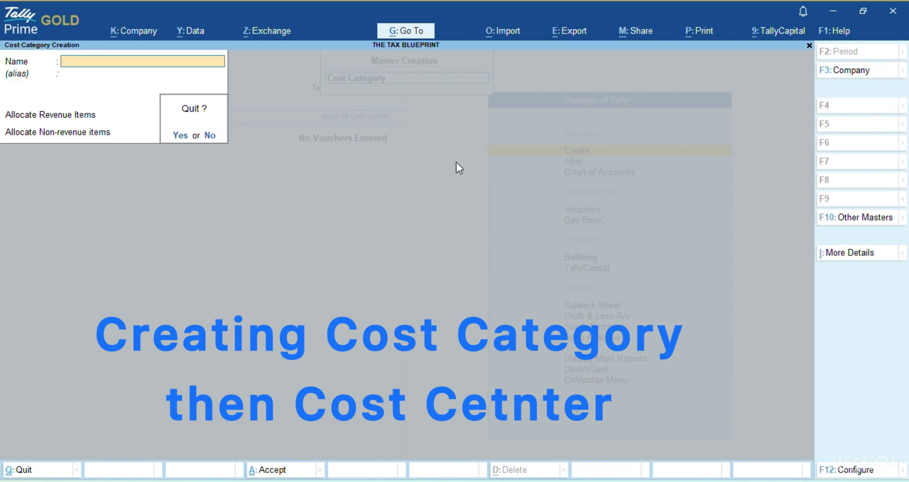
{"action": "key", "text": "y"}
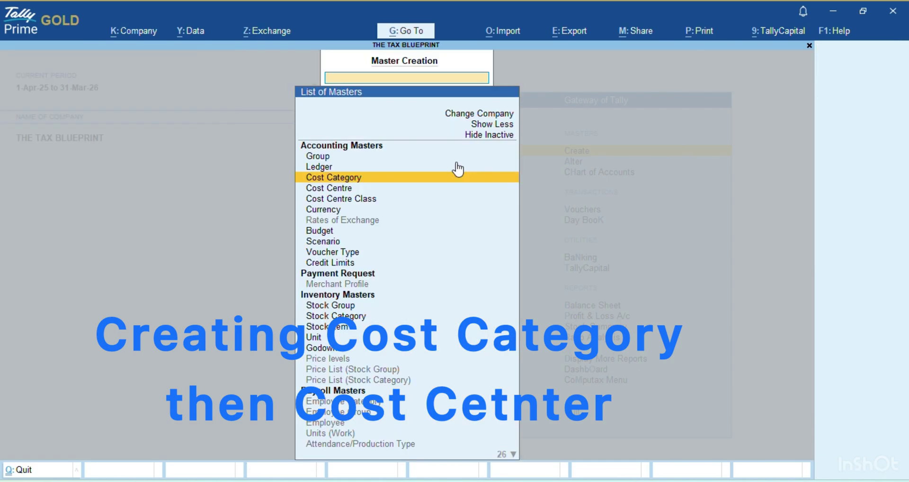
Create a cost centre named CAR-1 in the CAR RENTAL BUSINSESS category, under Primary
{"action": "key", "text": "Down"}
{"action": "key", "text": "Return"}
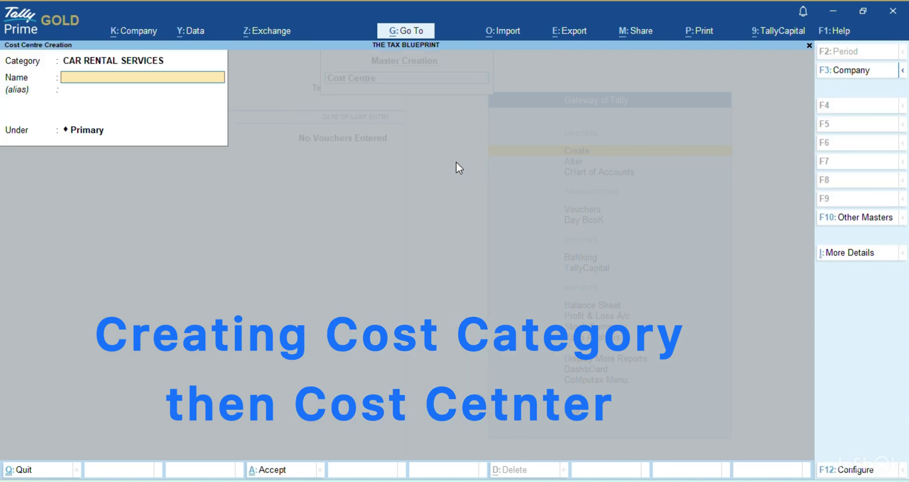
{"action": "type", "text": "CAR-1"}
{"action": "key", "text": "shift+Tab"}
{"action": "key", "text": "Down"}
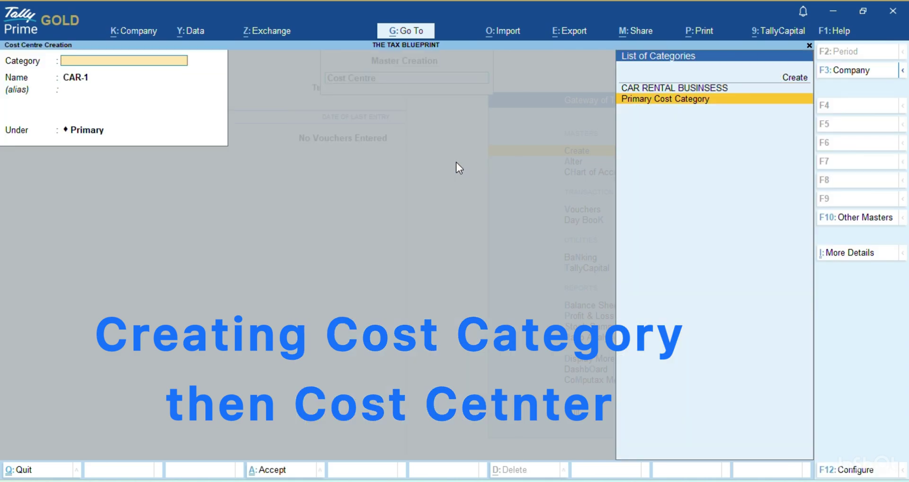
{"action": "key", "text": "Up"}
{"action": "key", "text": "Return"}
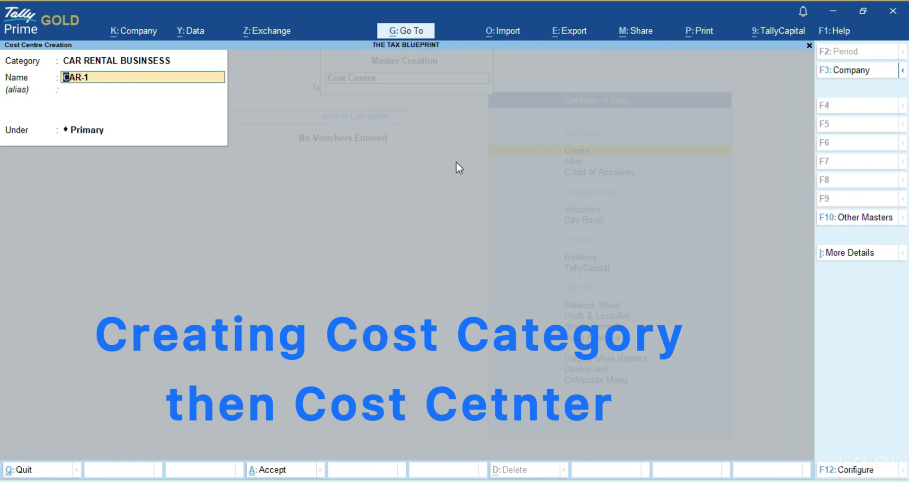
{"action": "key", "text": "Return"}
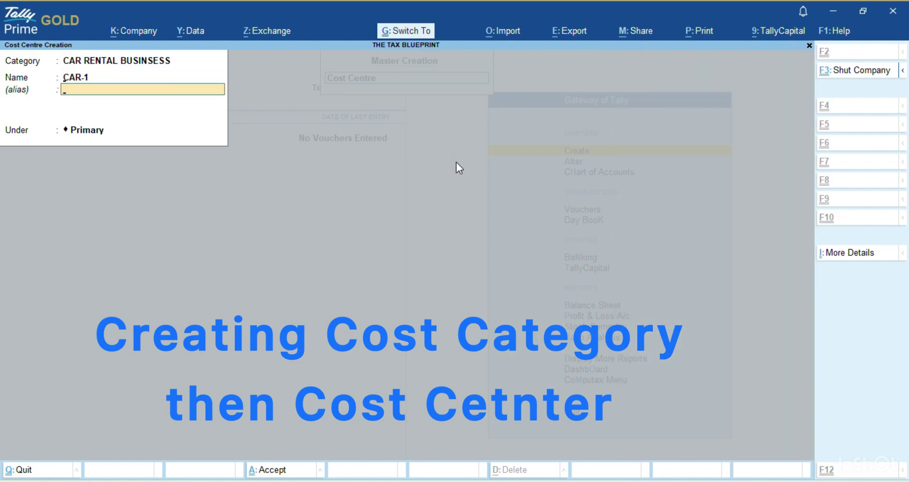
{"action": "key", "text": "ctrl+a"}
Create a second cost centre named CAR-2 in the CAR RENTAL BUSINSESS category, under Primary
{"action": "key", "text": "BackSpace"}
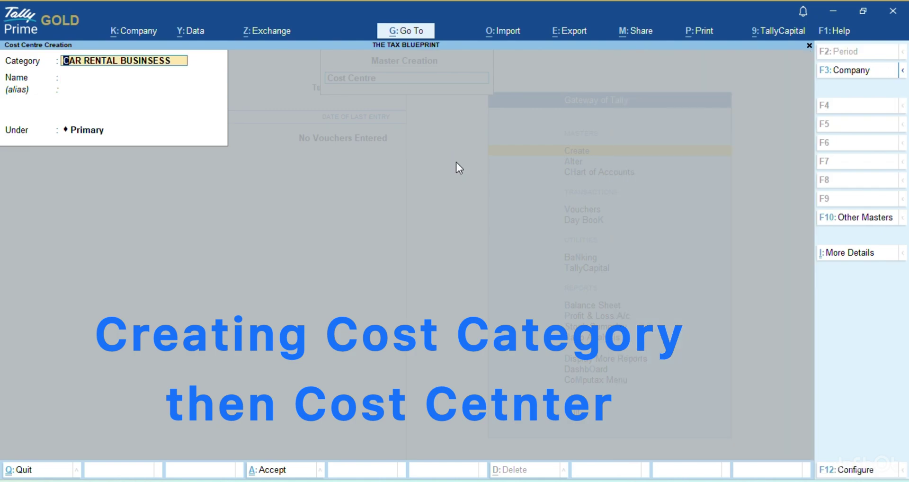
{"action": "key", "text": "space"}
{"action": "key", "text": "Down"}
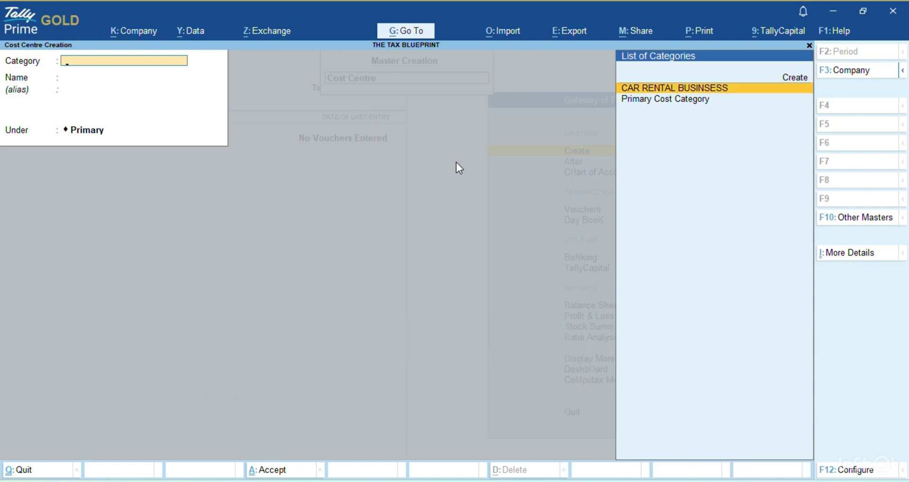
{"action": "key", "text": "Return"}
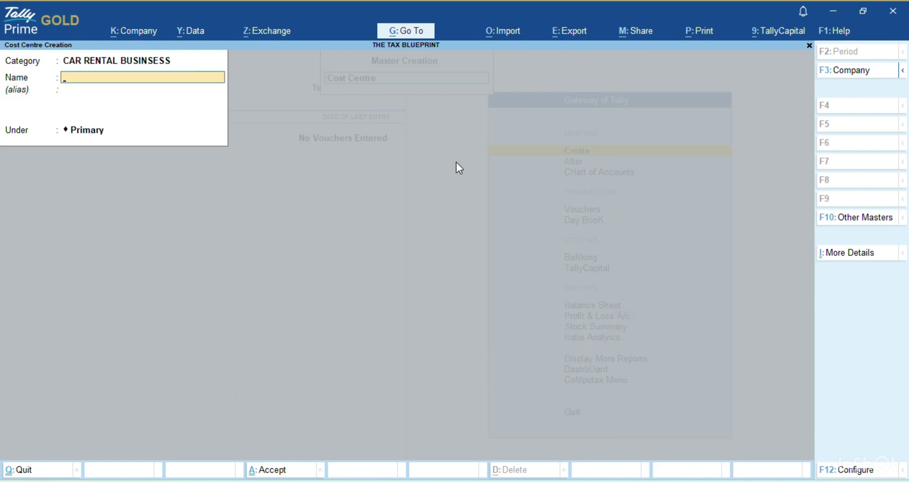
{"action": "key", "text": "ctrl+r"}
{"action": "key", "text": "BackSpace"}
{"action": "type", "text": "2"}
{"action": "key", "text": "Return"}
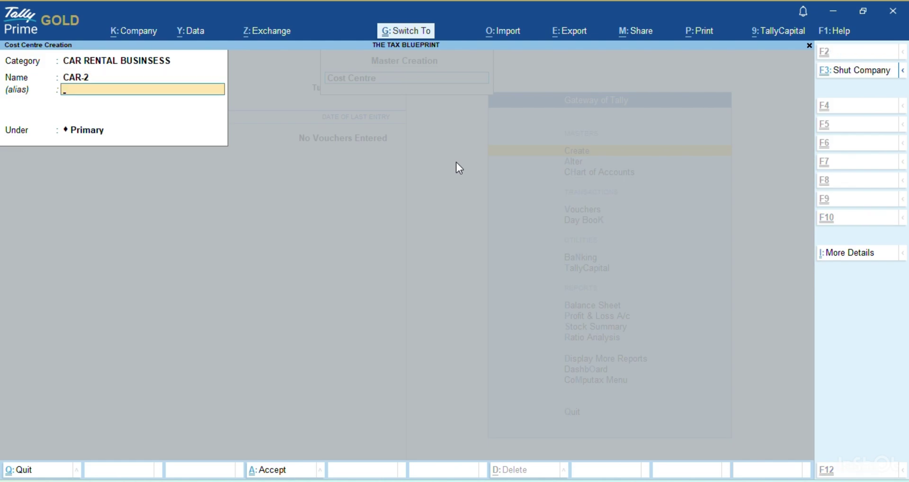
{"action": "key", "text": "ctrl+a"}
Create a third cost centre named CAR-3 in the same category and return to the Gateway of Tally
{"action": "key", "text": "ctrl+r"}
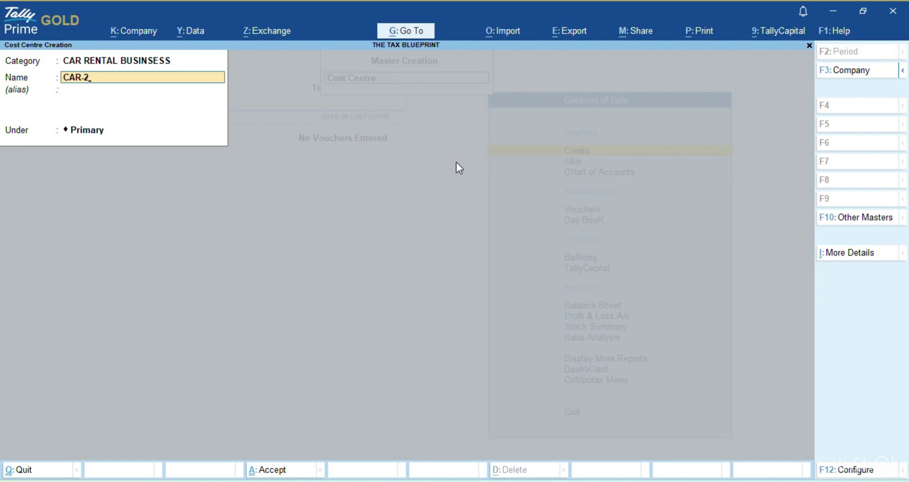
{"action": "key", "text": "BackSpace"}
{"action": "type", "text": "3"}
{"action": "key", "text": "Return"}
{"action": "key", "text": "ctrl+a"}
{"action": "key", "text": "Escape"}
{"action": "key", "text": "y"}
{"action": "key", "text": "Escape"}
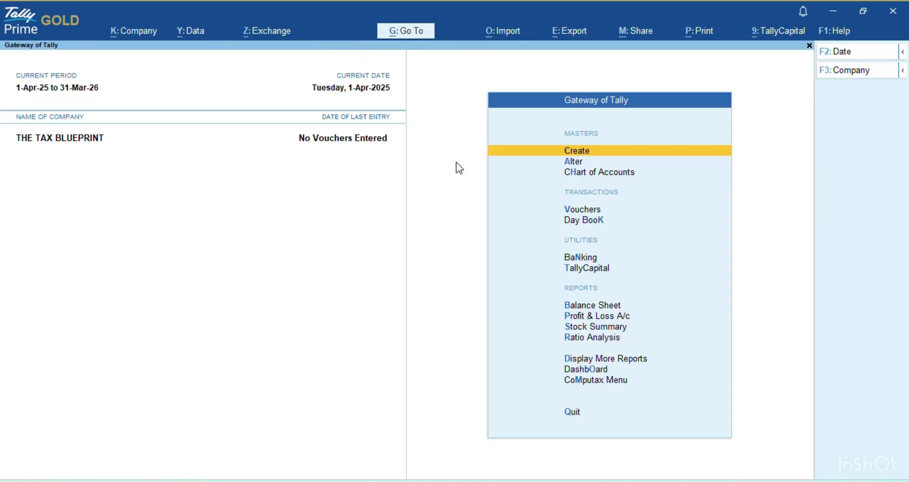
Open accounting voucher creation from the Gateway of Tally
{"action": "key", "text": "Down"}
{"action": "key", "text": "Down"}
{"action": "key", "text": "Down"}
{"action": "key", "text": "Return"}
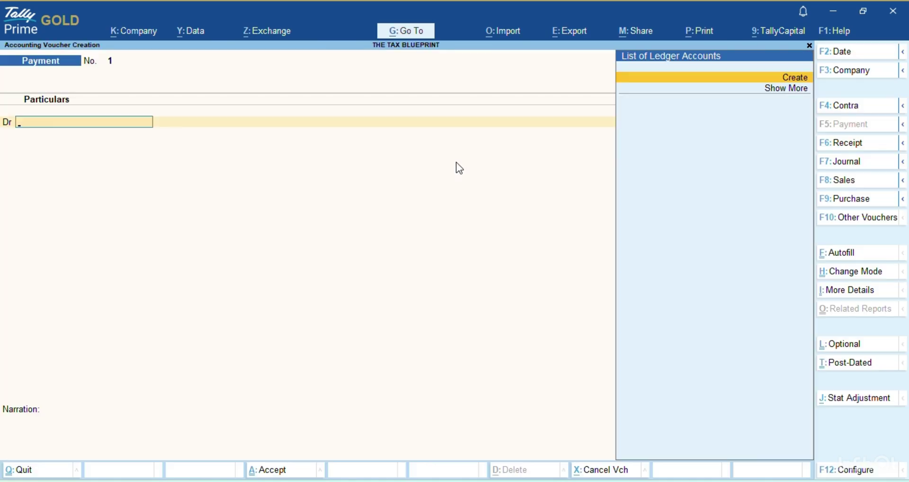
Check the D M Corp Hub sales invoice and its car-wise amounts in the Word document, and return to TallyPrime
{"action": "key", "text": "alt+Tab"}
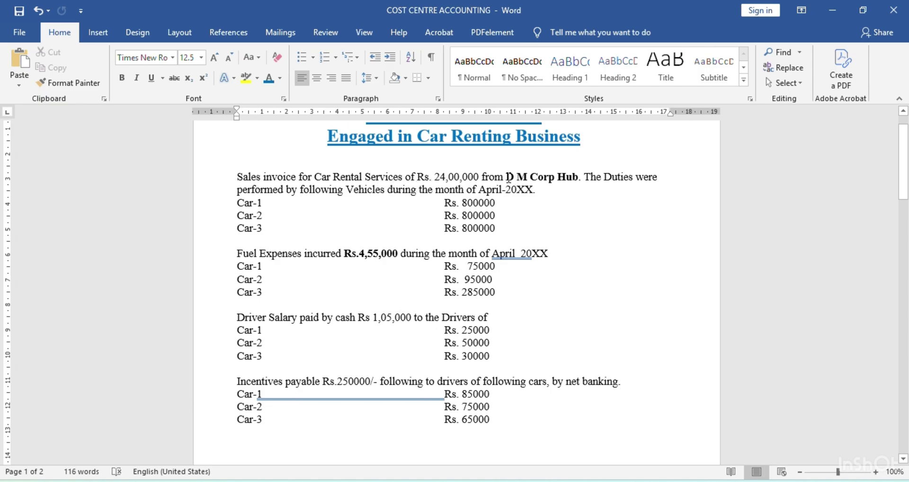
{"action": "left_click_drag", "start_coordinate": [506, 177], "coordinate": [576, 180]}
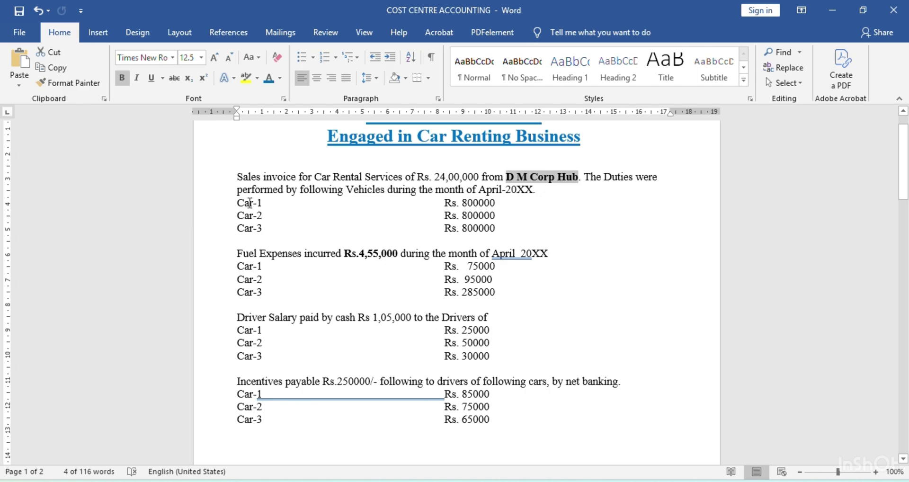
{"action": "left_click_drag", "start_coordinate": [238, 202], "coordinate": [496, 235]}
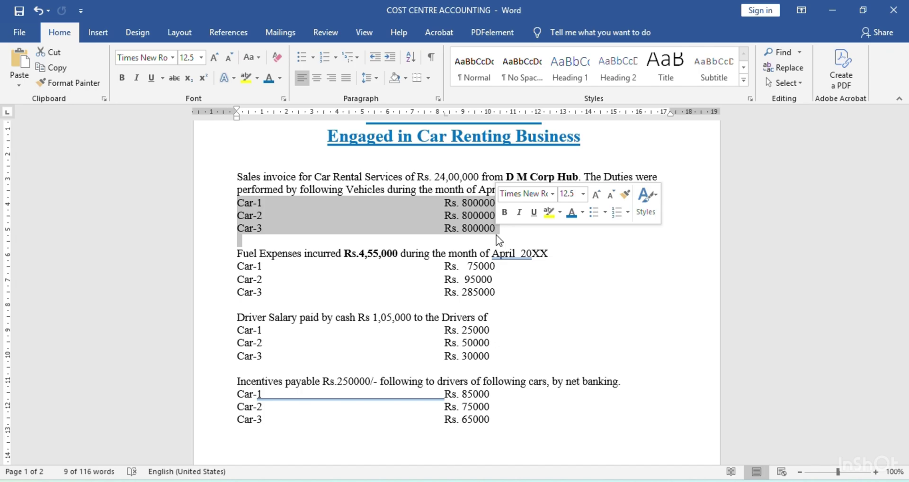
{"action": "key", "text": "alt+Tab"}
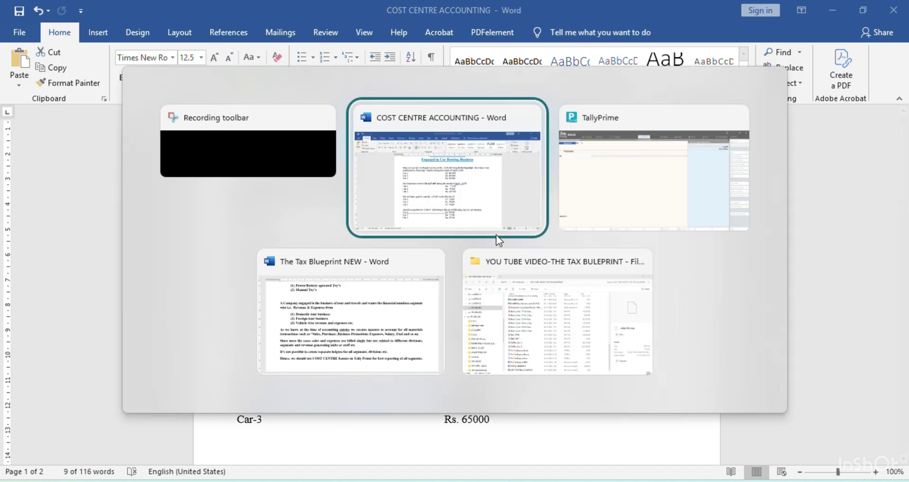
{"action": "key", "text": "alt+Tab"}
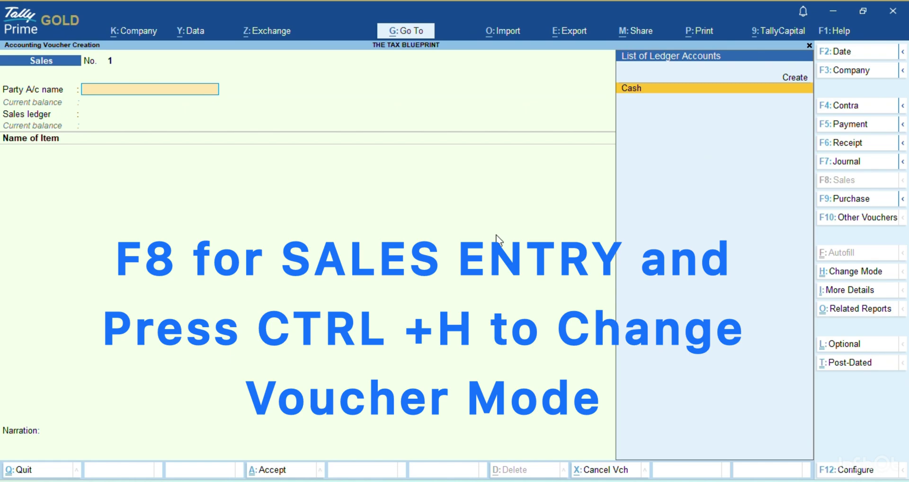
Change the sales voucher's entry mode to As Voucher
{"action": "key", "text": "ctrl+h"}
{"action": "key", "text": "Down"}
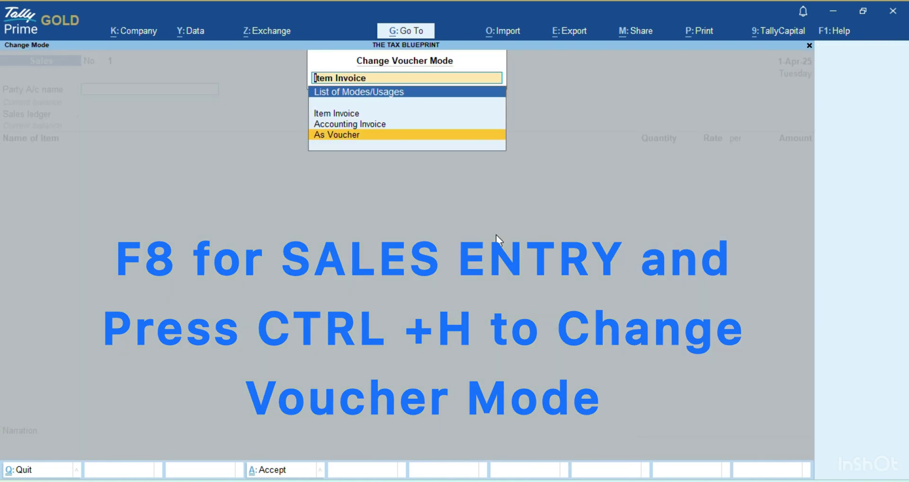
{"action": "key", "text": "Return"}
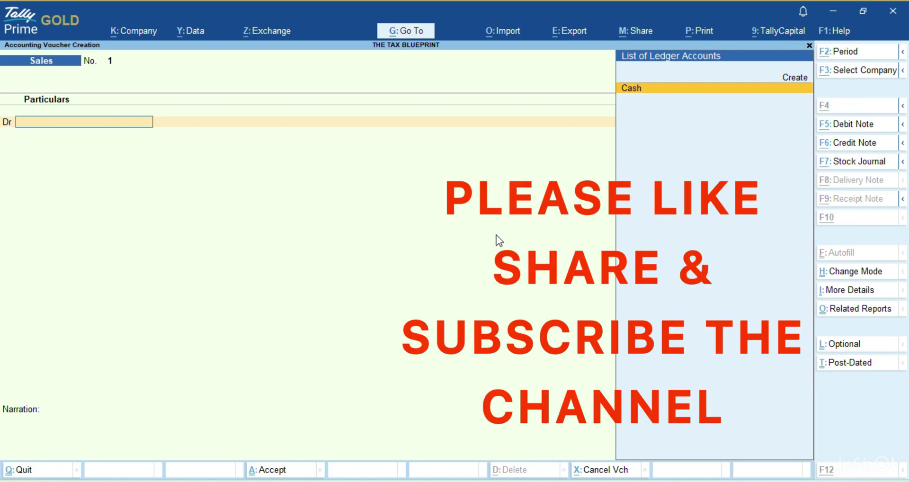
Start a new ledger named D M CORP HUB from the debit line and place it under Sundry Debtors
{"action": "key", "text": "alt+c"}
{"action": "type", "text": "D"}
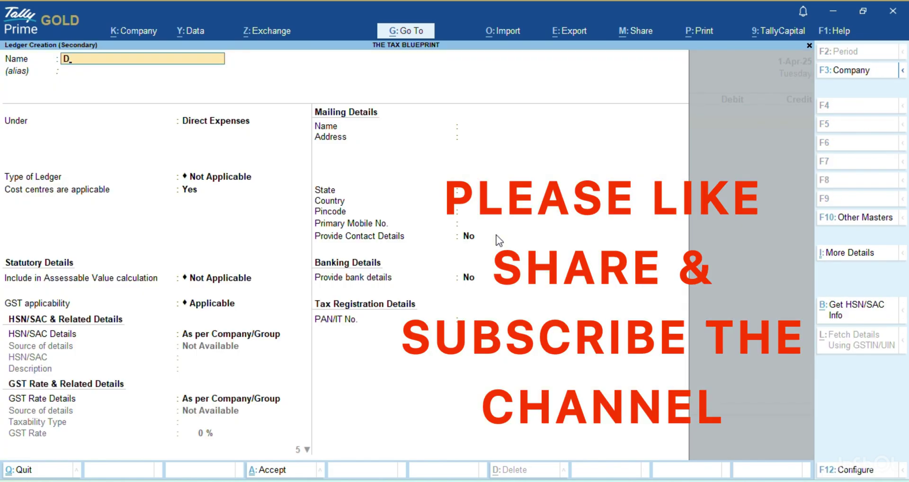
{"action": "type", "text": " M CORP H"}
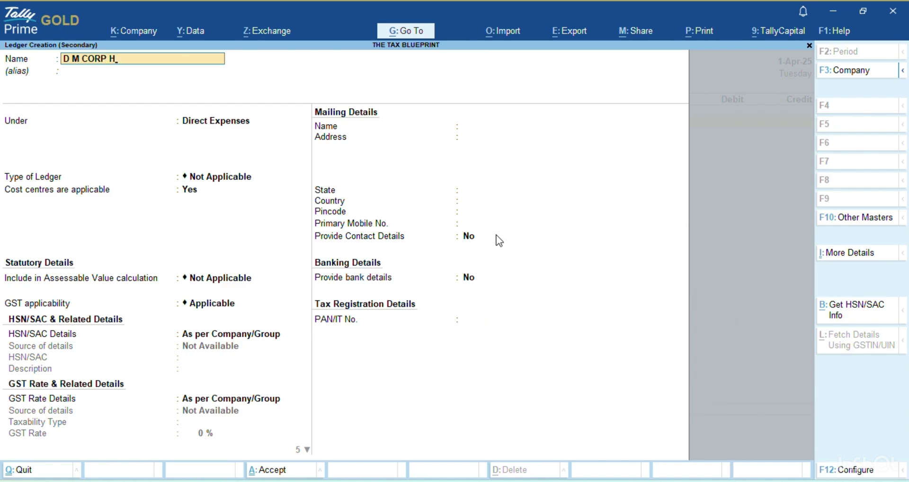
{"action": "type", "text": "UB"}
{"action": "key", "text": "Return"}
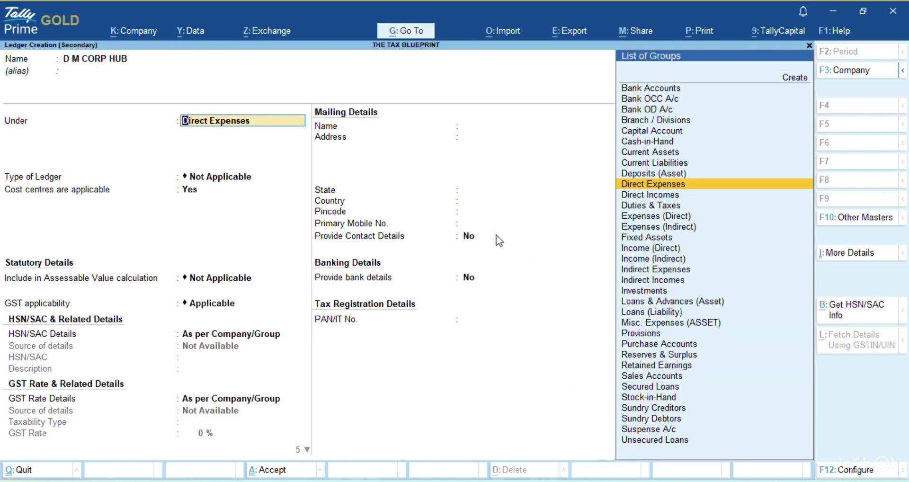
{"action": "type", "text": "De"}
{"action": "key", "text": "Down"}
{"action": "key", "text": "Down"}
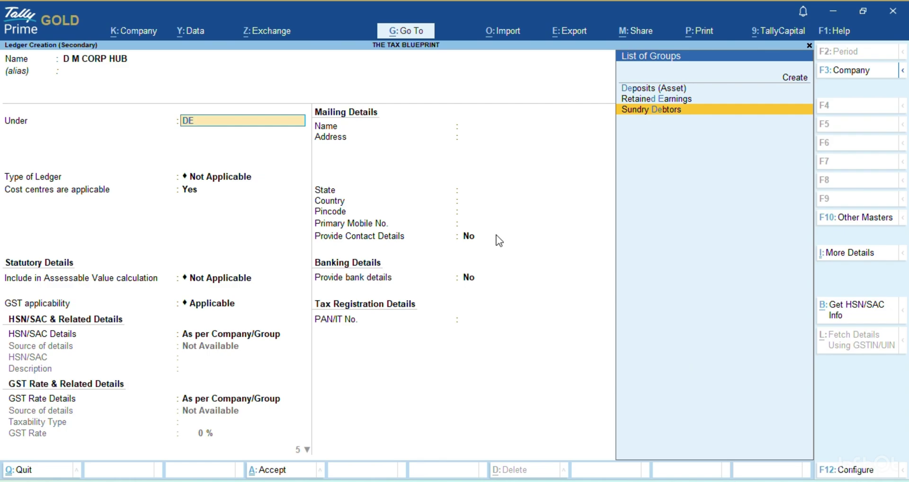
{"action": "key", "text": "Return"}
Keep the default bill-by-bill and cost centre settings for the party ledger and save it into the voucher
{"action": "key", "text": "Return"}
{"action": "key", "text": "Return"}
{"action": "key", "text": "Return"}
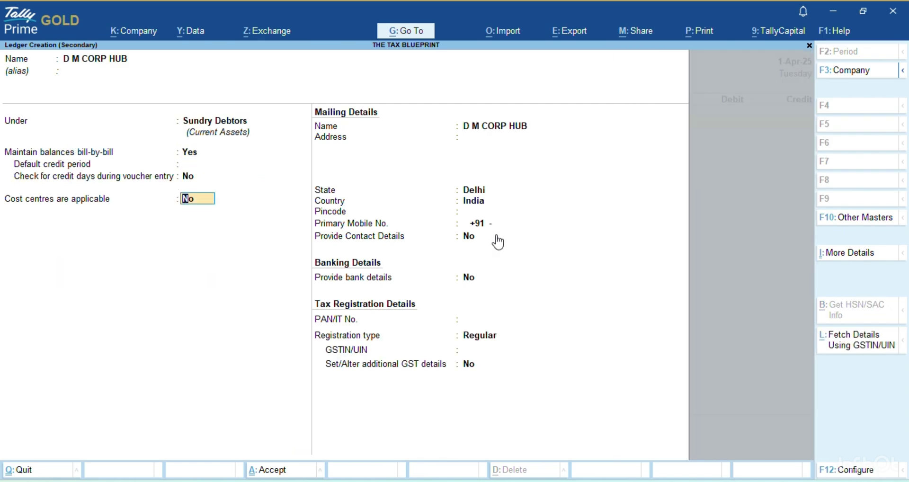
{"action": "key", "text": "ctrl"}
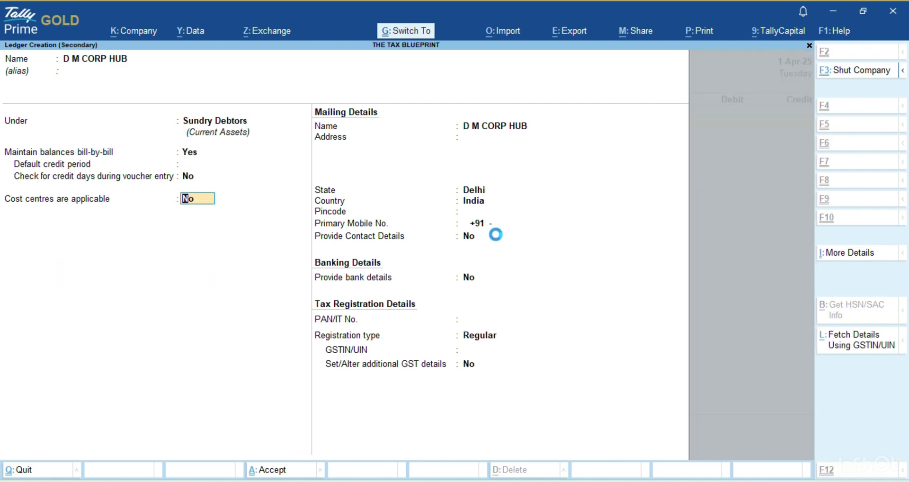
{"action": "key", "text": "ctrl+a"}
{"action": "key", "text": "ctrl+a"}
{"action": "key", "text": "ctrl+a"}
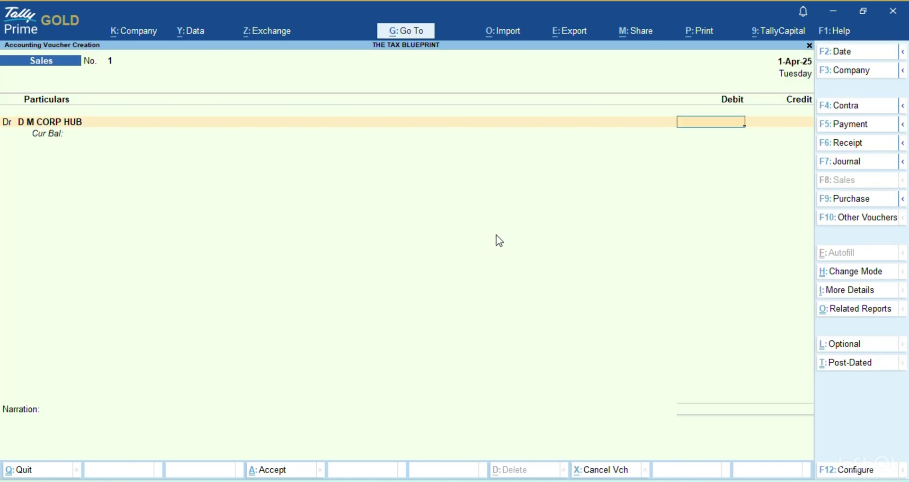
Debit D M CORP HUB with 2400000 and assign the full amount to New Ref 1 in the bill-wise details
{"action": "type", "text": "2400000"}
{"action": "key", "text": "Return"}
{"action": "key", "text": "Return"}
{"action": "key", "text": "Return"}
{"action": "key", "text": "Return"}
{"action": "key", "text": "Return"}
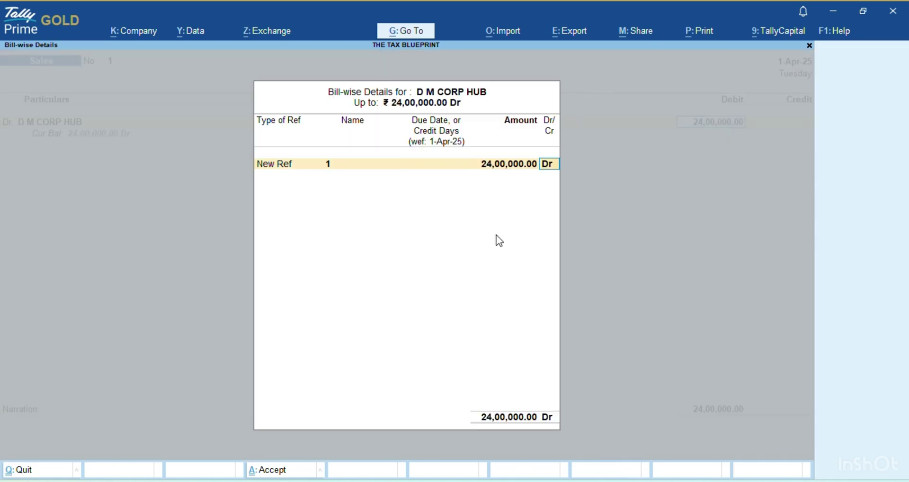
{"action": "key", "text": "Return"}
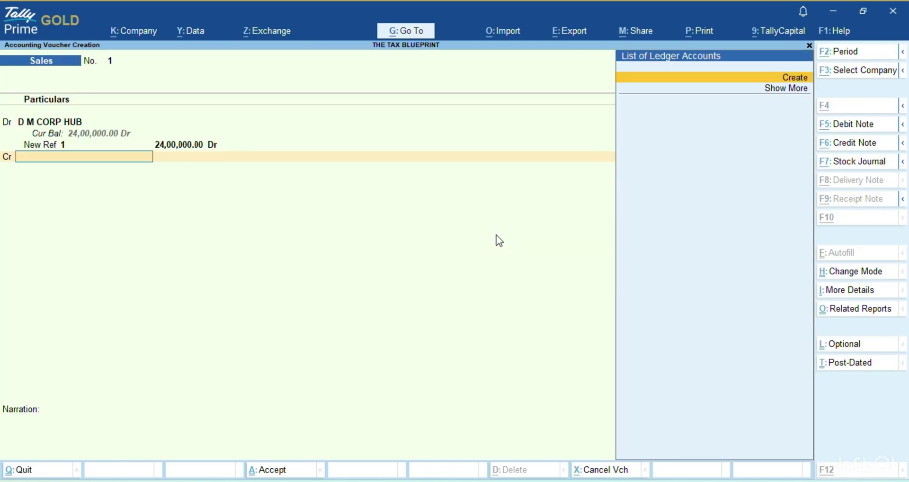
Create a credit ledger named SALES FROM CAR RENTAL SERVICES under Sales Accounts, with cost centres applicable
{"action": "key", "text": "Return"}
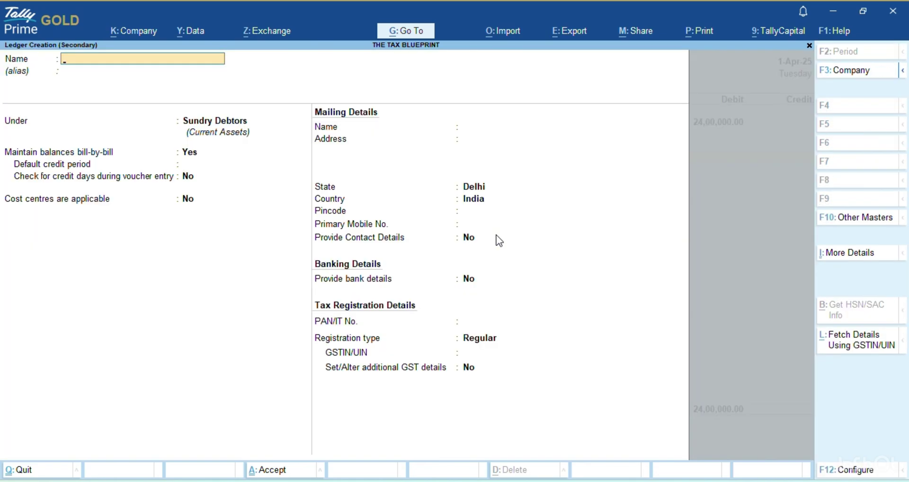
{"action": "type", "text": "SALES FROM CAR REN"}
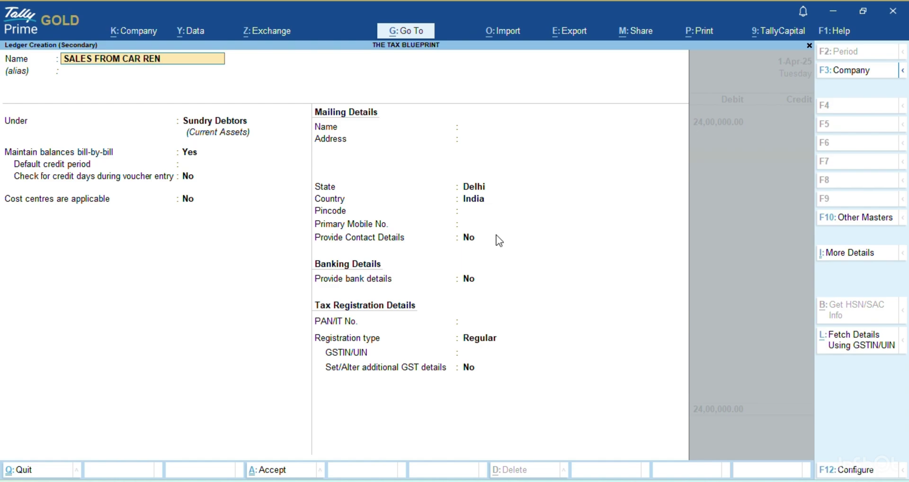
{"action": "type", "text": "TAL SERVICES"}
{"action": "key", "text": "Return"}
{"action": "key", "text": "Return"}
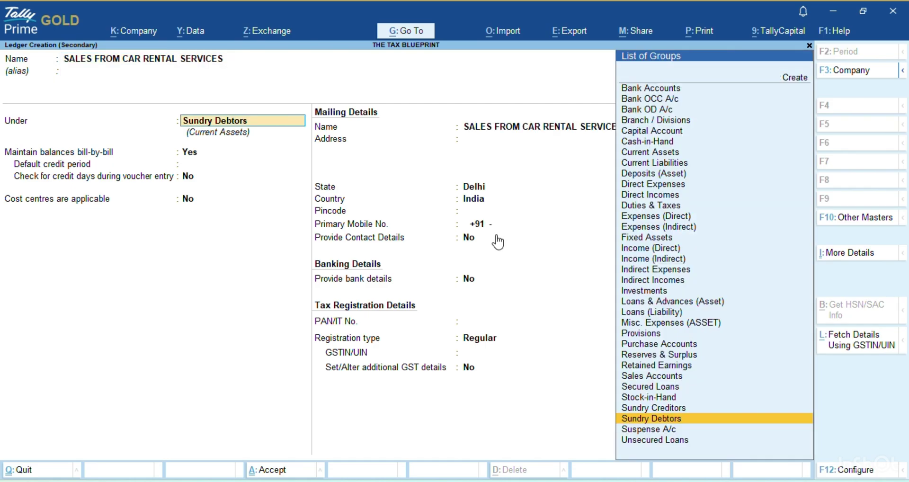
{"action": "type", "text": "SA"}
{"action": "key", "text": "Return"}
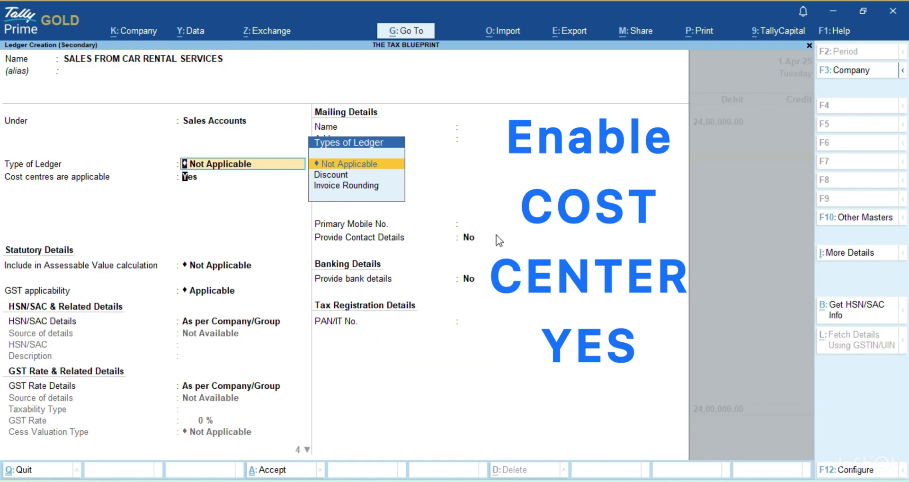
{"action": "key", "text": "Return"}
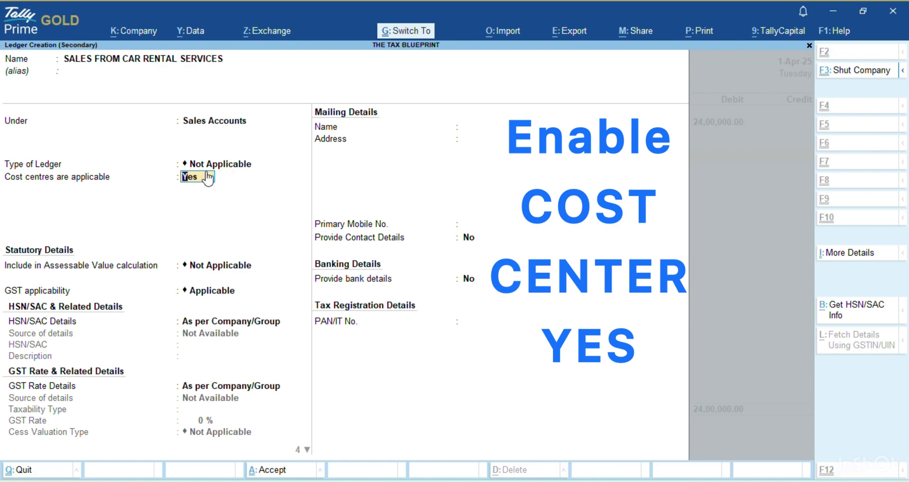
{"action": "key", "text": "ctrl+a"}
Skip the inventory allocation, credit the sales ledger with 24,00,000 and choose CAR RENTAL BUSINSESS as its cost category
{"action": "key", "text": "Return"}
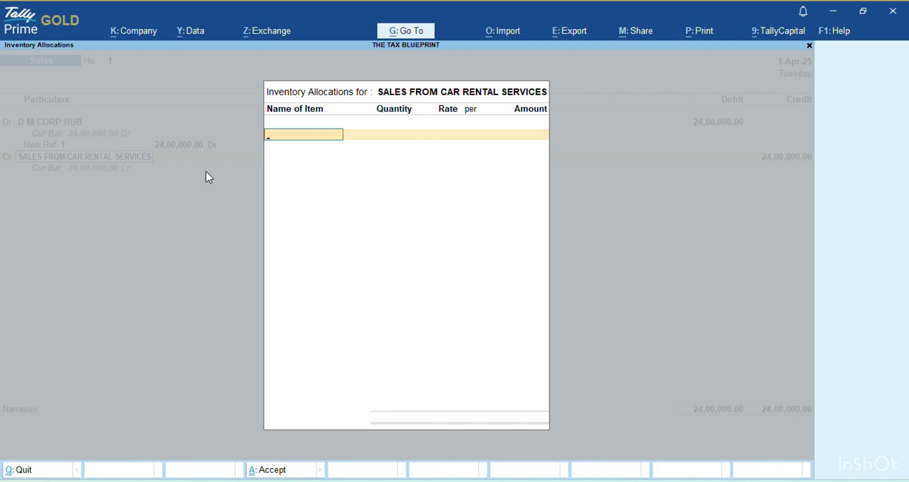
{"action": "key", "text": "ctrl+a"}
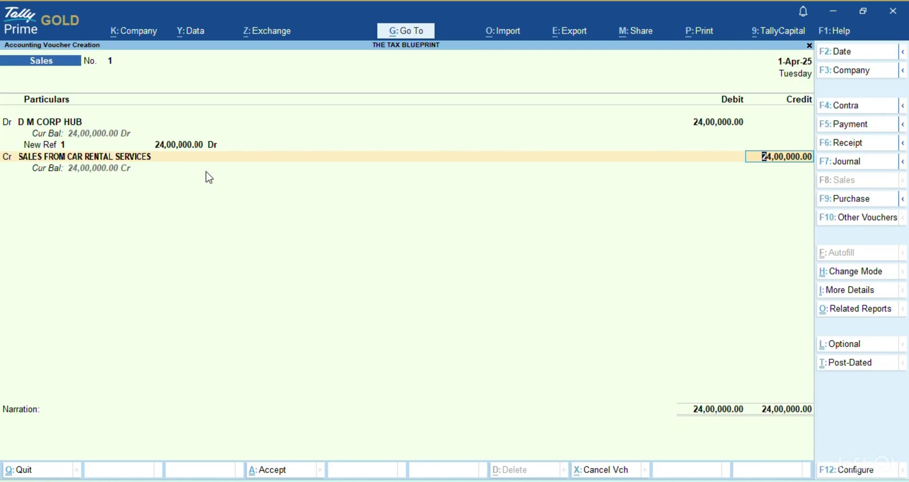
{"action": "key", "text": "Return"}
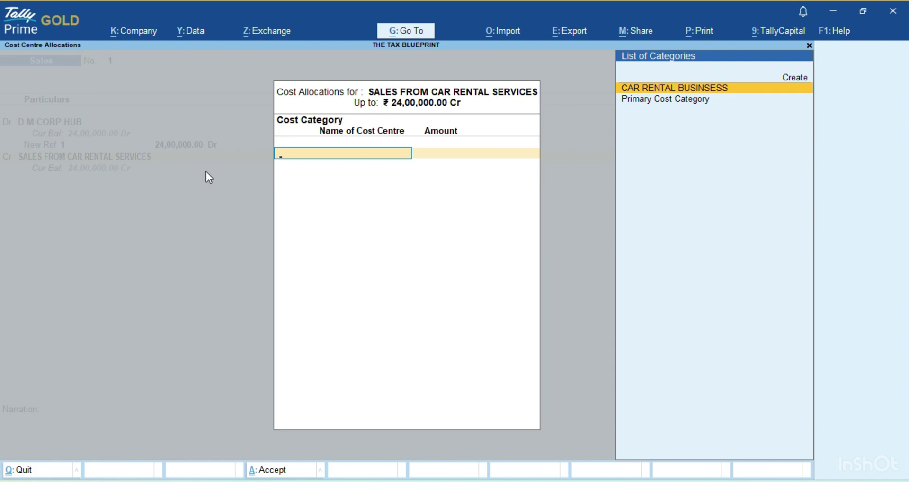
{"action": "key", "text": "Down"}
{"action": "key", "text": "Up"}
{"action": "key", "text": "Return"}
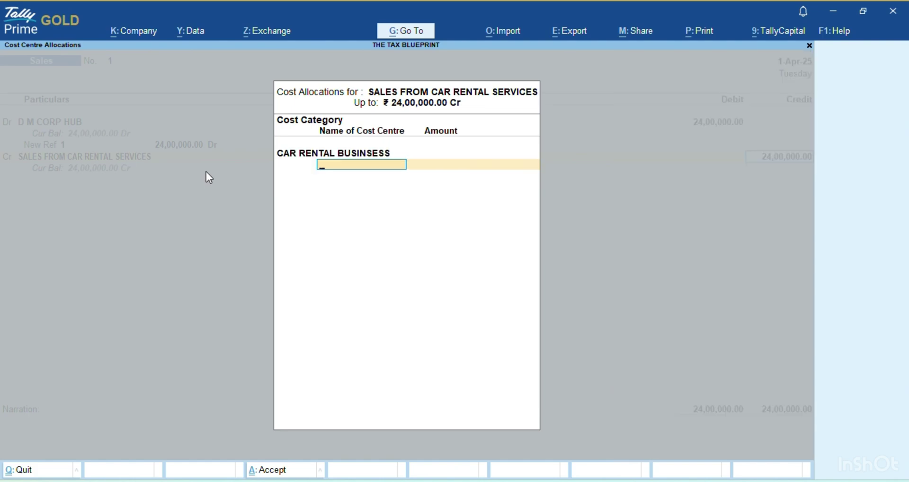
Allocate 8,00,000 of the sales amount to CAR-1 and 8,00,000 to CAR-2
{"action": "key", "text": "Down"}
{"action": "key", "text": "Return"}
{"action": "type", "text": "800000"}
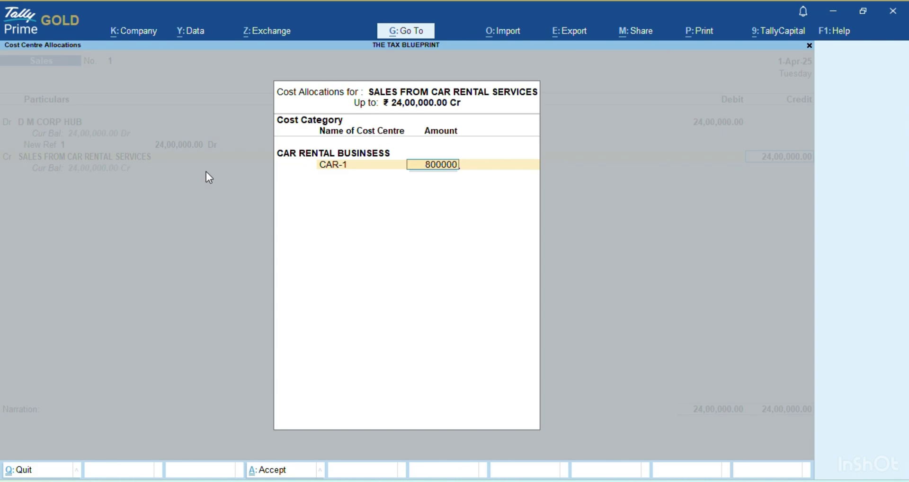
{"action": "key", "text": "Return"}
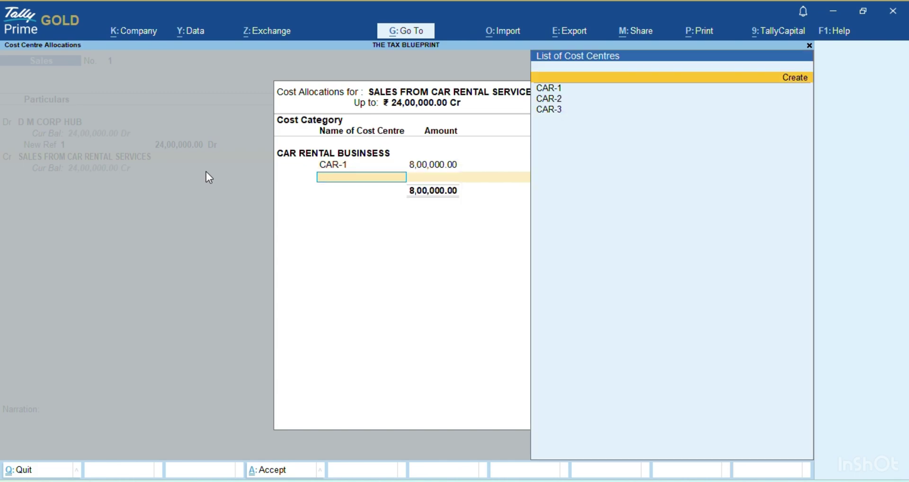
{"action": "key", "text": "Down"}
{"action": "key", "text": "Down"}
{"action": "key", "text": "Return"}
{"action": "type", "text": "8,00,000"}
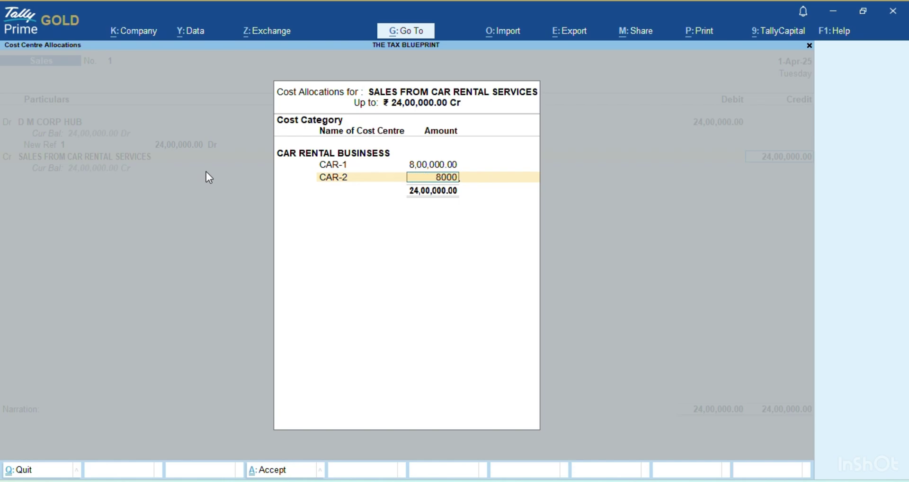
{"action": "key", "text": "Return"}
Allocate the remaining 8,00,000 to CAR-3 and keep the GST rate details as per Masters/Company
{"action": "key", "text": "Down"}
{"action": "key", "text": "Down"}
{"action": "key", "text": "Down"}
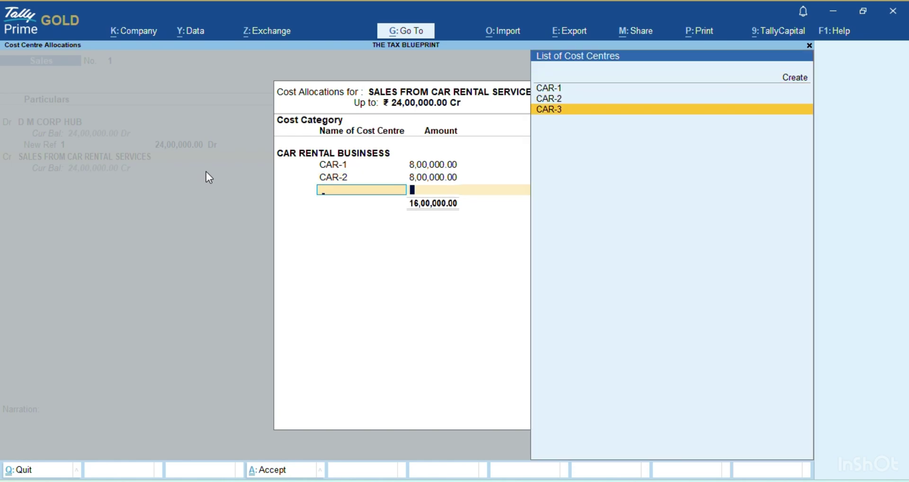
{"action": "key", "text": "Return"}
{"action": "key", "text": "Return"}
{"action": "key", "text": "Return"}
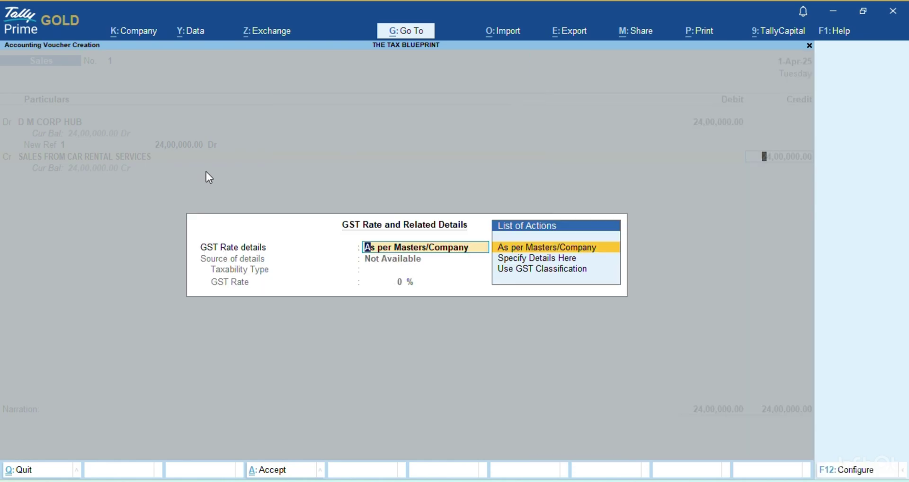
{"action": "key", "text": "Return"}
Enter the narration BY BILLNO 01 and save the sales voucher
{"action": "key", "text": "ctrl"}
{"action": "type", "text": "bY"}
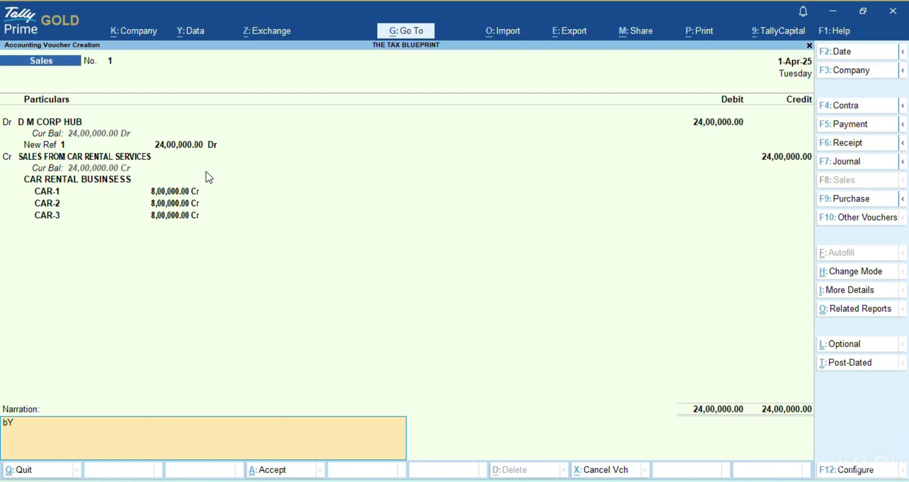
{"action": "key", "text": "BackSpace"}
{"action": "key", "text": "BackSpace"}
{"action": "key", "text": "BackSpace"}
{"action": "type", "text": "BU"}
{"action": "key", "text": "BackSpace"}
{"action": "type", "text": "Y BILLNO 01"}
{"action": "key", "text": "Return"}
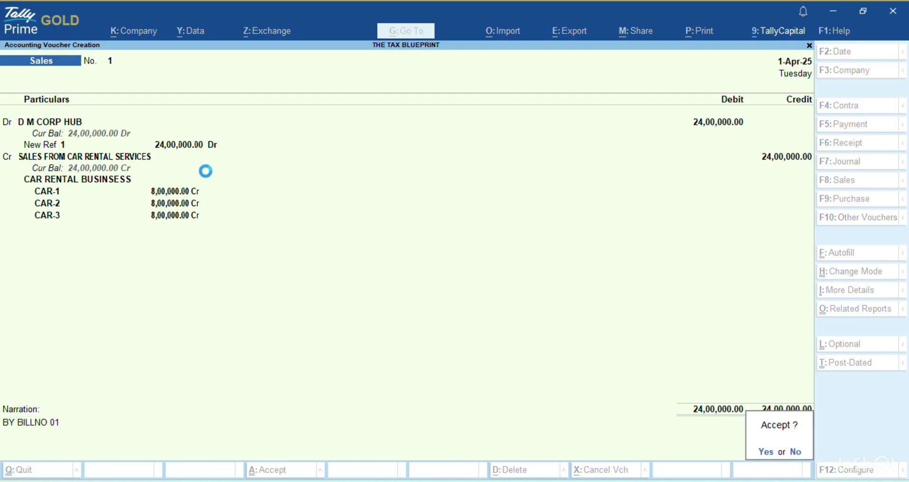
{"action": "key", "text": "Return"}
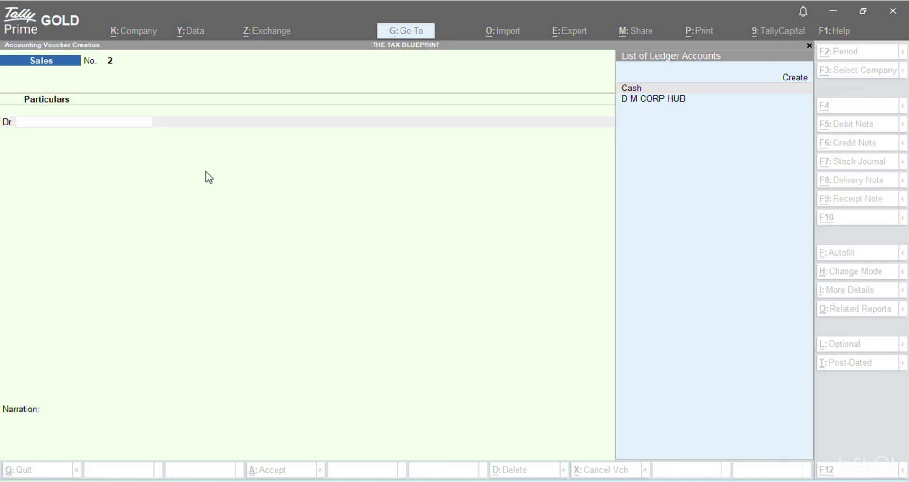
Check the fuel expenses and their car-wise amounts in the Word document, and return to TallyPrime
{"action": "key", "text": "alt+Tab"}
{"action": "key", "text": "alt+Tab"}
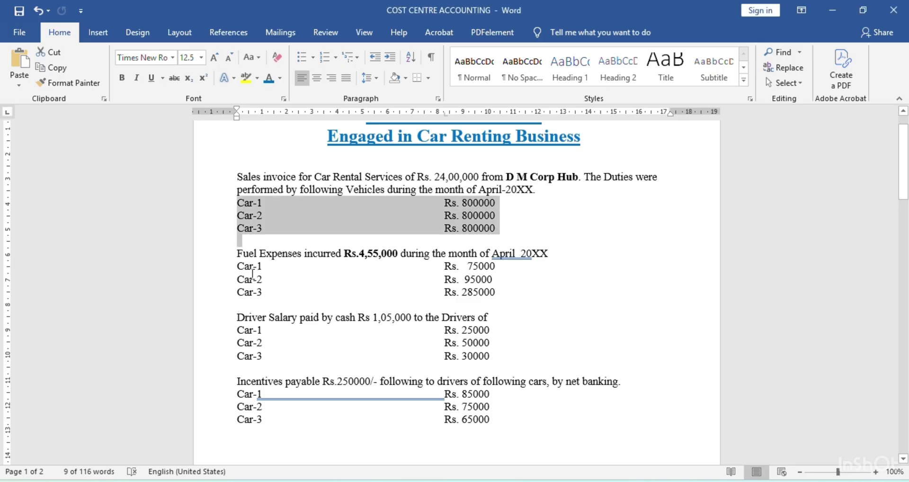
{"action": "left_click_drag", "start_coordinate": [238, 256], "coordinate": [519, 287]}
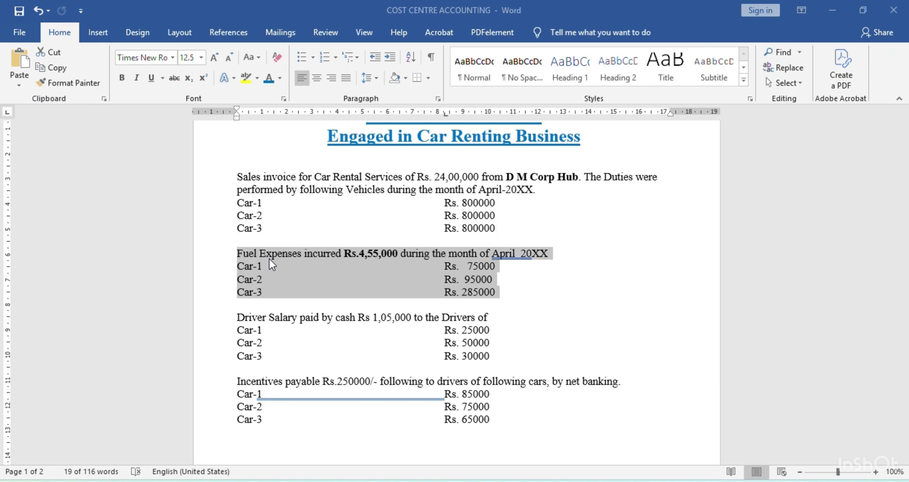
{"action": "key", "text": "alt+Tab"}
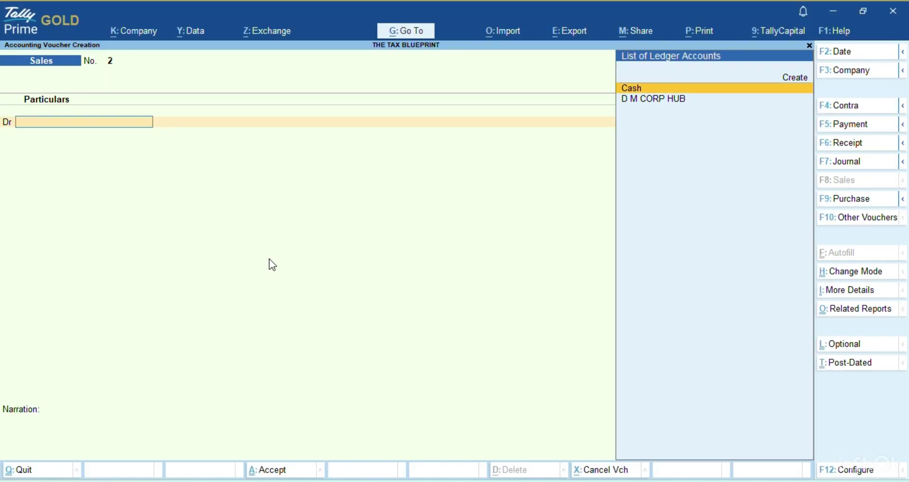
Start a payment voucher and create a new ledger from it named FUEL EXPENSES A/C
{"action": "key", "text": "F6"}
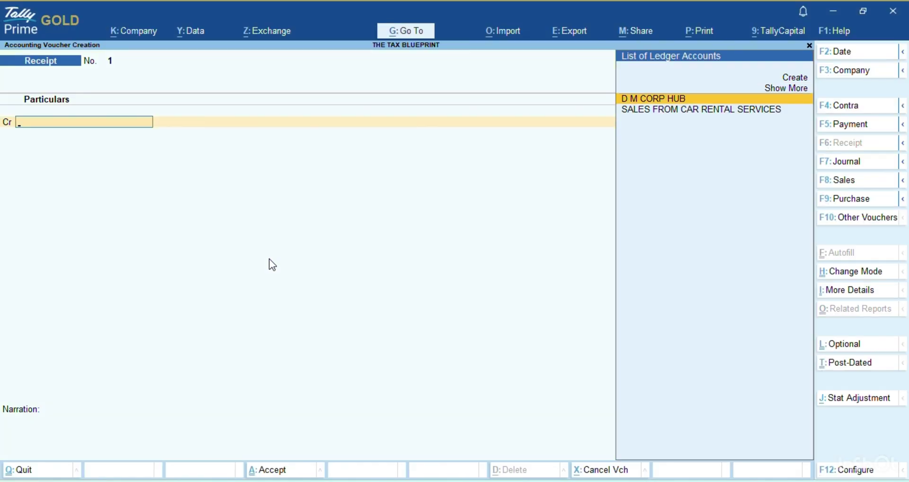
{"action": "key", "text": "F5"}
{"action": "key", "text": "alt+c"}
{"action": "type", "text": "F"}
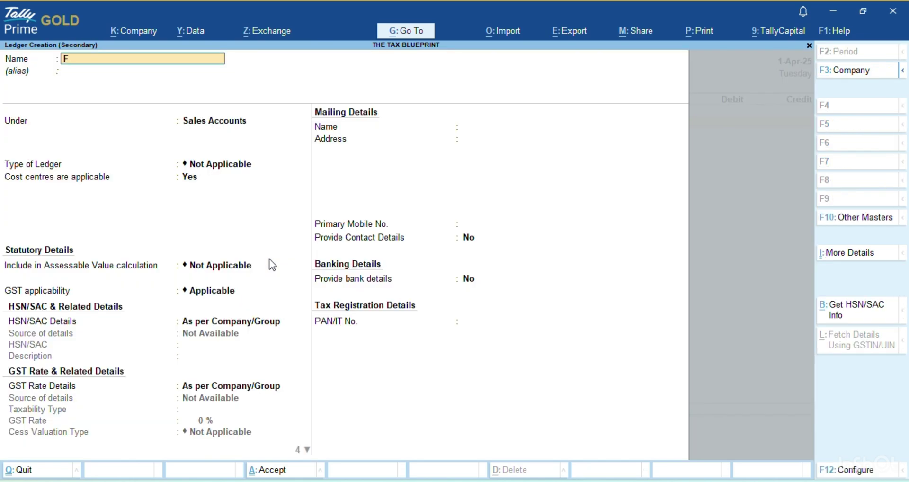
{"action": "type", "text": "UEL EXPENSES DES"}
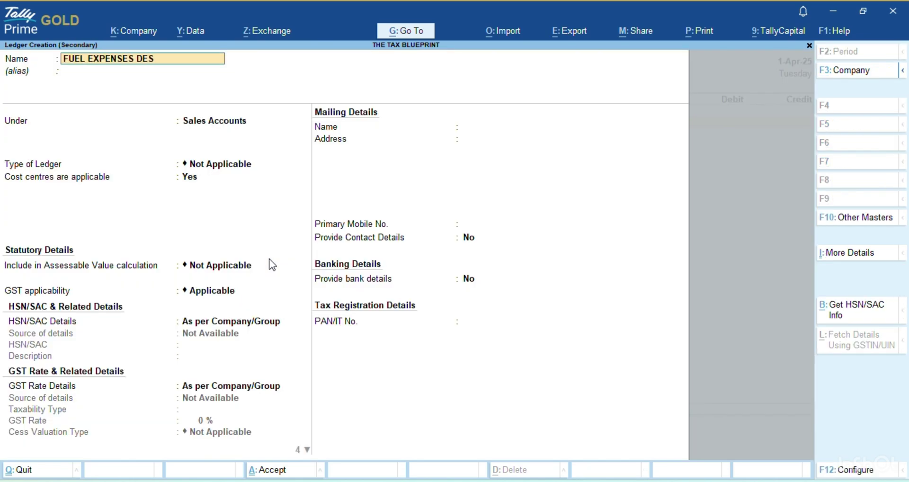
{"action": "key", "text": "BackSpace"}
{"action": "key", "text": "BackSpace"}
{"action": "key", "text": "BackSpace"}
{"action": "type", "text": "A/C"}
{"action": "key", "text": "Return"}
Place the fuel ledger under Direct Expenses, keep cost centres applicable, and save it
{"action": "type", "text": "DE"}
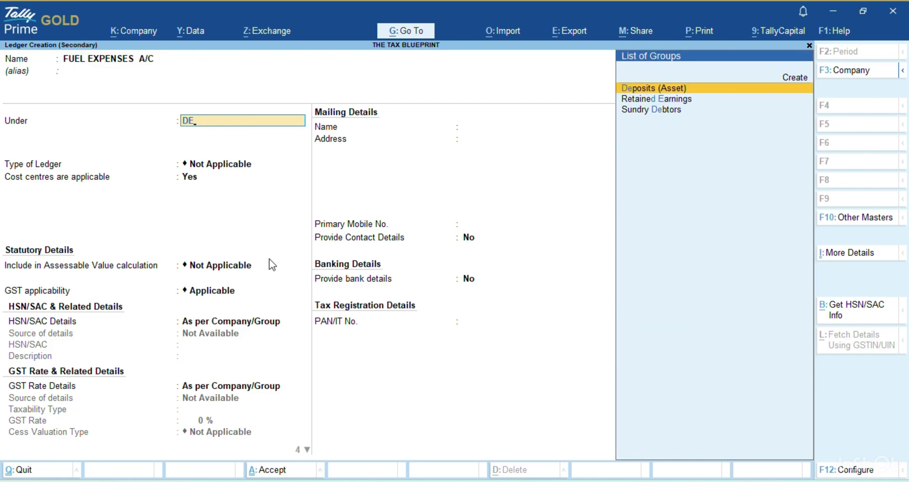
{"action": "key", "text": "Down"}
{"action": "key", "text": "Down"}
{"action": "key", "text": "BackSpace"}
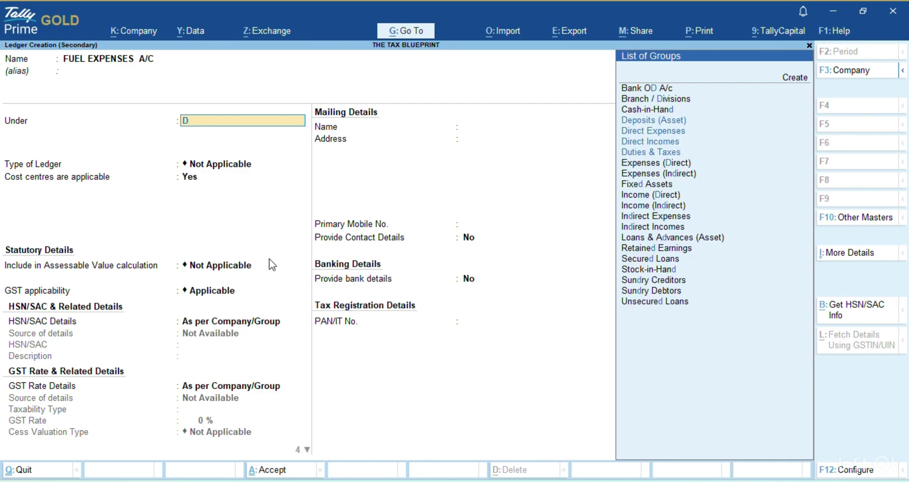
{"action": "type", "text": "IRE"}
{"action": "key", "text": "Down"}
{"action": "key", "text": "Down"}
{"action": "key", "text": "Down"}
{"action": "key", "text": "Down"}
{"action": "key", "text": "Down"}
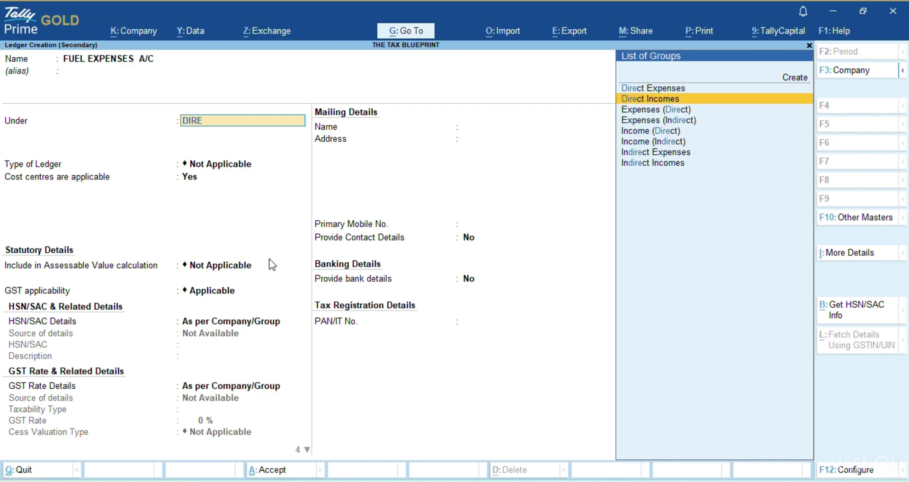
{"action": "key", "text": "Up"}
{"action": "key", "text": "Up"}
{"action": "key", "text": "Up"}
{"action": "key", "text": "Up"}
{"action": "key", "text": "Up"}
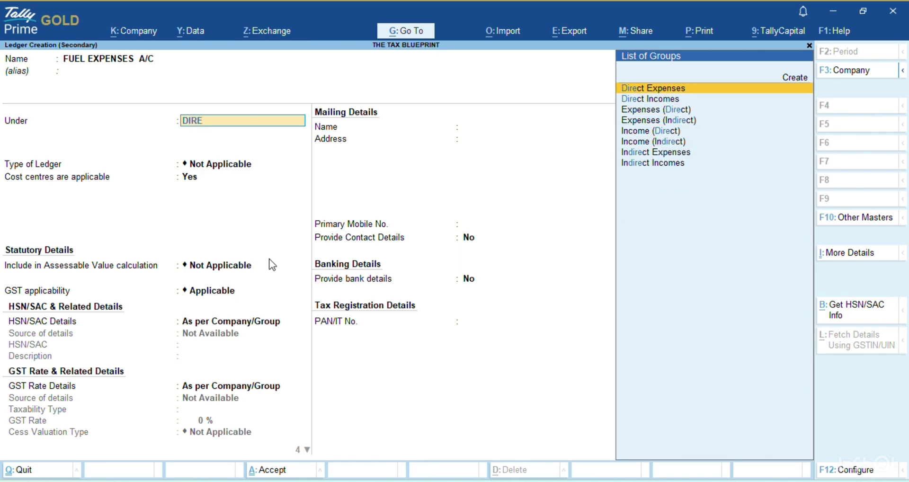
{"action": "key", "text": "Return"}
{"action": "key", "text": "Return"}
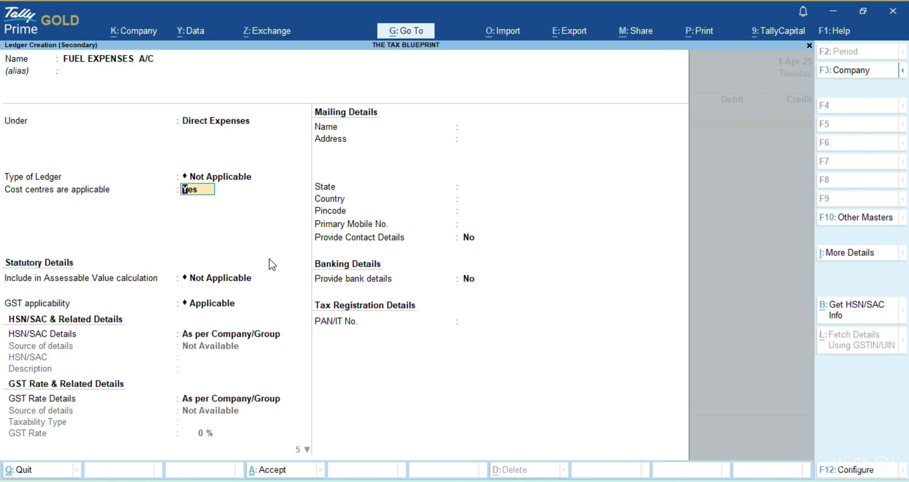
{"action": "key", "text": "ctrl"}
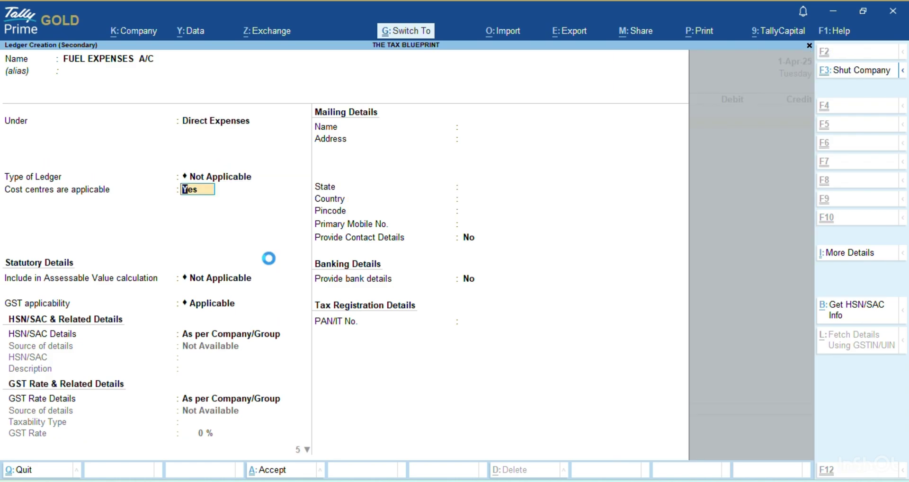
{"action": "key", "text": "ctrl+a"}
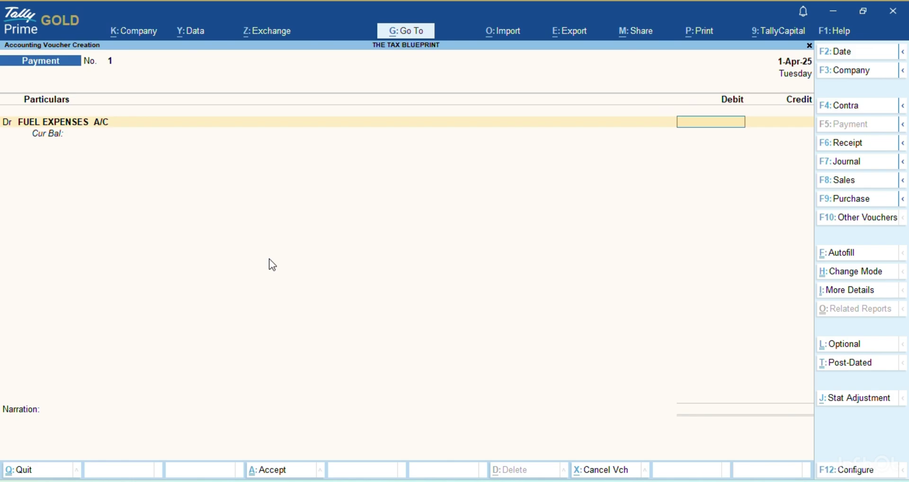
Check the fuel expenses total in the Word document and debit 4,55,000 to FUEL EXPENSES A/C in TallyPrime
{"action": "key", "text": "alt+Tab"}
{"action": "key", "text": "alt+Tab"}
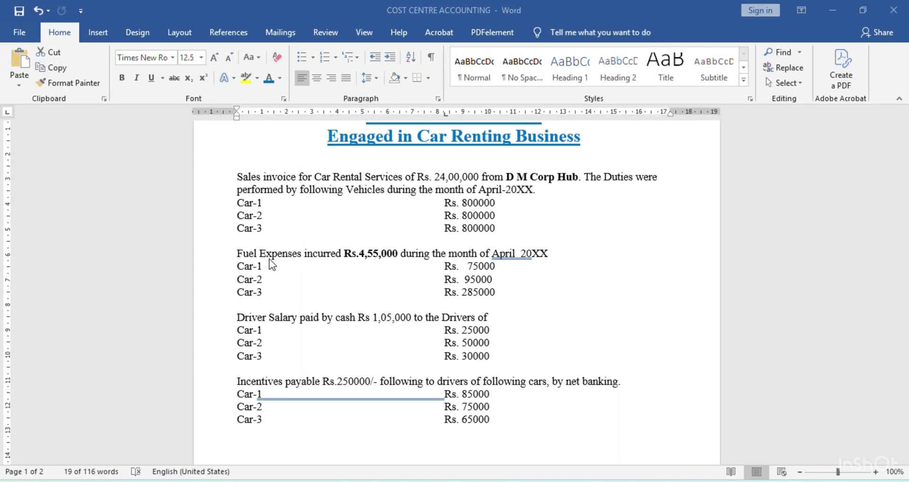
{"action": "key", "text": "alt+Tab"}
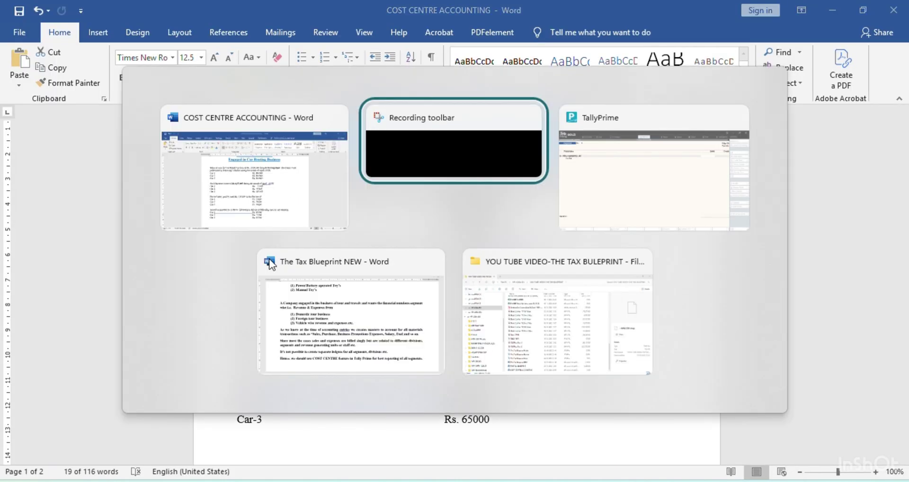
{"action": "key", "text": "alt+Tab"}
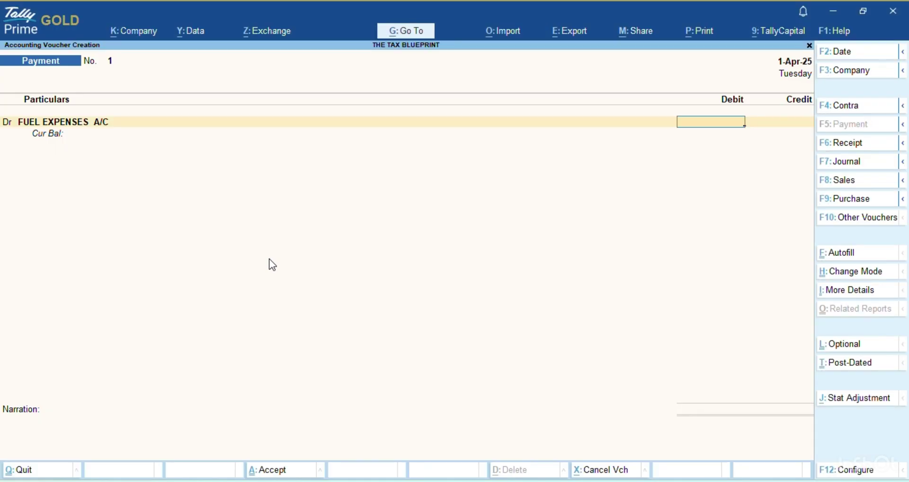
{"action": "type", "text": "4,55,000"}
{"action": "key", "text": "Return"}
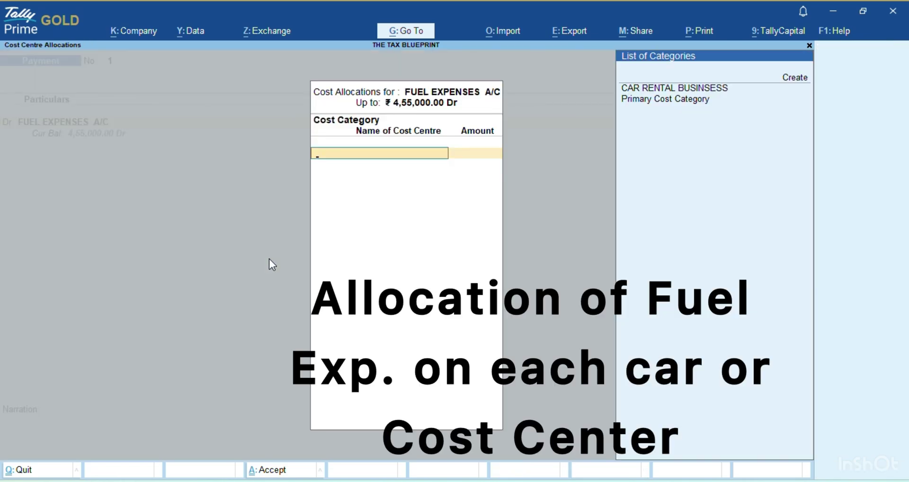
Choose the CAR RENTAL BUSINSESS cost category and allocate 75,000 of the fuel expenses to CAR-1, as listed in the Word document
{"action": "key", "text": "Return"}
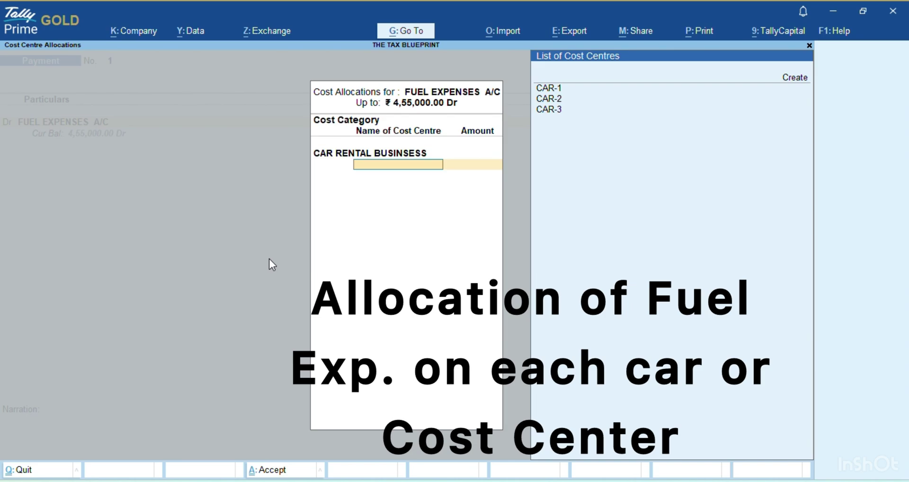
{"action": "key", "text": "Down"}
{"action": "key", "text": "Down"}
{"action": "key", "text": "Return"}
{"action": "key", "text": "alt+Tab"}
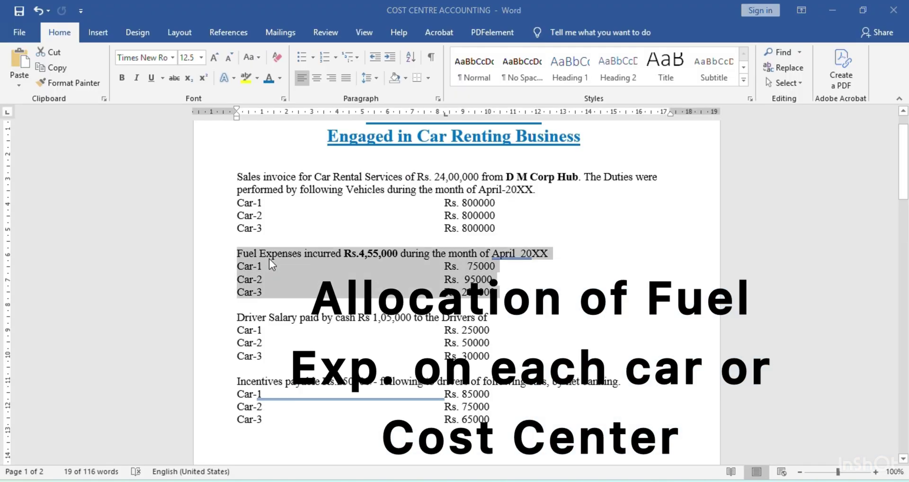
{"action": "key", "text": "alt+Tab"}
{"action": "type", "text": "75000"}
{"action": "key", "text": "Return"}
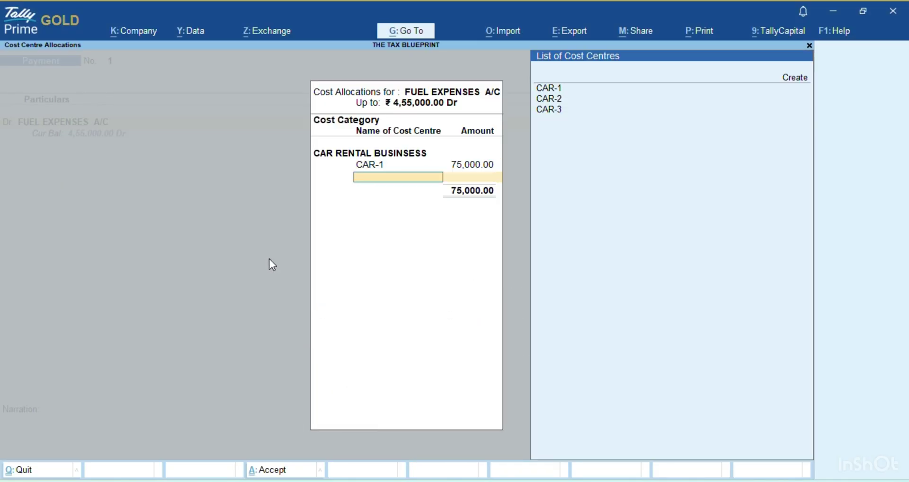
Allocate 95,000 of the fuel expenses to CAR-2, checking the amount in the Word document
{"action": "key", "text": "Down"}
{"action": "key", "text": "Down"}
{"action": "key", "text": "Return"}
{"action": "key", "text": "alt+Tab"}
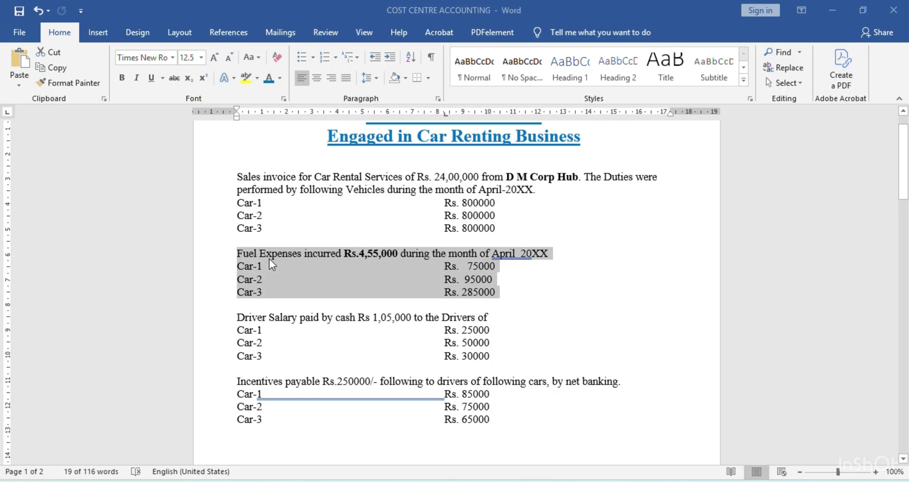
{"action": "key", "text": "alt+Tab"}
{"action": "type", "text": "95000"}
{"action": "key", "text": "Return"}
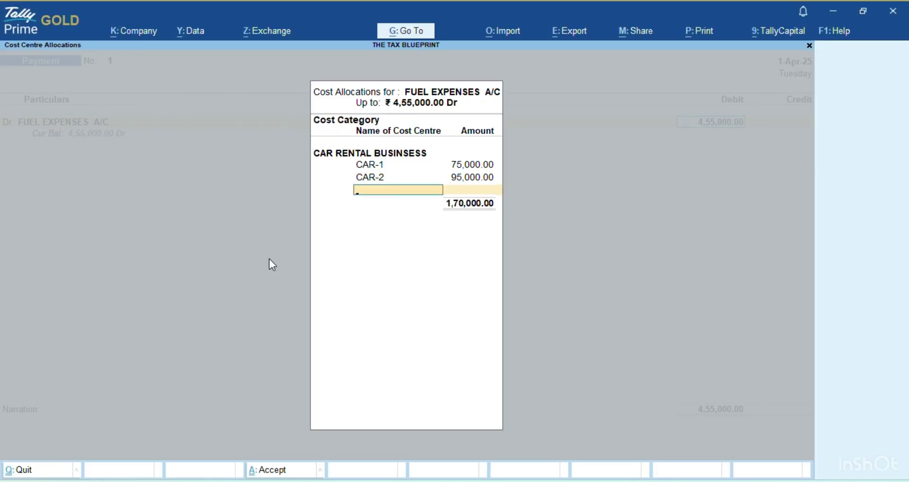
Allocate the remaining 2,85,000 of the fuel expenses to CAR-3 and complete the cost centre allocation
{"action": "key", "text": "Down"}
{"action": "key", "text": "Down"}
{"action": "key", "text": "Down"}
{"action": "key", "text": "Return"}
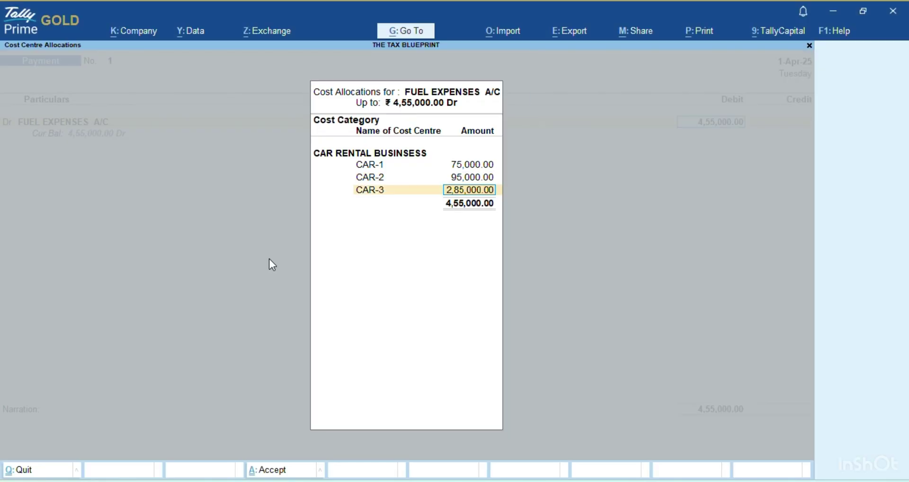
{"action": "key", "text": "Return"}
{"action": "key", "text": "Return"}
{"action": "key", "text": "Return"}
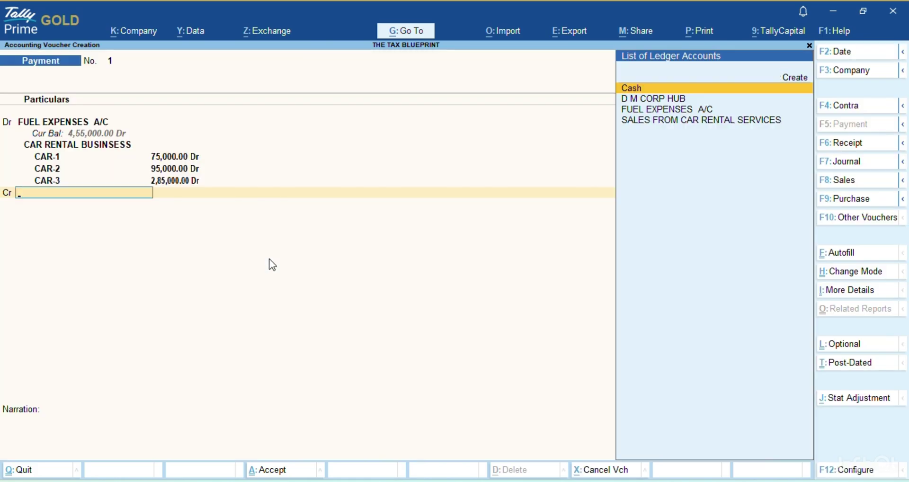
Credit Cash with 4,55,000 in the fuel payment voucher
{"action": "key", "text": "alt+Tab"}
{"action": "key", "text": "alt+Tab"}
{"action": "key", "text": "Return"}
{"action": "key", "text": "Return"}
{"action": "key", "text": "Return"}
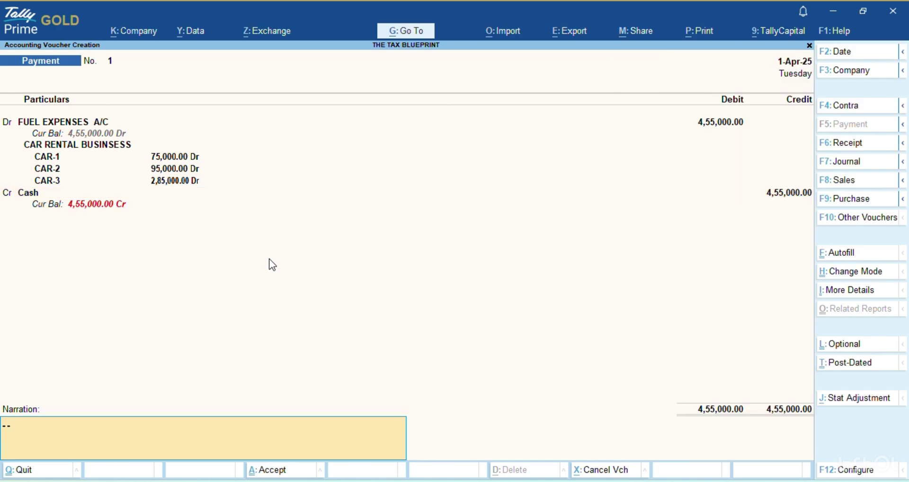
Enter the narration BY FUEL EXPENSES PAID and save the payment voucher
{"action": "type", "text": "bY"}
{"action": "key", "text": "BackSpace"}
{"action": "key", "text": "BackSpace"}
{"action": "type", "text": "BY FUEL EXPEN"}
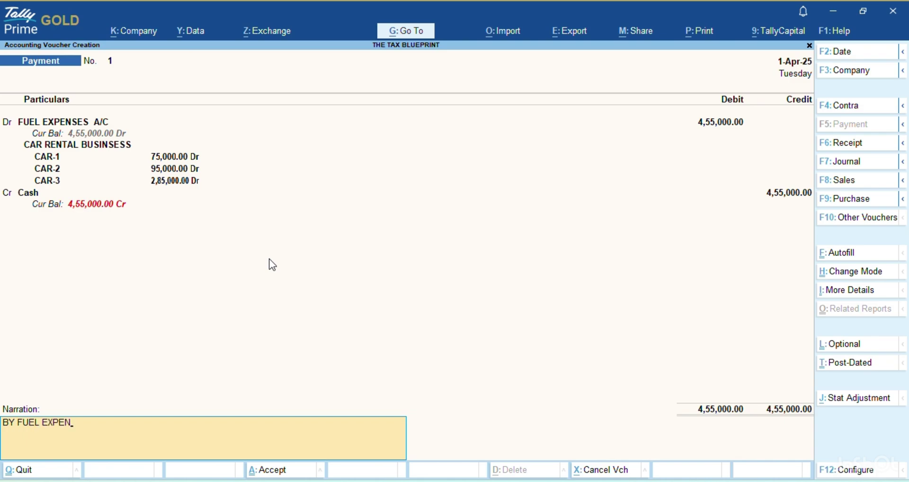
{"action": "type", "text": "SES PAU"}
{"action": "key", "text": "BackSpace"}
{"action": "type", "text": "ID"}
{"action": "key", "text": "Return"}
{"action": "key", "text": "Return"}
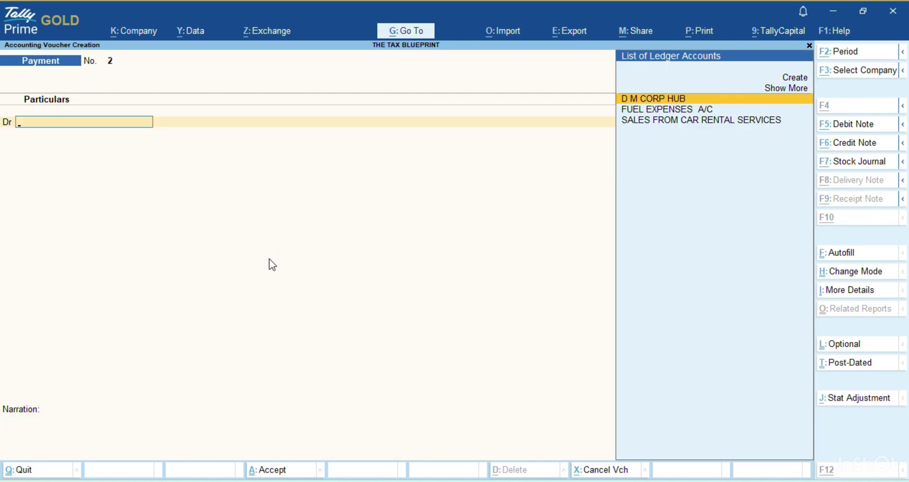
Check the driver salary entry in the Word document and create a new ledger named SALARY A/C from the TallyPrime payment voucher
{"action": "key", "text": "alt+Tab"}
{"action": "scroll", "coordinate": [288, 265], "scroll_direction": "down", "scroll_amount": 2}
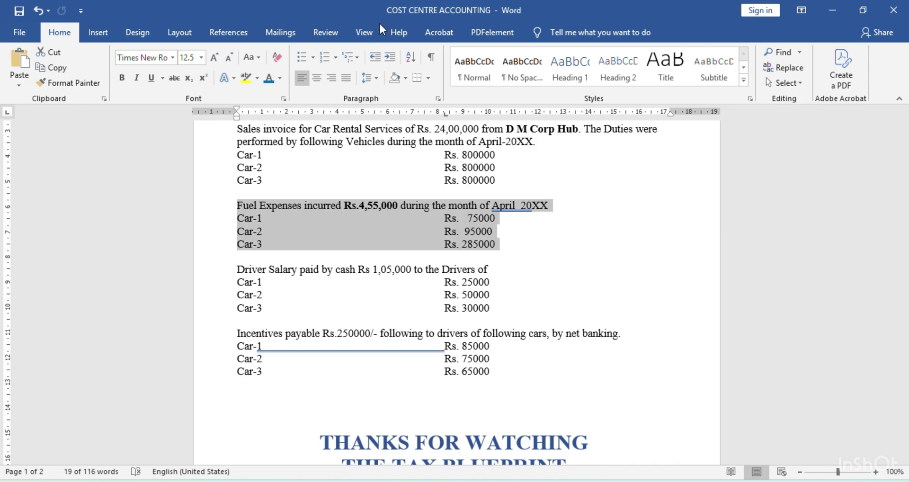
{"action": "key", "text": "alt+Tab"}
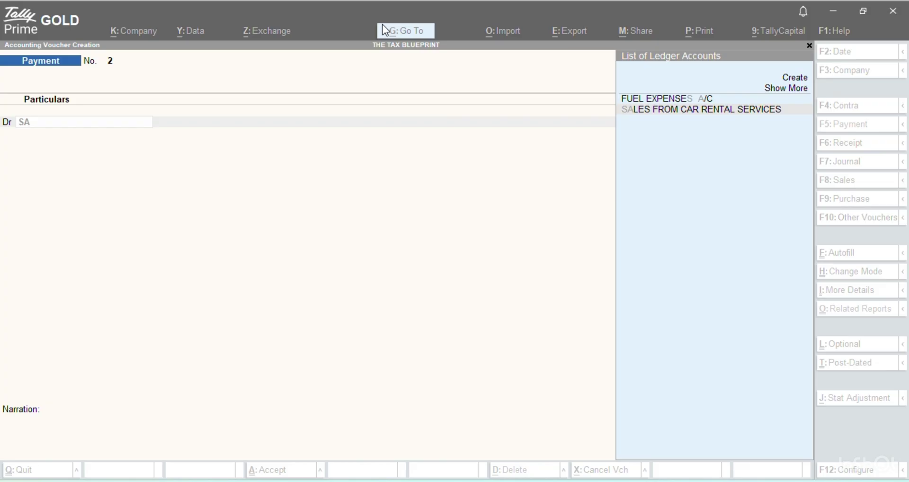
{"action": "left_click", "coordinate": [252, 111]}
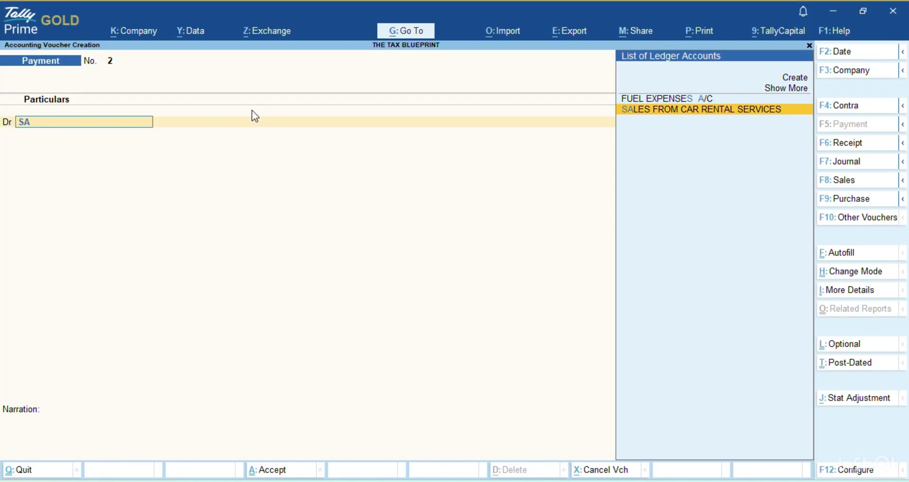
{"action": "key", "text": "alt+c"}
{"action": "type", "text": "SALA"}
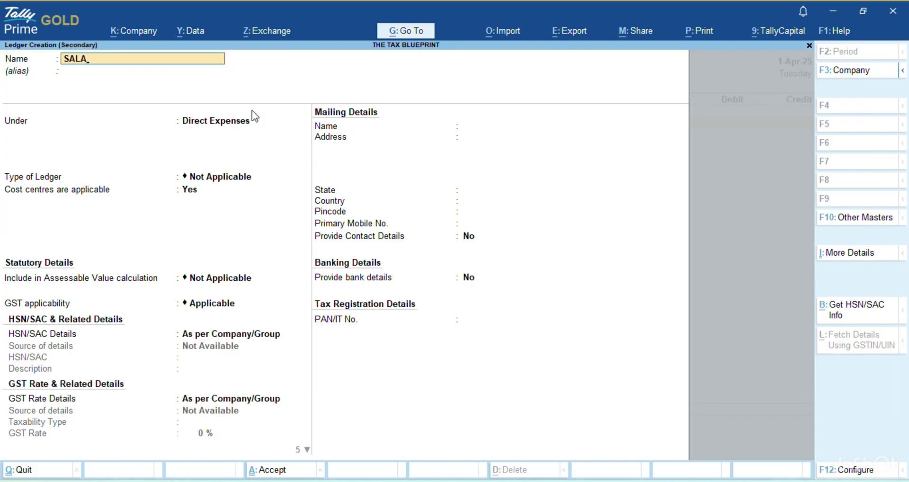
{"action": "type", "text": "RY"}
{"action": "type", "text": "a/"}
{"action": "key", "text": "BackSpace"}
{"action": "key", "text": "BackSpace"}
{"action": "type", "text": "A/C"}
{"action": "key", "text": "Return"}
{"action": "key", "text": "Return"}
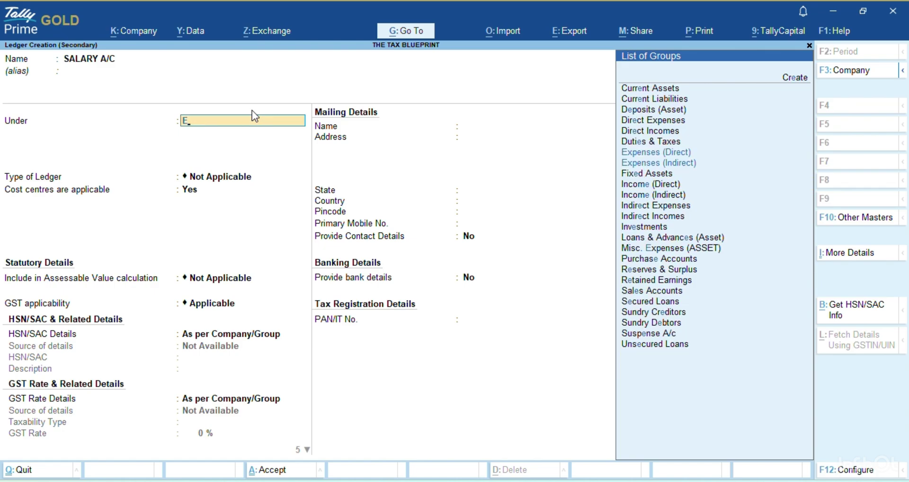
Place the salary ledger under Indirect Expenses, keep cost centres applicable, and save it
{"action": "type", "text": "EX"}
{"action": "key", "text": "BackSpace"}
{"action": "key", "text": "BackSpace"}
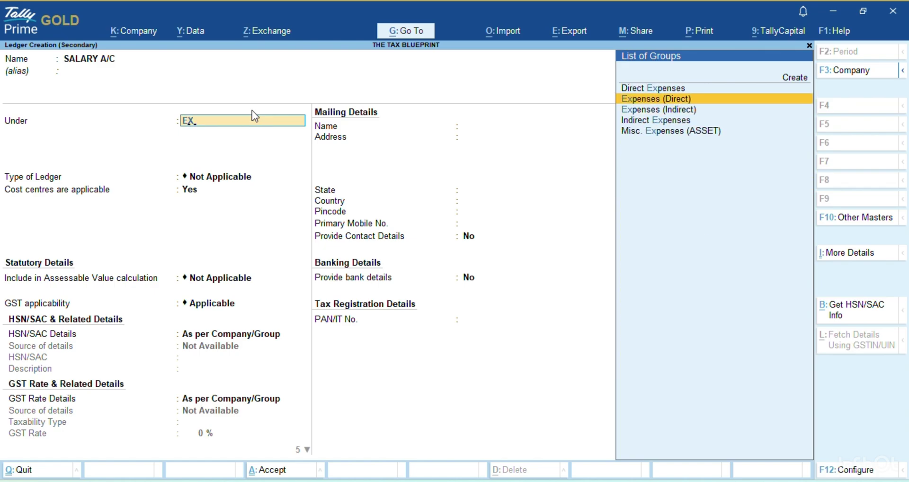
{"action": "type", "text": "DI"}
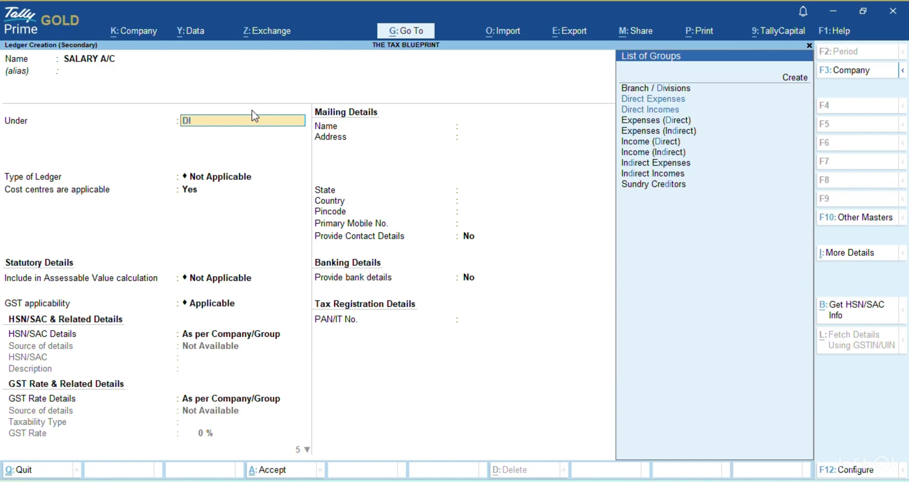
{"action": "key", "text": "Down"}
{"action": "key", "text": "Down"}
{"action": "key", "text": "Down"}
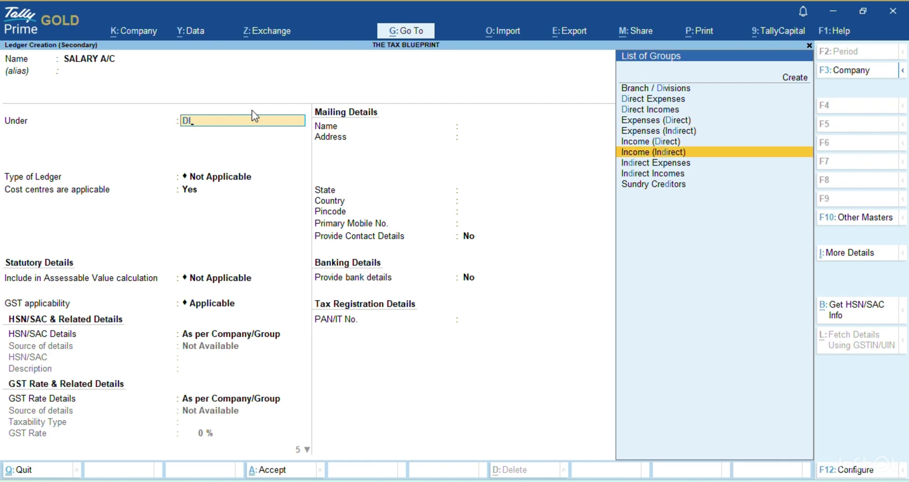
{"action": "key", "text": "Down"}
{"action": "key", "text": "Down"}
{"action": "key", "text": "Up"}
{"action": "key", "text": "Return"}
{"action": "key", "text": "Return"}
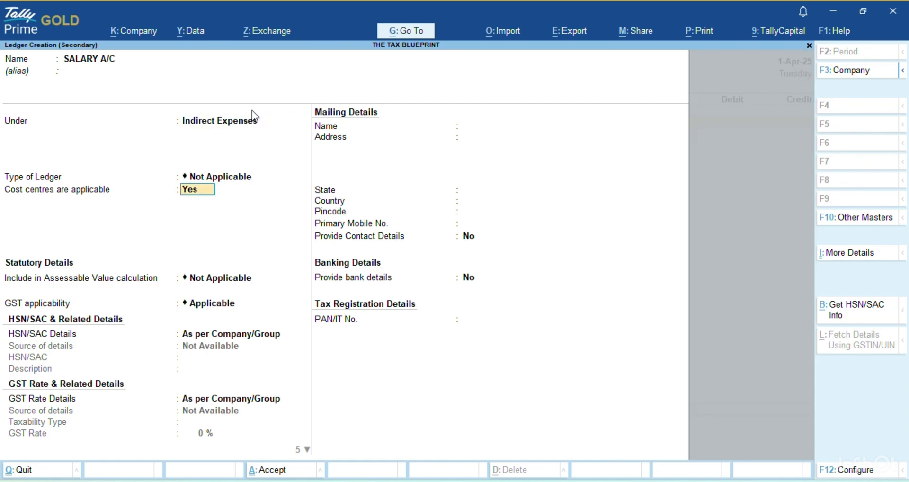
{"action": "key", "text": "ctrl+a"}
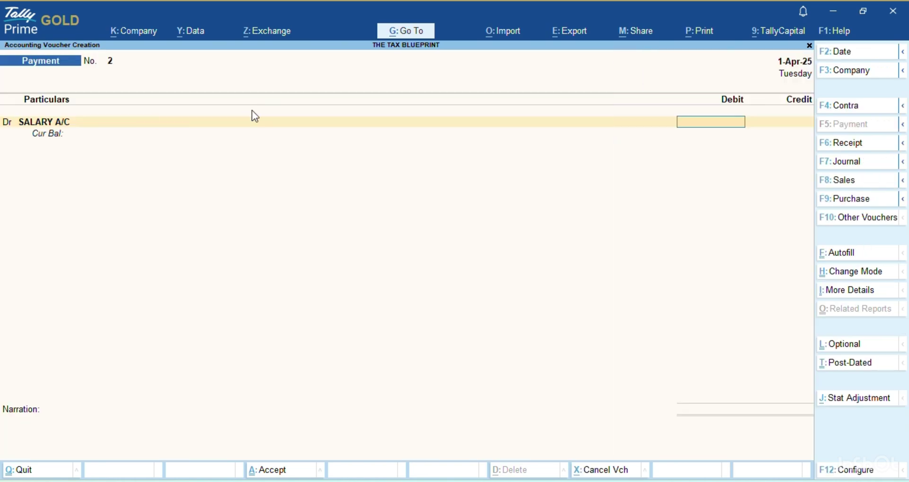
Check the driver salary amount in the Word document and debit SALARY A/C with 1,05,000 in the TallyPrime payment voucher
{"action": "key", "text": "alt+Tab"}
{"action": "key", "text": "Tab"}
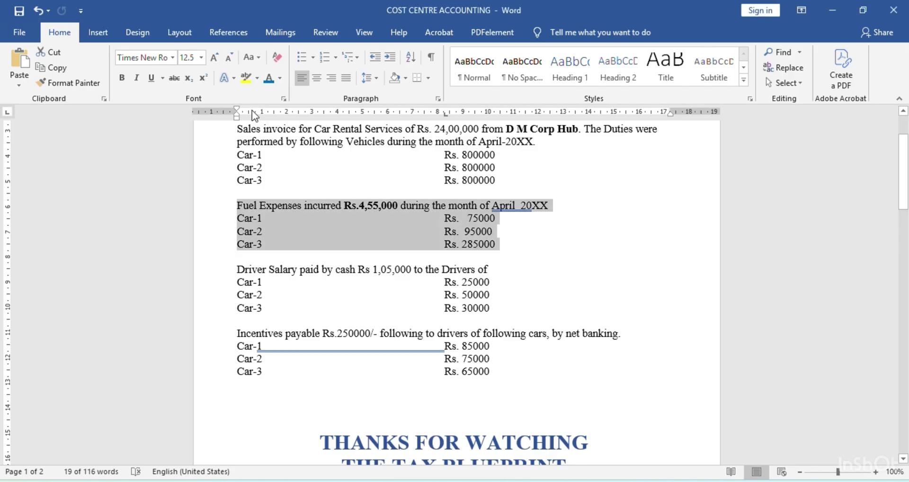
{"action": "key", "text": "Down"}
{"action": "key", "text": "Down"}
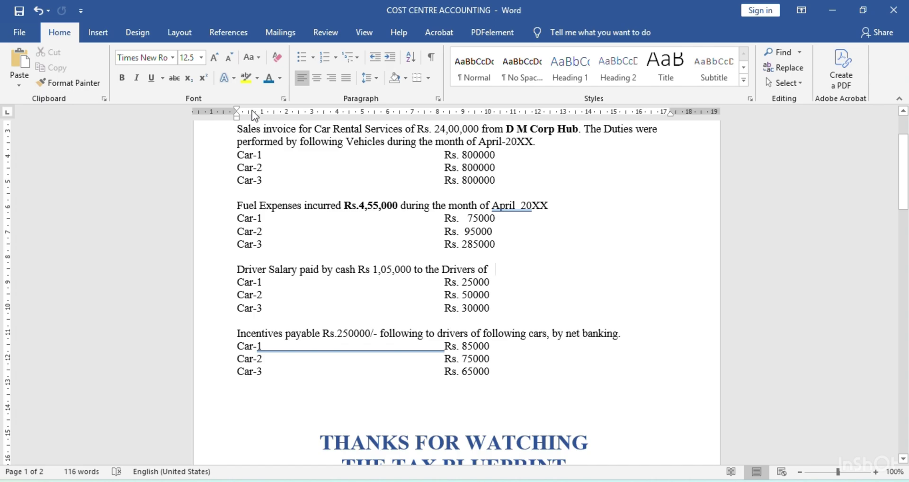
{"action": "key", "text": "alt+Tab"}
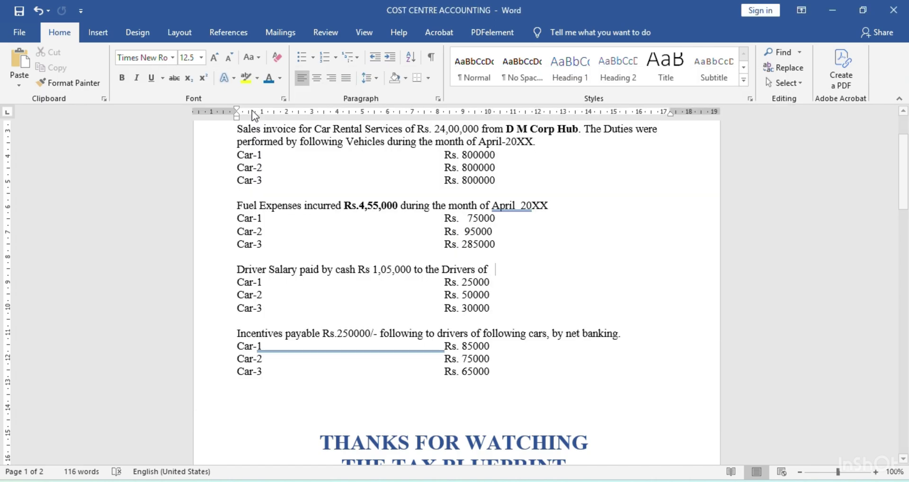
{"action": "key", "text": "alt+Tab"}
{"action": "key", "text": "Tab"}
{"action": "type", "text": "105000"}
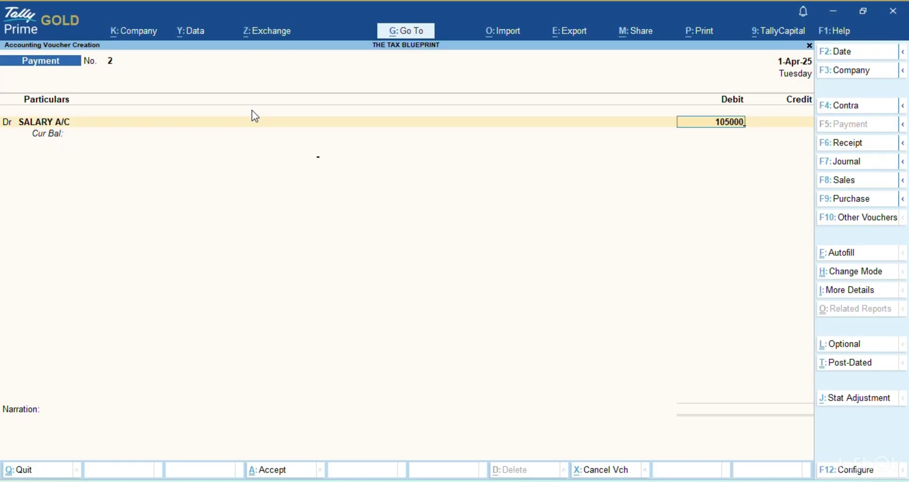
{"action": "key", "text": "Return"}
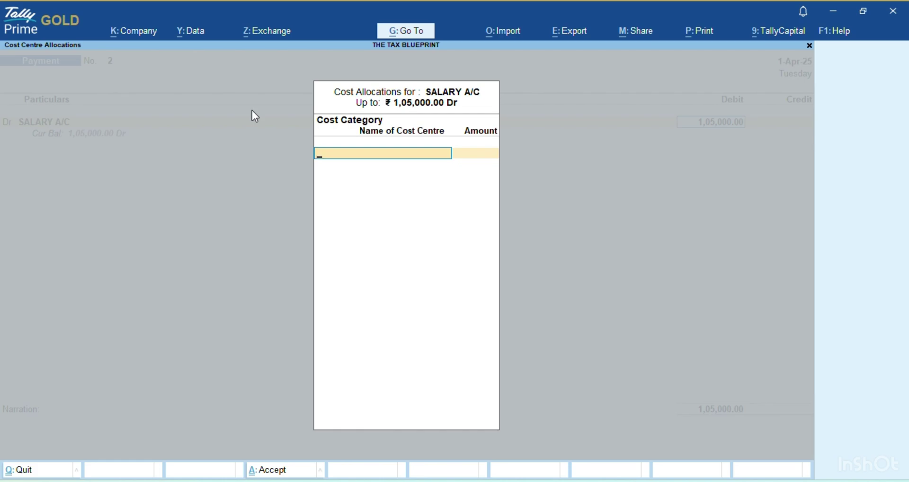
Allocate 25,000 of the salary to CAR-1 under the CAR RENTAL BUSINSESS cost category, checking the amount in the Word document
{"action": "key", "text": "Return"}
{"action": "key", "text": "Return"}
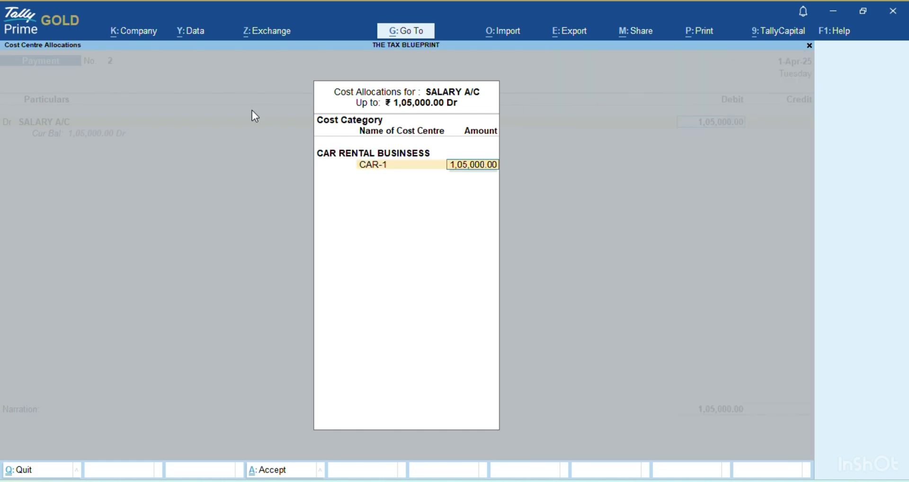
{"action": "key", "text": "alt+Tab"}
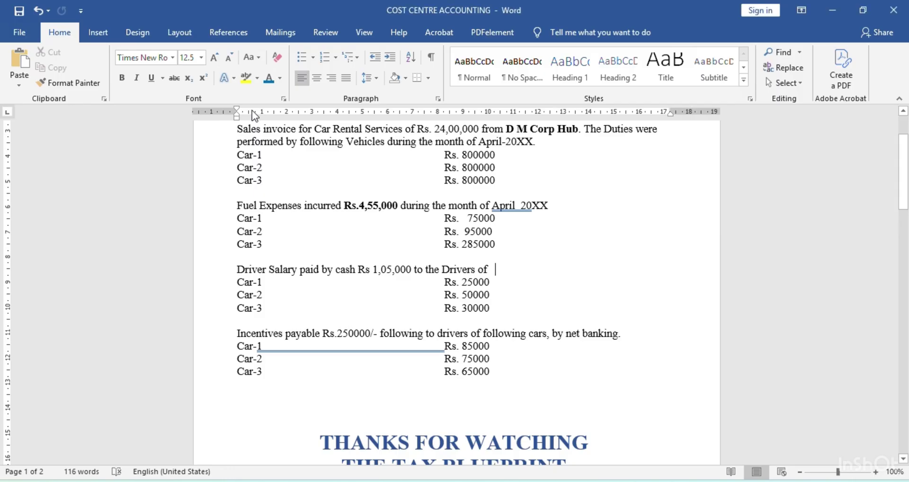
{"action": "key", "text": "alt+Tab"}
{"action": "type", "text": "25000"}
{"action": "key", "text": "Return"}
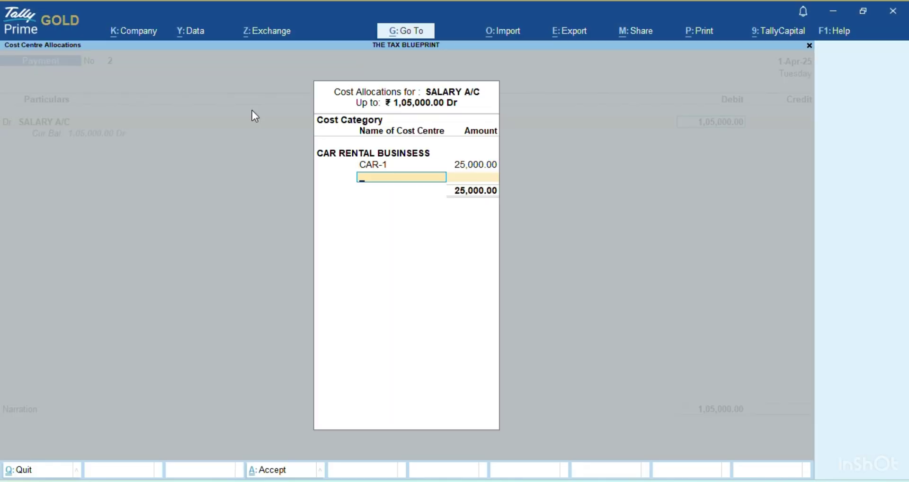
Check the next driver's salary in the Word document and allocate 50,000 to cost centre CAR-2
{"action": "key", "text": "Down"}
{"action": "key", "text": "alt+Tab"}
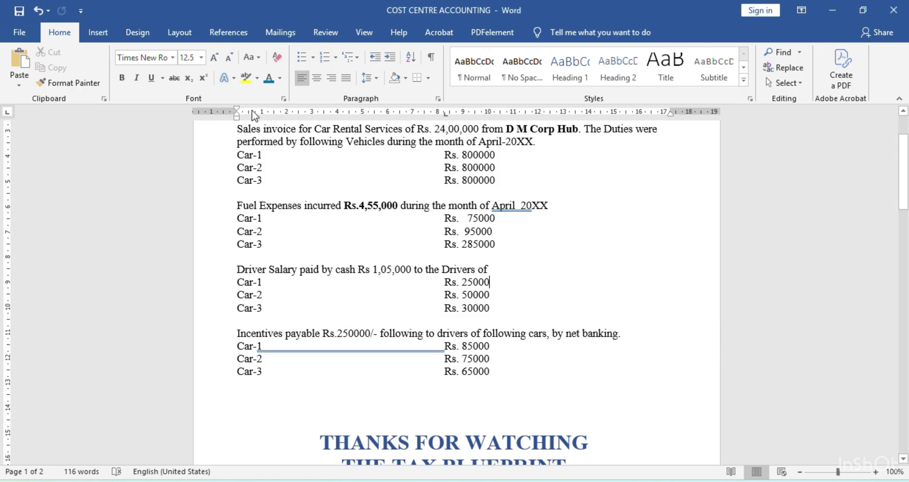
{"action": "key", "text": "alt+Tab"}
{"action": "key", "text": "Return"}
{"action": "type", "text": "50000"}
{"action": "key", "text": "Return"}
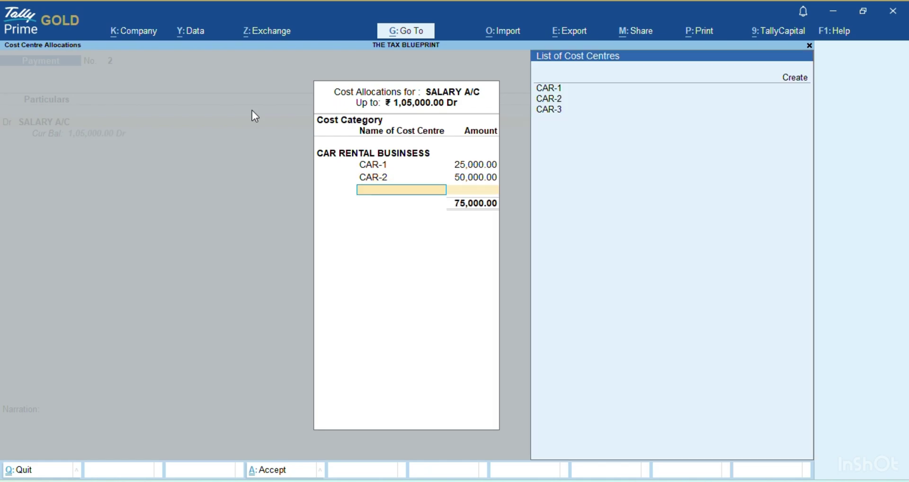
Allocate the remaining 30,000 of the salary to CAR-3 and credit Cash with 1,05,000
{"action": "key", "text": "Down"}
{"action": "key", "text": "Down"}
{"action": "key", "text": "Return"}
{"action": "key", "text": "Return"}
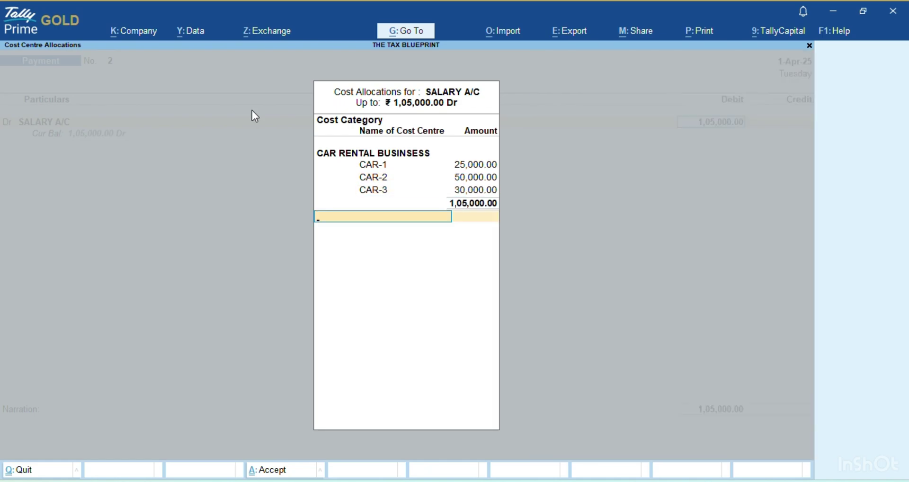
{"action": "key", "text": "Return"}
{"action": "key", "text": "Return"}
{"action": "key", "text": "Return"}
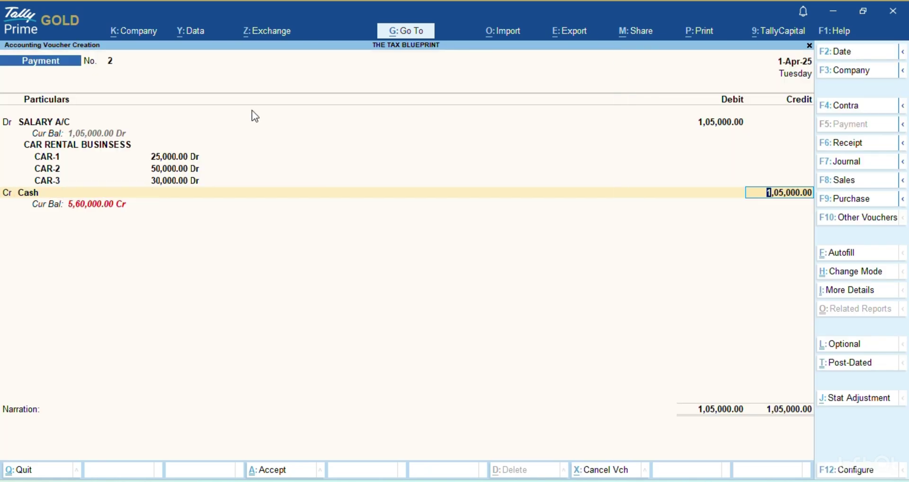
Alter the Cash ledger from within the payment voucher to give it an opening balance, and save it
{"action": "key", "text": "BackSpace"}
{"action": "key", "text": "BackSpace"}
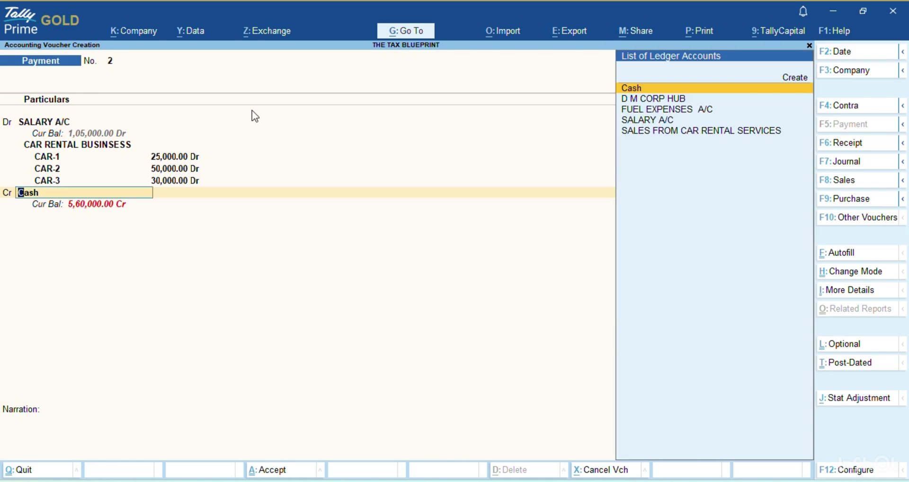
{"action": "key", "text": "ctrl+Return"}
{"action": "type", "text": "8500000"}
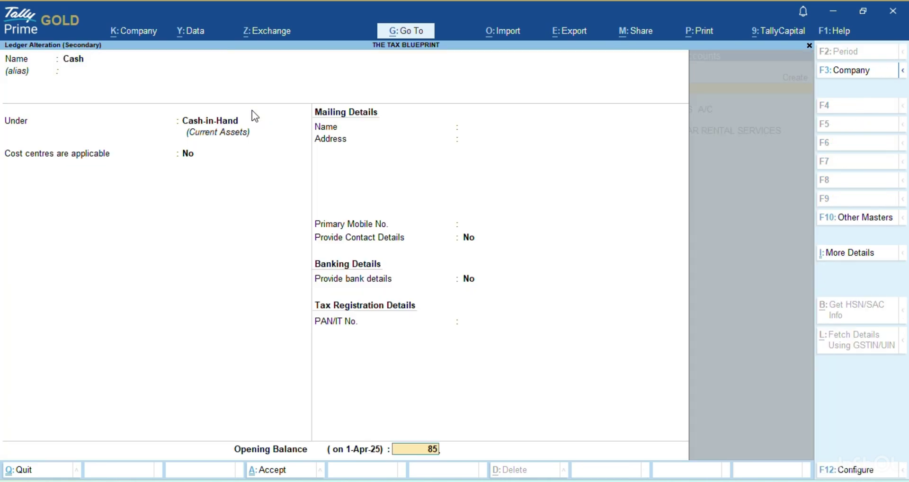
{"action": "key", "text": "Return"}
{"action": "key", "text": "BackSpace"}
{"action": "key", "text": "BackSpace"}
{"action": "key", "text": "BackSpace"}
{"action": "key", "text": "Return"}
{"action": "key", "text": "ctrl+a"}
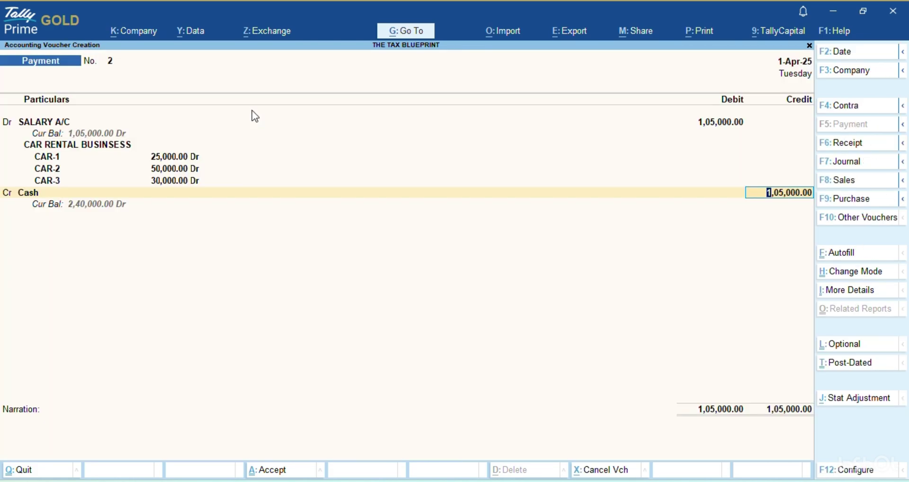
Enter the narration BY SALARY PAID and save the salary payment voucher
{"action": "key", "text": "Return"}
{"action": "type", "text": "bY"}
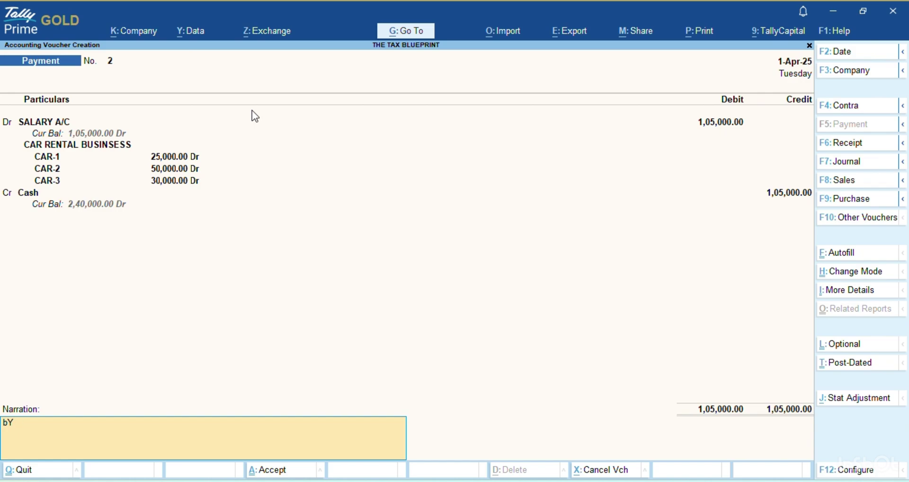
{"action": "key", "text": "BackSpace"}
{"action": "key", "text": "BackSpace"}
{"action": "key", "text": "BackSpace"}
{"action": "key", "text": "Return"}
{"action": "type", "text": "BY SALARY"}
{"action": "key", "text": "BackSpace"}
{"action": "key", "text": "BackSpace"}
{"action": "key", "text": "BackSpace"}
{"action": "type", "text": "ARY FOR PAID"}
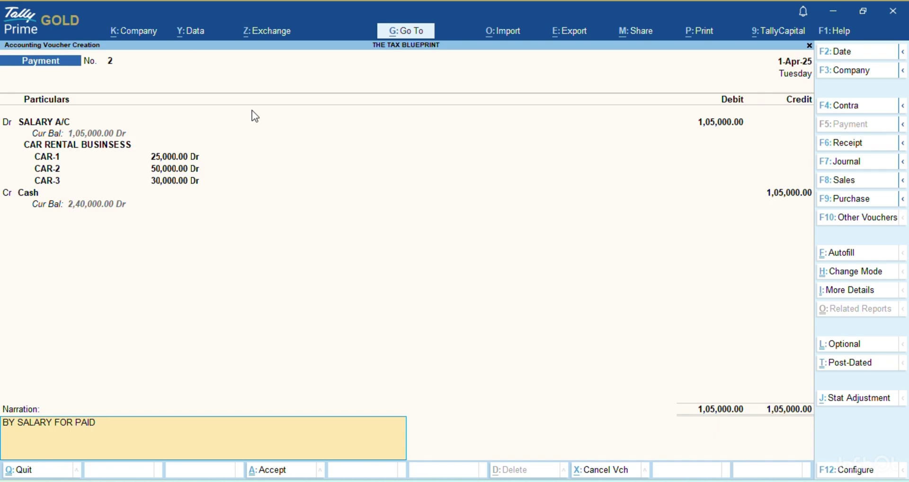
{"action": "key", "text": "BackSpace"}
{"action": "key", "text": "BackSpace"}
{"action": "key", "text": "BackSpace"}
{"action": "key", "text": "Return"}
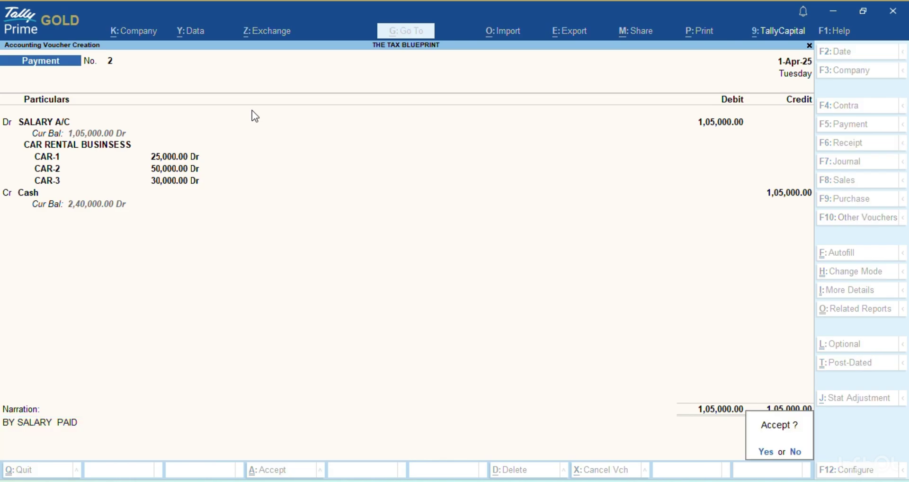
{"action": "key", "text": "Return"}
Check the incentives entry in the Word document and create a ledger named INCENTIVE TO DRIVERS from the TallyPrime payment voucher
{"action": "key", "text": "alt+Tab"}
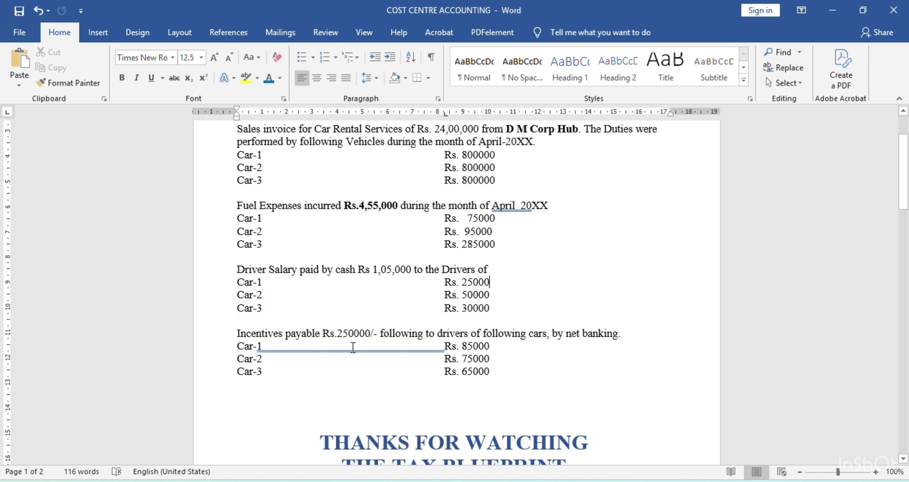
{"action": "key", "text": "alt+Tab"}
{"action": "key", "text": "alt+c"}
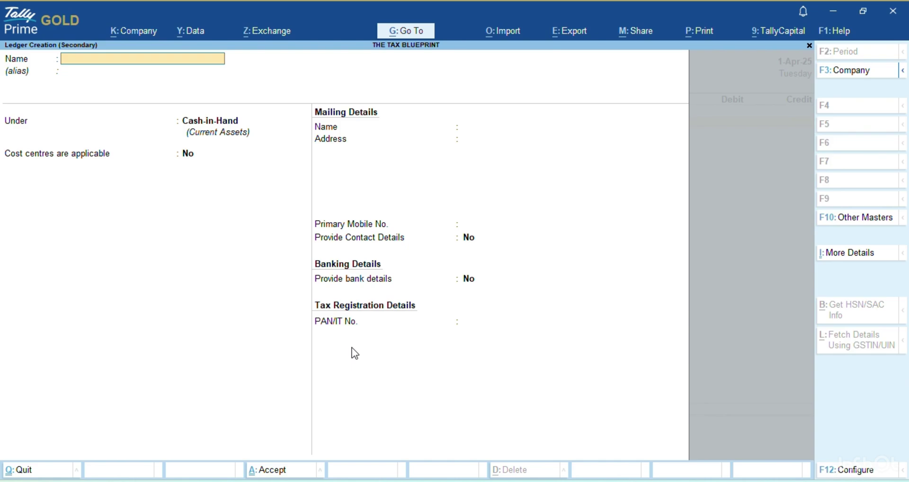
{"action": "type", "text": "INCENTIVE TO D"}
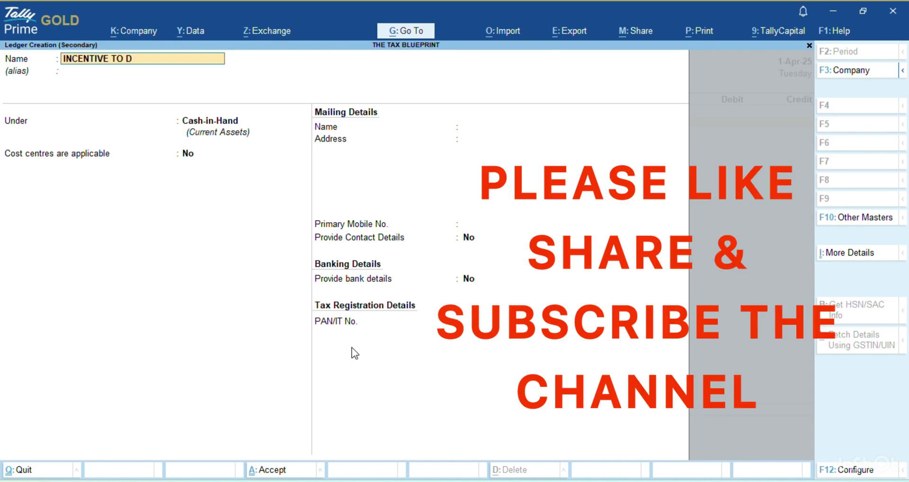
{"action": "type", "text": "RIVERS"}
{"action": "key", "text": "Return"}
Place the incentive ledger under Indirect Expenses, keep cost centres applicable, and save it
{"action": "key", "text": "Return"}
{"action": "type", "text": "EX"}
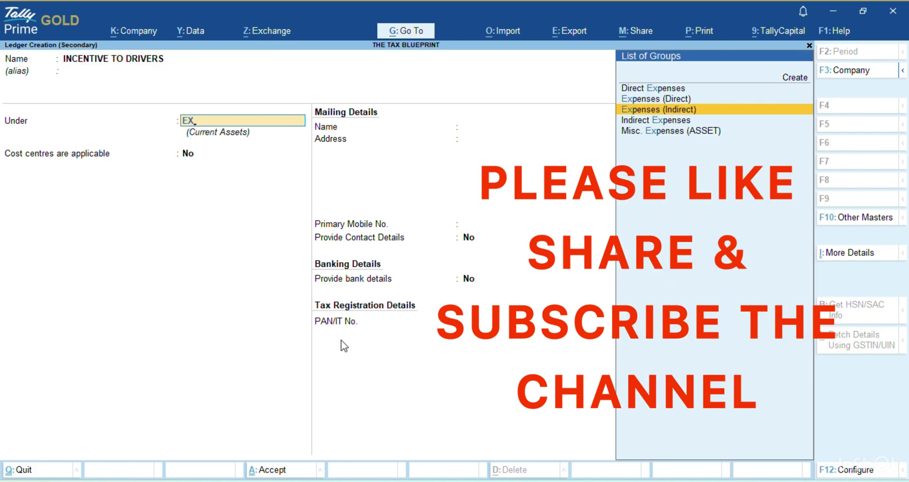
{"action": "key", "text": "Return"}
{"action": "key", "text": "Return"}
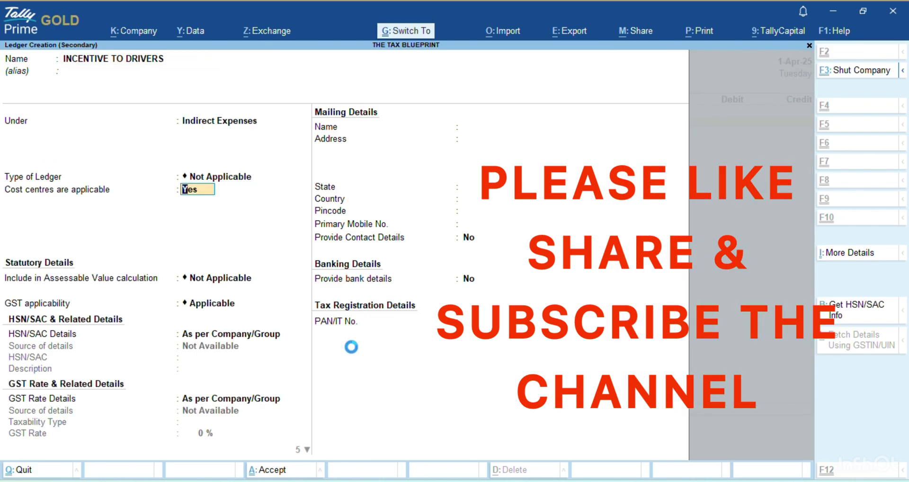
{"action": "key", "text": "ctrl+a"}
Check the incentive total in the Word document and debit INCENTIVE TO DRIVERS with 2,50,000
{"action": "key", "text": "alt+Tab"}
{"action": "key", "text": "alt+Tab"}
{"action": "type", "text": "2"}
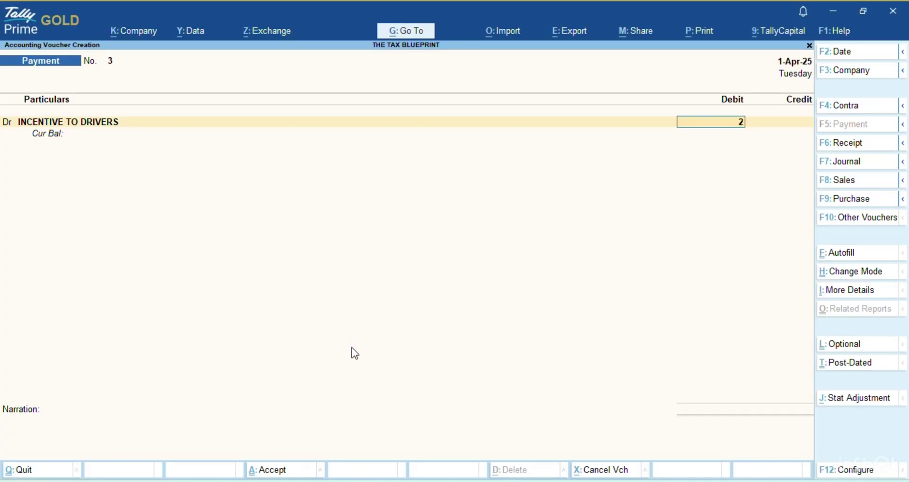
{"action": "type", "text": ",50,000"}
{"action": "key", "text": "Return"}
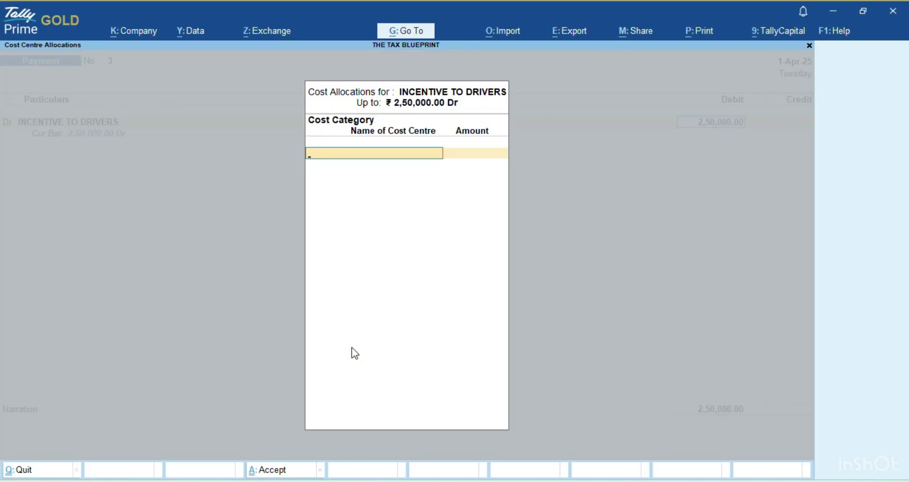
Allocate 85,000 of the incentive to CAR-1 under CAR RENTAL BUSINSESS, checking the amount in the Word document
{"action": "key", "text": "Up"}
{"action": "key", "text": "Return"}
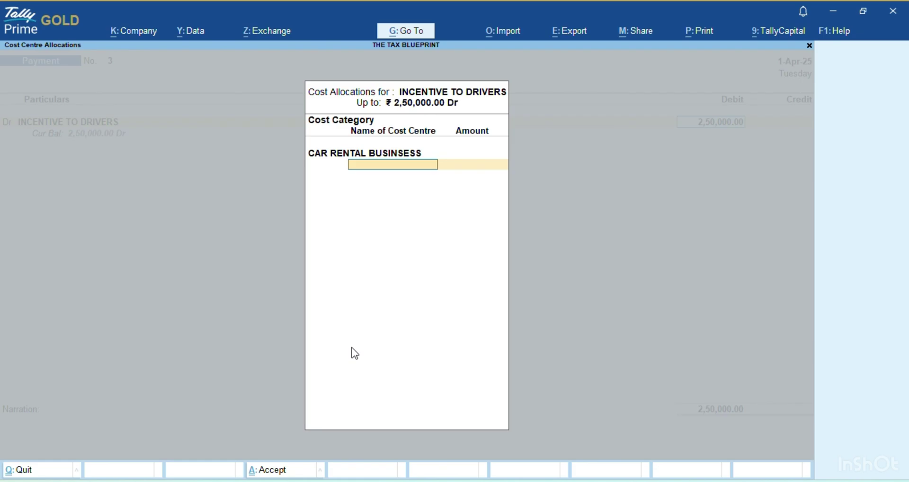
{"action": "key", "text": "Down"}
{"action": "key", "text": "Return"}
{"action": "key", "text": "alt+Tab"}
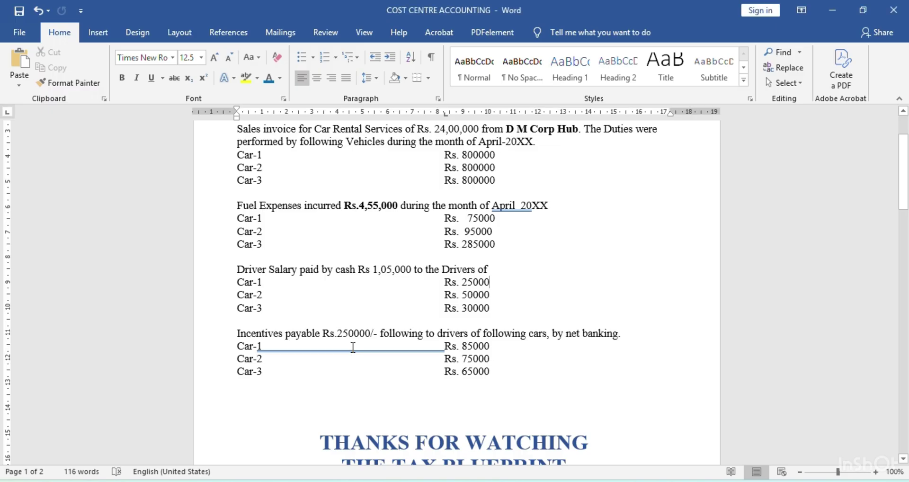
{"action": "key", "text": "alt+Tab"}
{"action": "type", "text": "85000"}
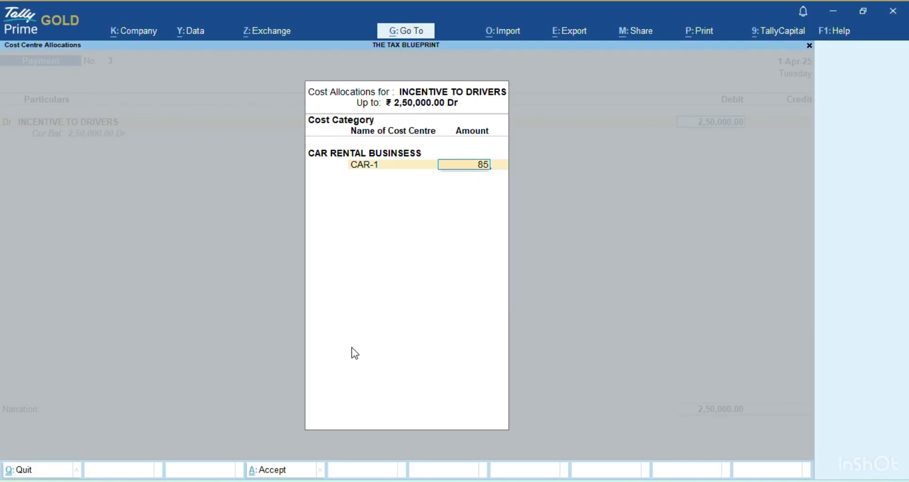
{"action": "key", "text": "Return"}
Check the second car's incentive in the Word document and allocate 75,000 to cost centre CAR-2
{"action": "key", "text": "Down"}
{"action": "key", "text": "Down"}
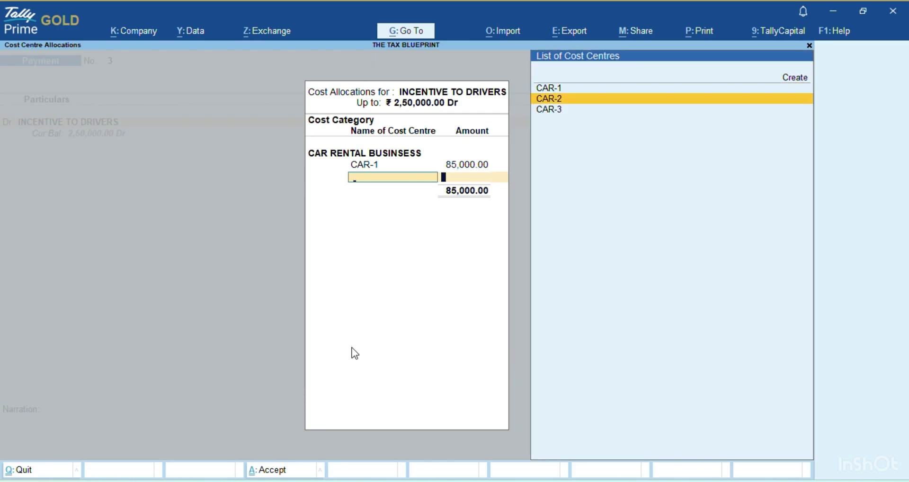
{"action": "key", "text": "alt+Tab"}
{"action": "key", "text": "alt+Tab"}
{"action": "key", "text": "Return"}
{"action": "type", "text": "75000"}
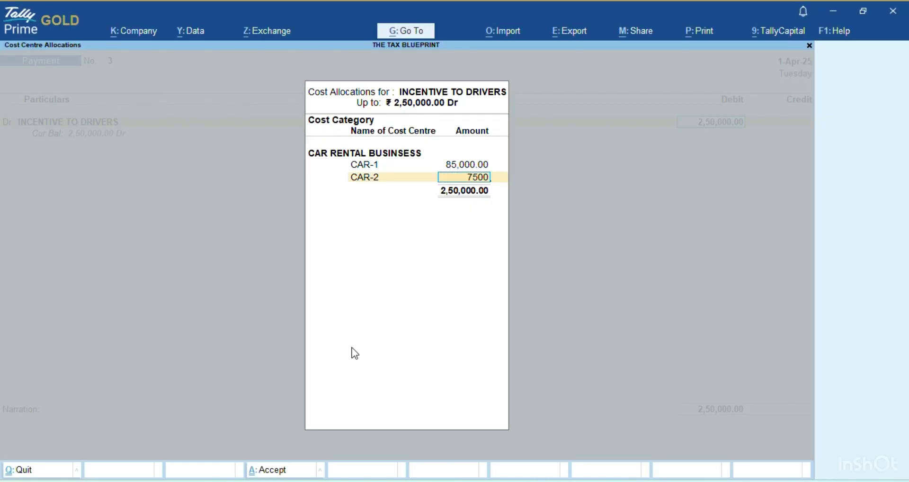
{"action": "key", "text": "Return"}
Allocate 65,000 of the incentive to cost centre CAR-3, checking the amount in the Word document
{"action": "key", "text": "Down"}
{"action": "key", "text": "Down"}
{"action": "key", "text": "Down"}
{"action": "key", "text": "Return"}
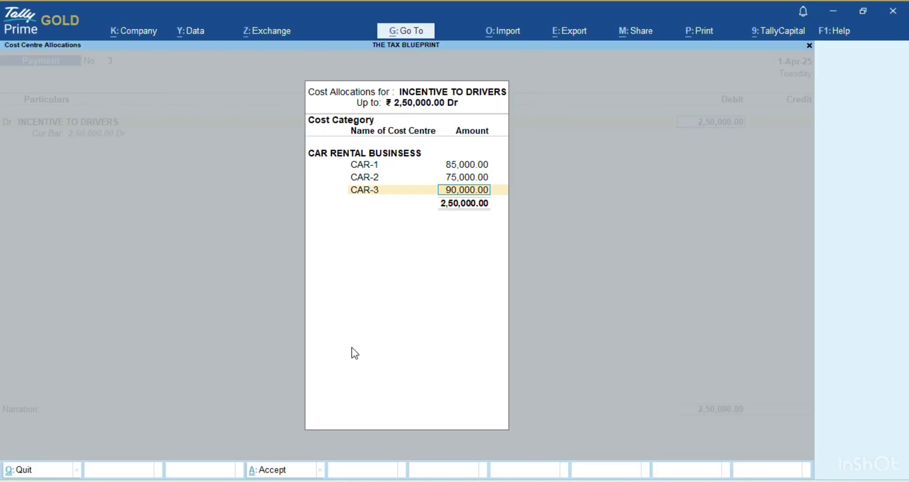
{"action": "key", "text": "alt+Tab"}
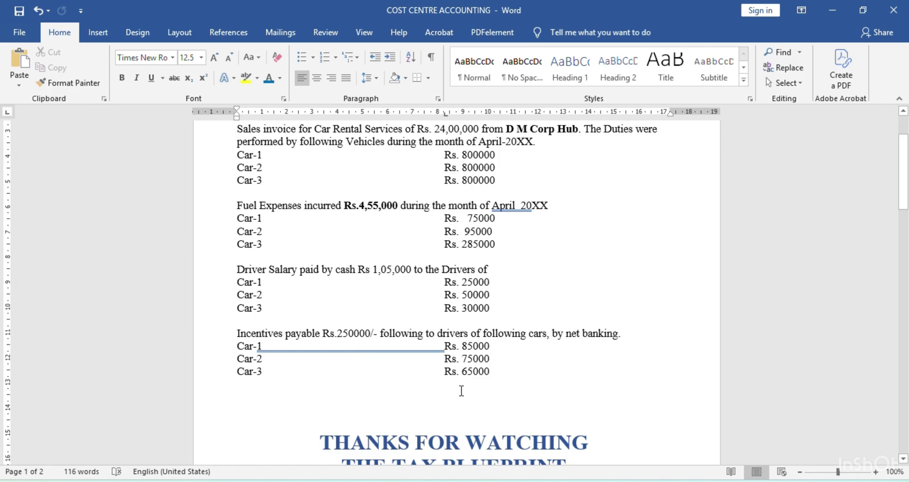
{"action": "key", "text": "alt+Tab"}
{"action": "type", "text": "65,000"}
{"action": "key", "text": "Return"}
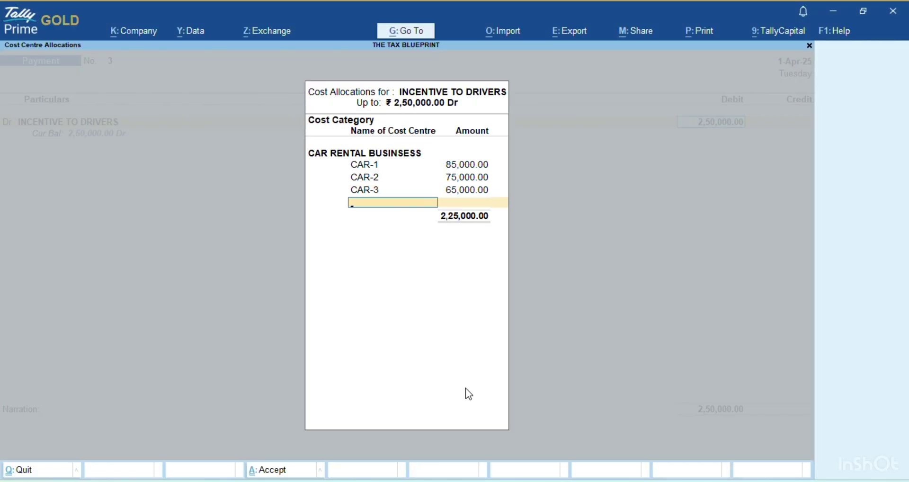
Allocate the remaining 25,000 of the incentive to CAR-1 and finish the cost centre allocations
{"action": "key", "text": "Return"}
{"action": "key", "text": "Escape"}
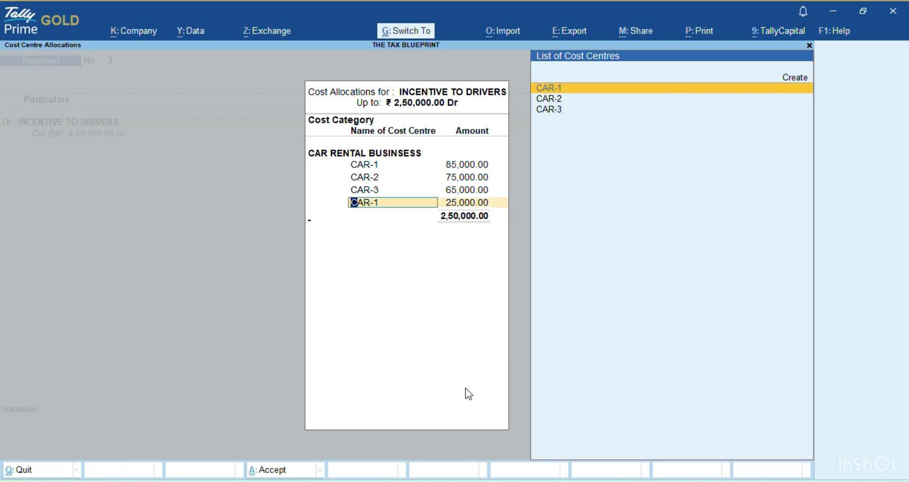
{"action": "key", "text": "Return"}
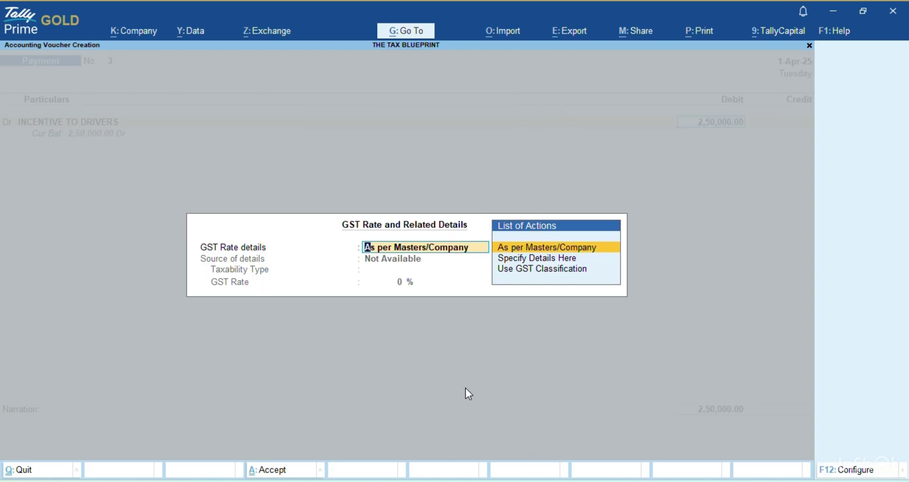
Keep the GST rate details as per Masters/Company and credit the 2,50,000 incentive payment to Cash
{"action": "key", "text": "Return"}
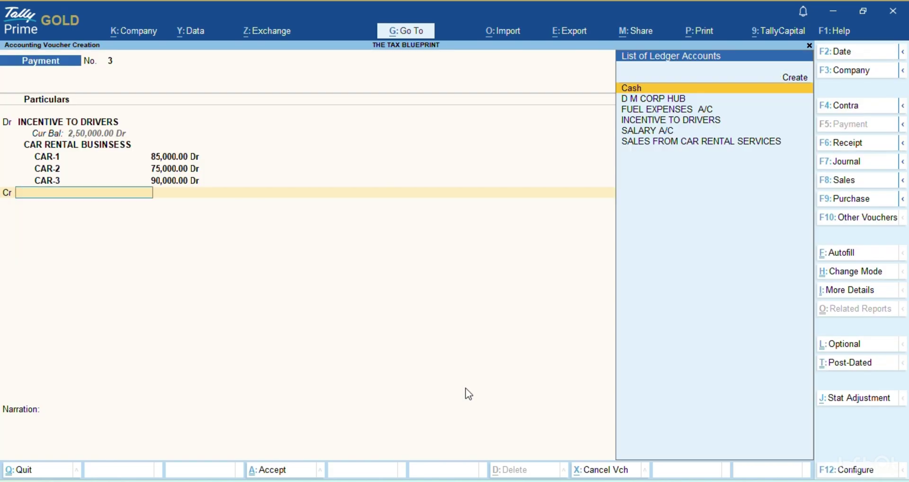
{"action": "key", "text": "Return"}
{"action": "key", "text": "Return"}
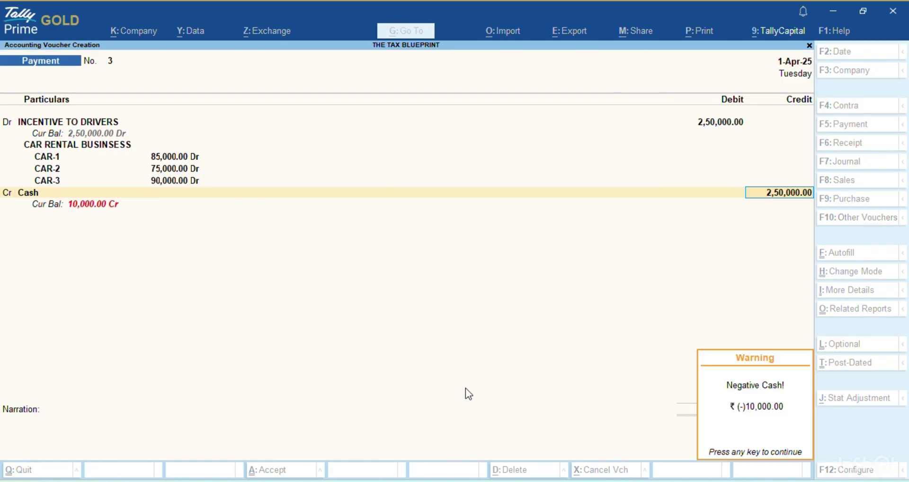
{"action": "key", "text": "Return"}
Add the narration "BY INCENTIVES PAID" and save the payment voucher
{"action": "type", "text": "bY"}
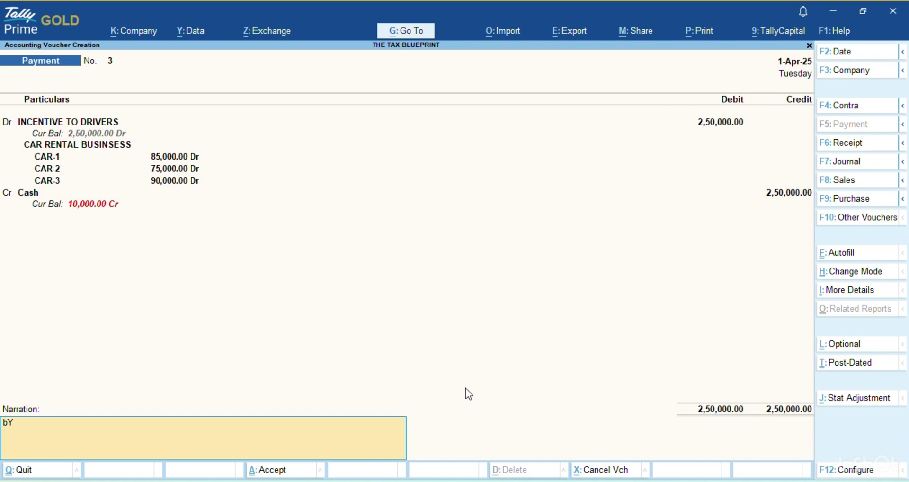
{"action": "key", "text": "BackSpace"}
{"action": "key", "text": "BackSpace"}
{"action": "type", "text": "BY CA"}
{"action": "key", "text": "BackSpace"}
{"action": "key", "text": "BackSpace"}
{"action": "type", "text": "INCENTIVES A"}
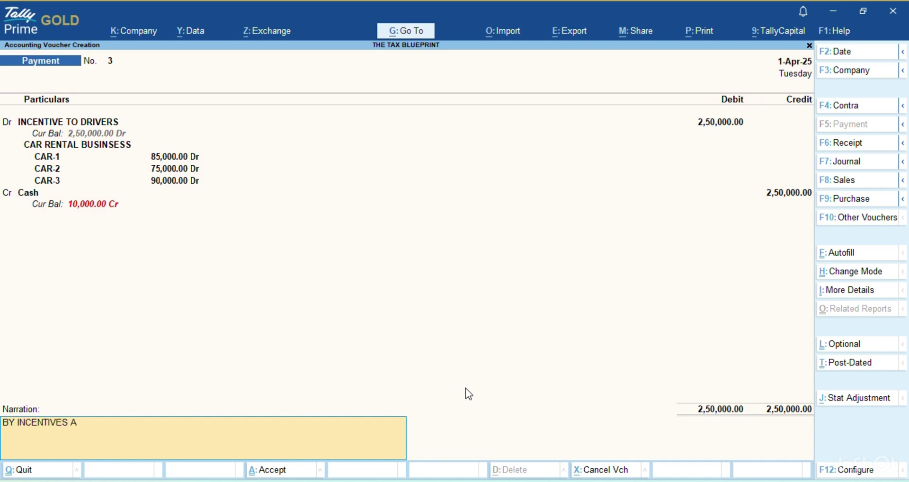
{"action": "key", "text": "BackSpace"}
{"action": "type", "text": "PAID"}
{"action": "key", "text": "Return"}
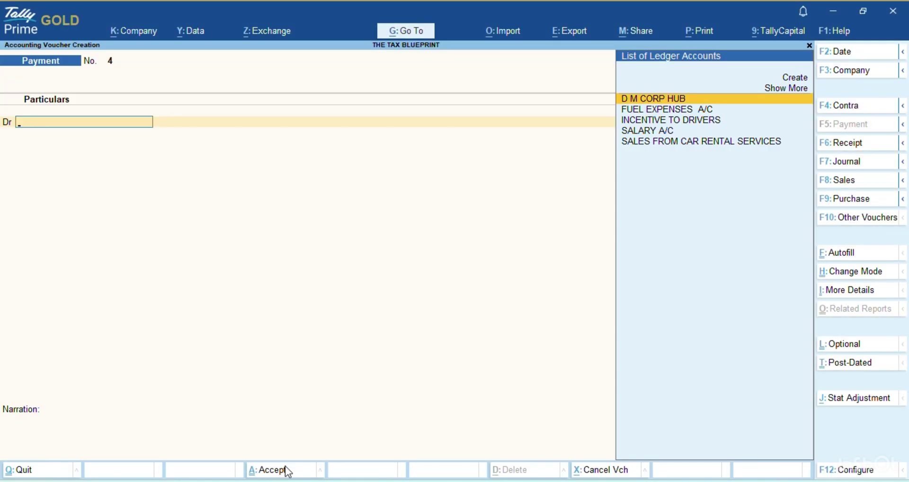
Leave voucher creation and open the Profit & Loss A/c report, keeping its current period
{"action": "key", "text": "Escape"}
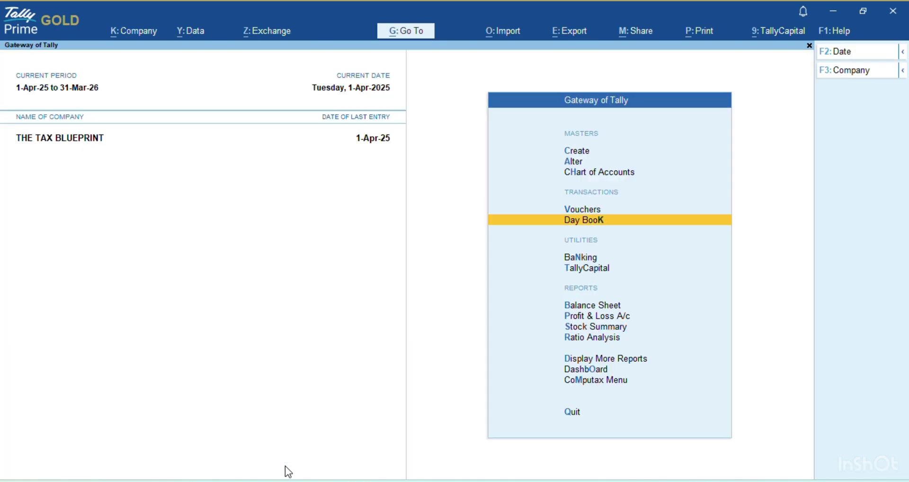
{"action": "key", "text": "Down"}
{"action": "key", "text": "Down"}
{"action": "key", "text": "Down"}
{"action": "key", "text": "Down"}
{"action": "key", "text": "Return"}
{"action": "key", "text": "F2"}
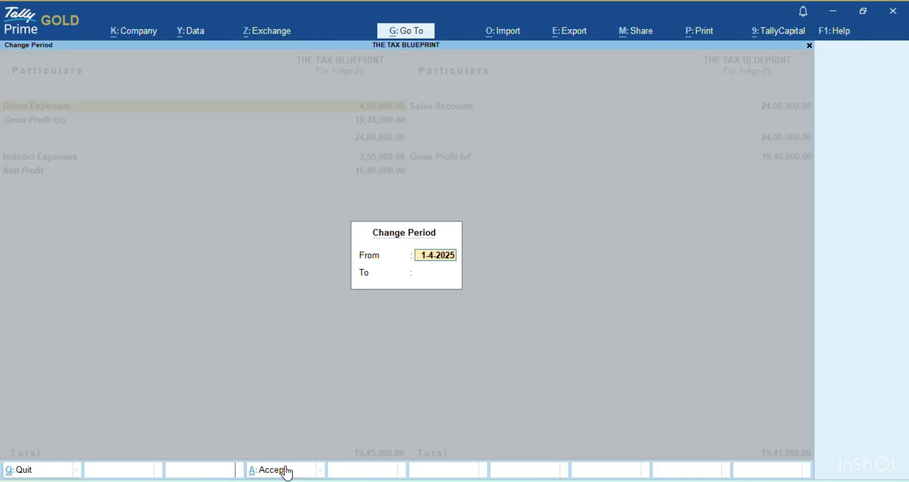
{"action": "key", "text": "BackSpace"}
{"action": "key", "text": "Escape"}
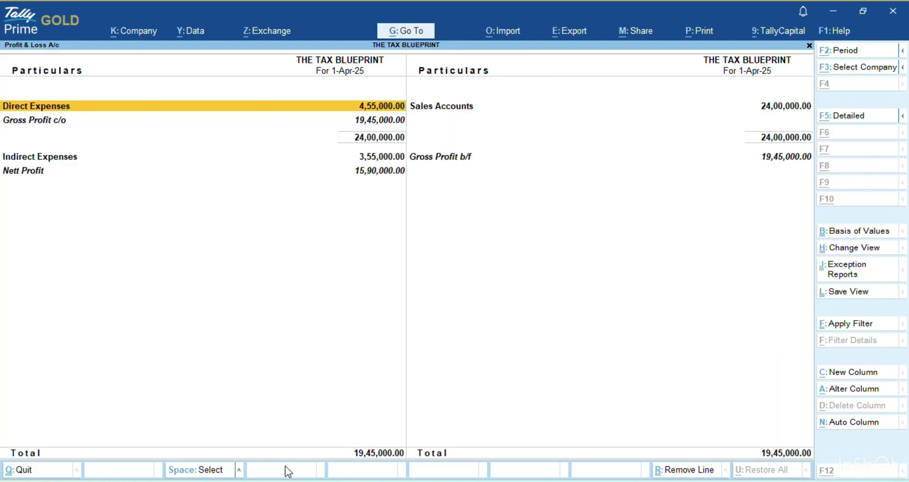
Expand the Profit & Loss A/c to the detailed view and examine the sales, fuel, incentive and salary ledgers
{"action": "key", "text": "F5"}
{"action": "key", "text": "Right"}
{"action": "key", "text": "Down"}
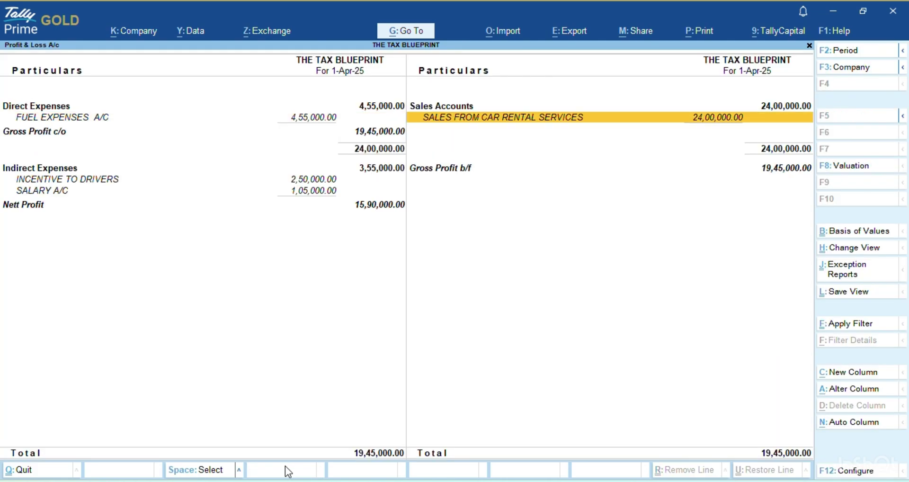
{"action": "key", "text": "Left"}
{"action": "key", "text": "Down"}
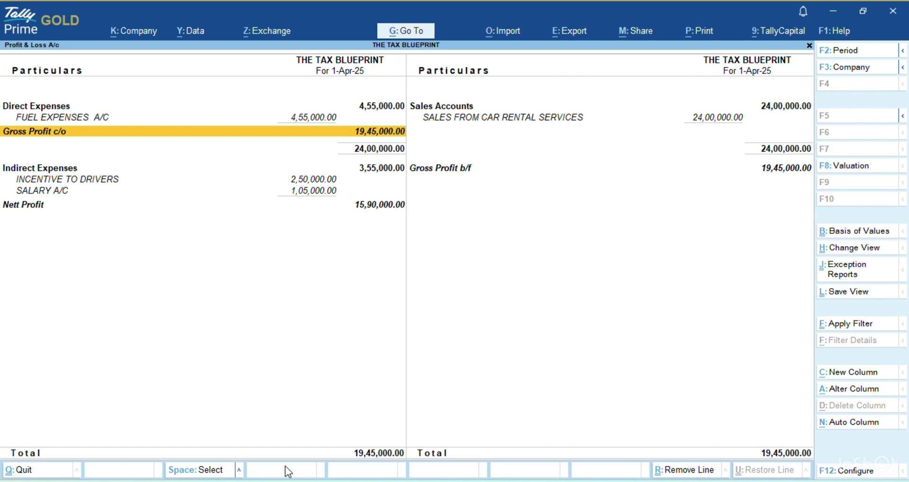
{"action": "key", "text": "Down"}
{"action": "key", "text": "Down"}
{"action": "key", "text": "Down"}
{"action": "key", "text": "Up"}
{"action": "key", "text": "Down"}
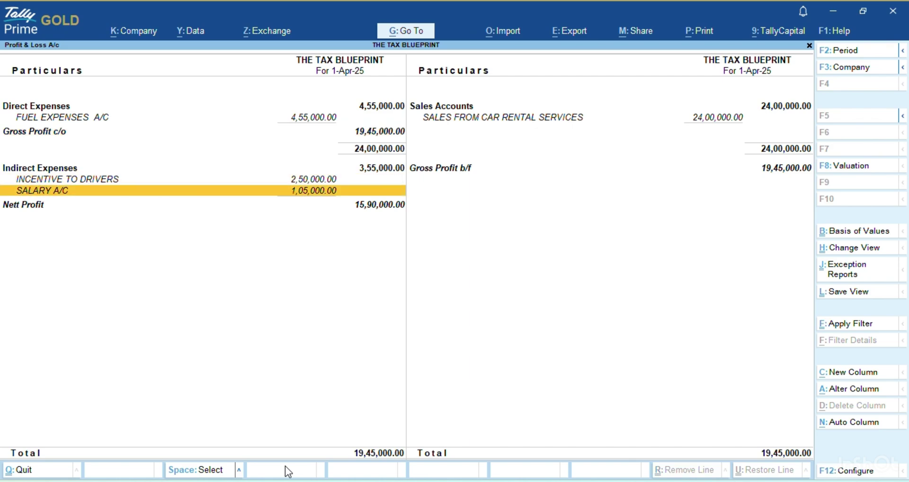
{"action": "key", "text": "Up"}
{"action": "key", "text": "Up"}
{"action": "key", "text": "Up"}
{"action": "key", "text": "Up"}
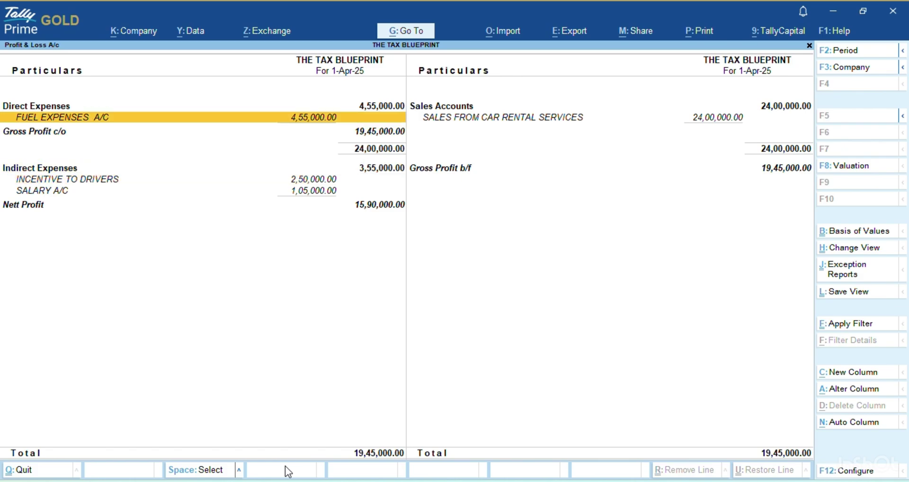
Open the FUEL EXPENSES A/C ledger and switch it to the Cost Centre Breakup report
{"action": "key", "text": "Return"}
{"action": "key", "text": "ctrl+h"}
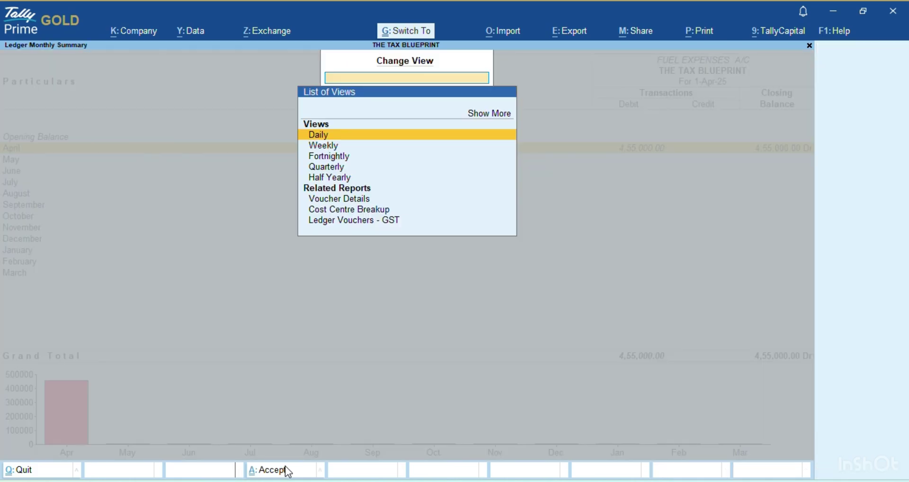
{"action": "key", "text": "Down"}
{"action": "key", "text": "Down"}
{"action": "key", "text": "Down"}
{"action": "key", "text": "Up"}
{"action": "key", "text": "Up"}
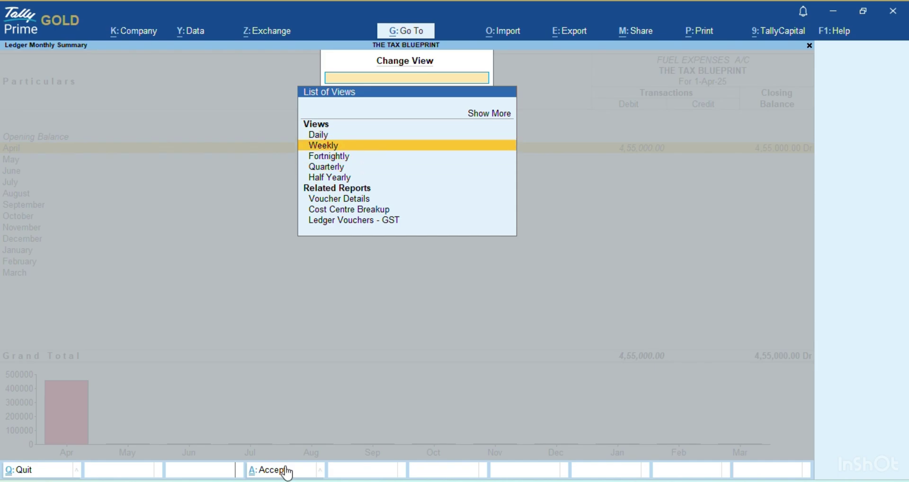
{"action": "key", "text": "Up"}
{"action": "key", "text": "Up"}
{"action": "key", "text": "Up"}
{"action": "key", "text": "Down"}
{"action": "key", "text": "Down"}
{"action": "key", "text": "Down"}
{"action": "key", "text": "Down"}
{"action": "key", "text": "Down"}
{"action": "key", "text": "Down"}
{"action": "key", "text": "Down"}
{"action": "key", "text": "Down"}
{"action": "key", "text": "Down"}
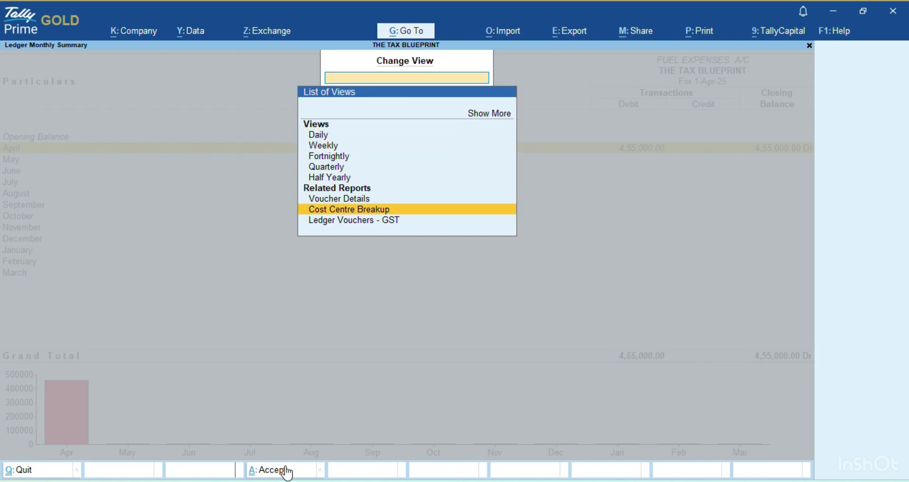
{"action": "key", "text": "Return"}
Examine the fuel expenses of CAR-1, CAR-2 and CAR-3, marking each row, and return to the Profit & Loss A/c
{"action": "key", "text": "Down"}
{"action": "key", "text": "Down"}
{"action": "key", "text": "Down"}
{"action": "key", "text": "Up"}
{"action": "key", "text": "Up"}
{"action": "key", "text": "Up"}
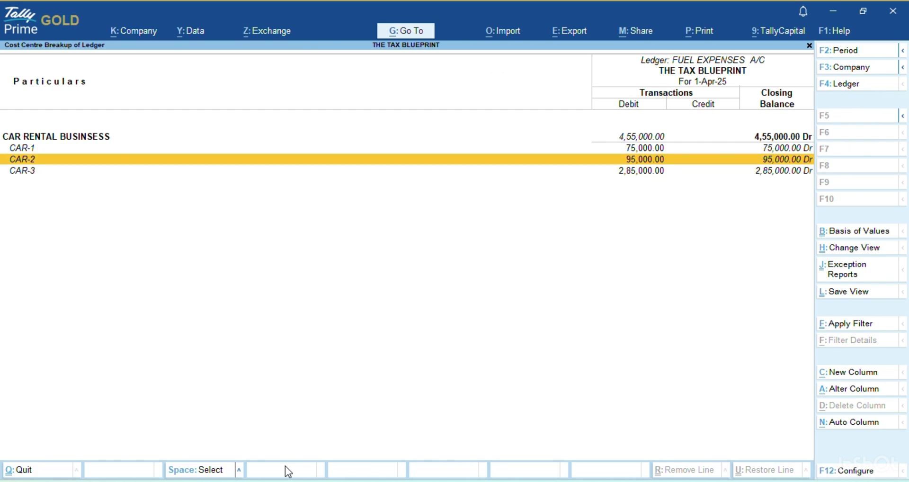
{"action": "key", "text": "space"}
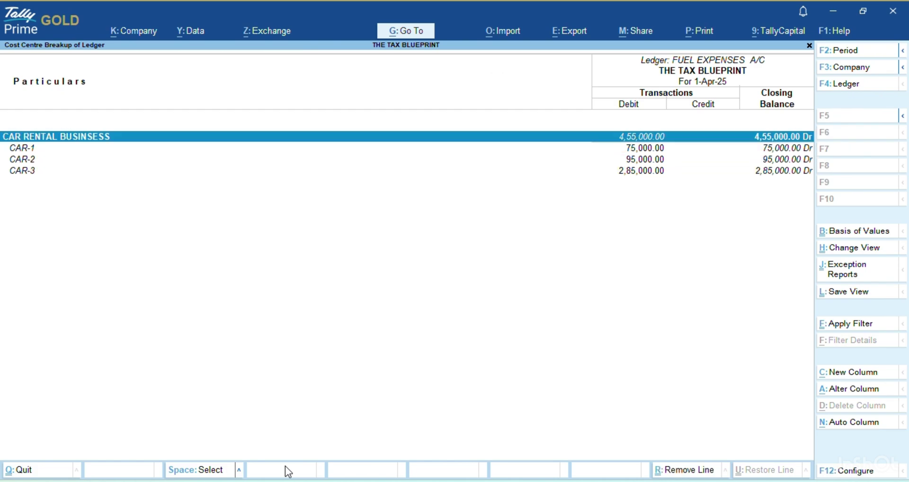
{"action": "key", "text": "Down"}
{"action": "key", "text": "space"}
{"action": "key", "text": "Down"}
{"action": "key", "text": "space"}
{"action": "key", "text": "Down"}
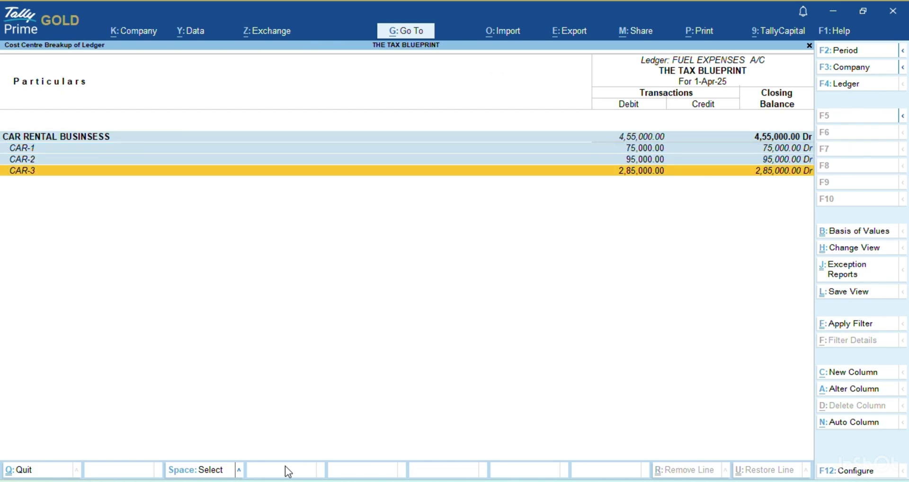
{"action": "key", "text": "space"}
{"action": "key", "text": "Escape"}
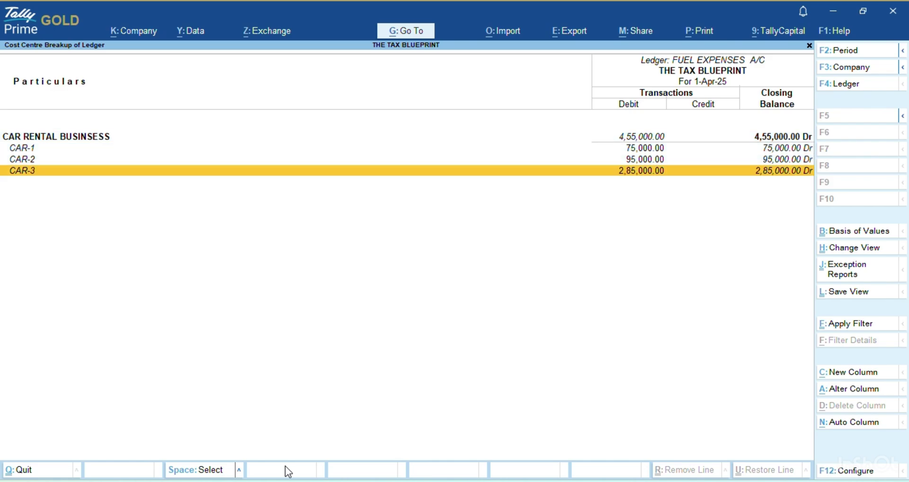
{"action": "key", "text": "Escape"}
{"action": "key", "text": "Escape"}
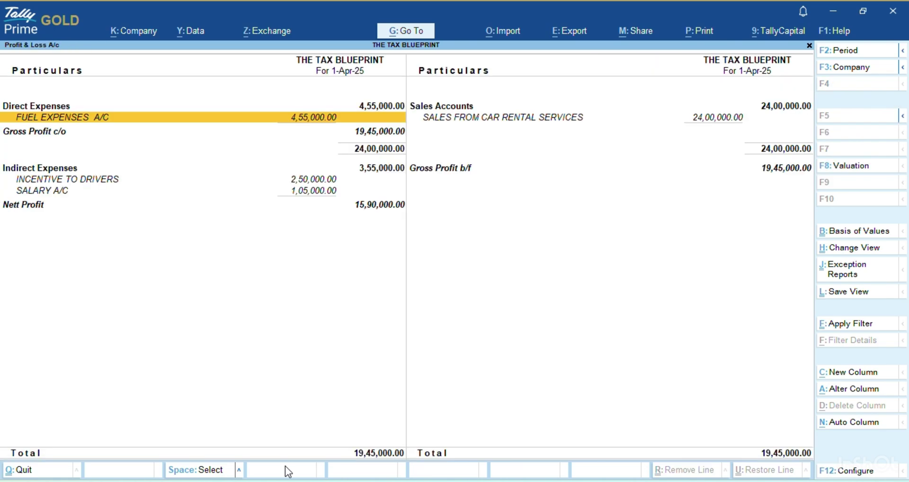
Open the SALES FROM CAR RENTAL SERVICES ledger and view its Cost Centre Breakup by car
{"action": "key", "text": "Right"}
{"action": "key", "text": "Return"}
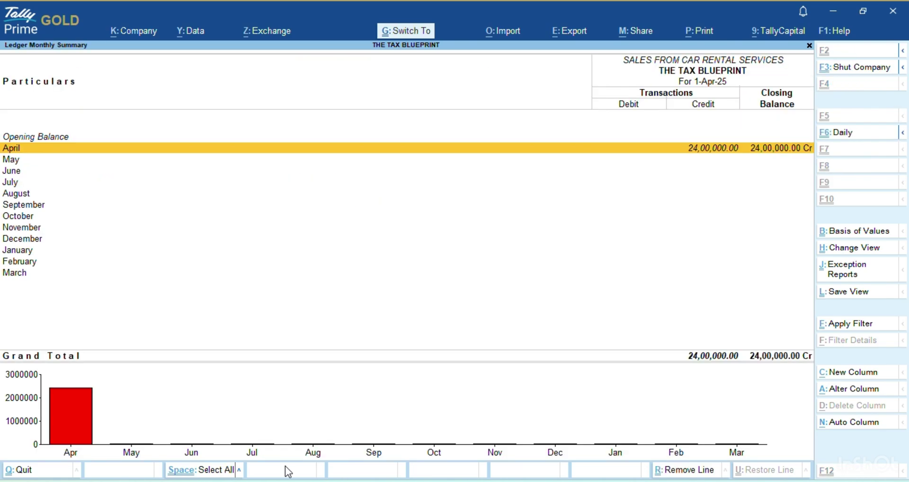
{"action": "key", "text": "ctrl+h"}
{"action": "key", "text": "Down"}
{"action": "key", "text": "Down"}
{"action": "key", "text": "Down"}
{"action": "key", "text": "Down"}
{"action": "key", "text": "Down"}
{"action": "key", "text": "Down"}
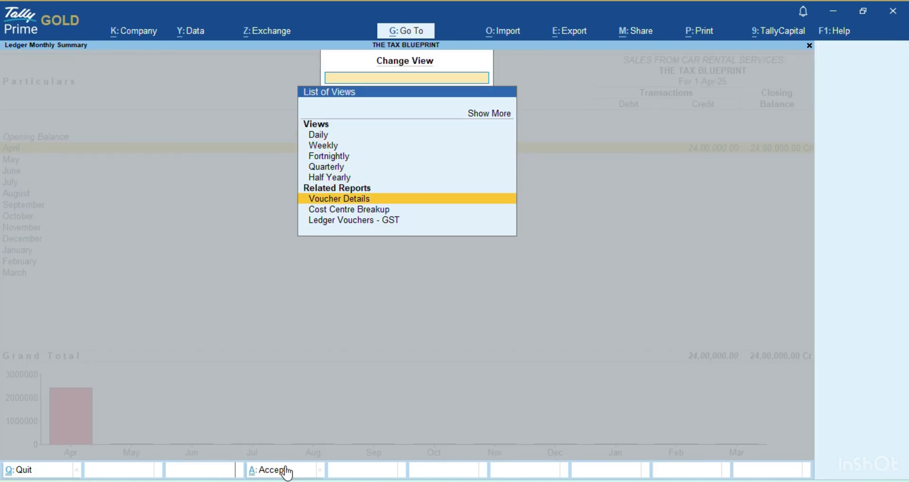
{"action": "key", "text": "Return"}
{"action": "key", "text": "Down"}
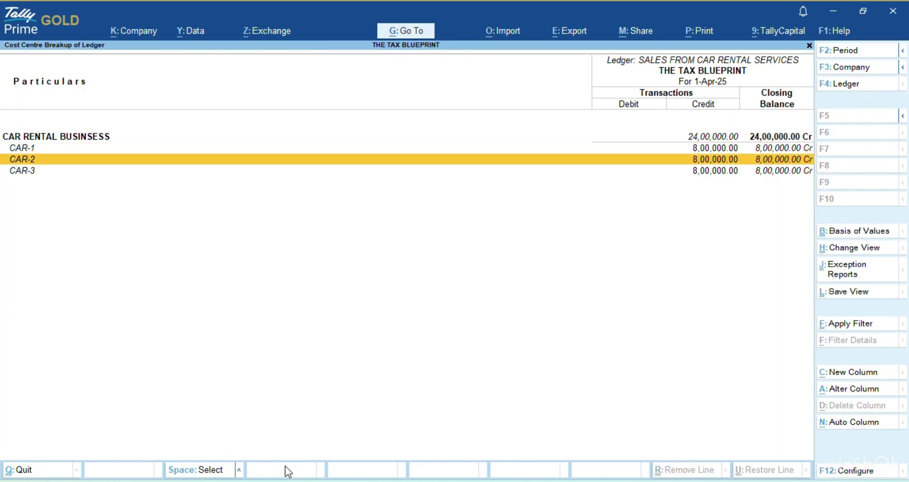
Leave the ledger reports and open the cost centres' Category Summary under Statements of Accounts
{"action": "key", "text": "Escape"}
{"action": "key", "text": "Escape"}
{"action": "key", "text": "Escape"}
{"action": "key", "text": "Down"}
{"action": "key", "text": "Down"}
{"action": "key", "text": "Down"}
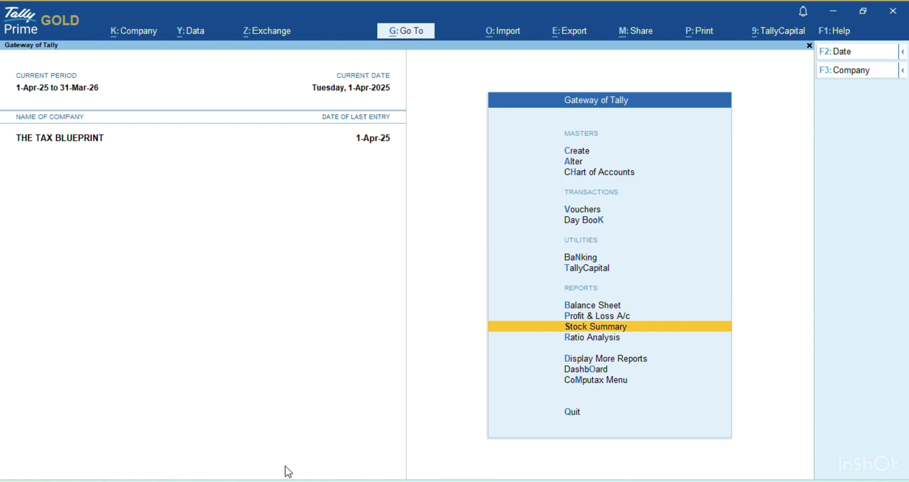
{"action": "key", "text": "Return"}
{"action": "key", "text": "Down"}
{"action": "key", "text": "Down"}
{"action": "key", "text": "Down"}
{"action": "key", "text": "Down"}
{"action": "key", "text": "Down"}
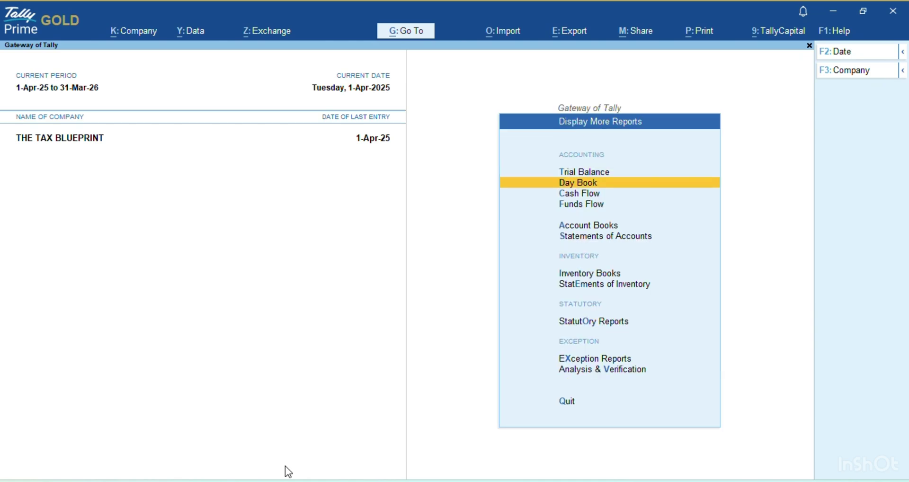
{"action": "key", "text": "Return"}
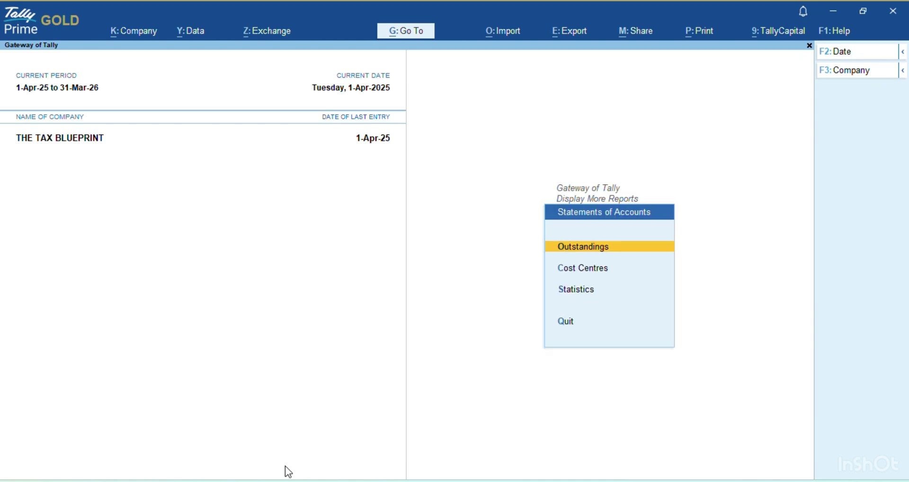
{"action": "key", "text": "Down"}
{"action": "key", "text": "Return"}
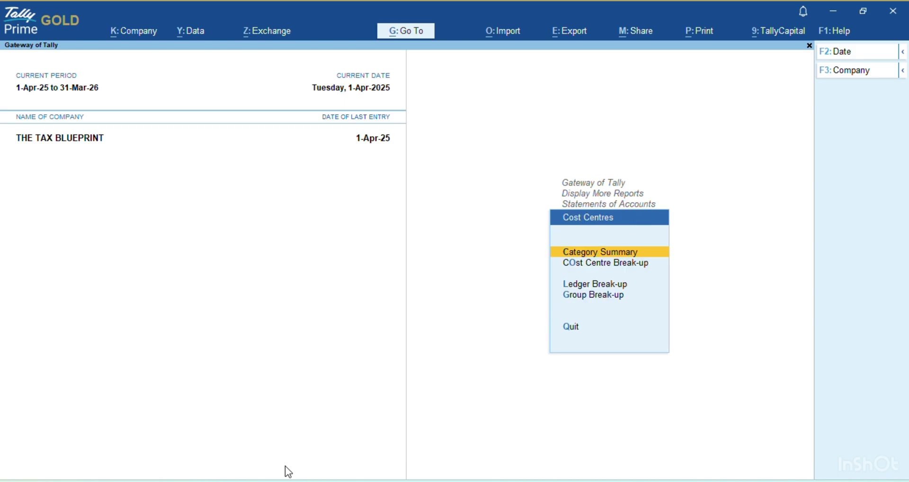
{"action": "key", "text": "Return"}
Compare the debit, credit and closing balance of CAR-1, CAR-2 and CAR-3, marking the rows in the category summary
{"action": "key", "text": "Down"}
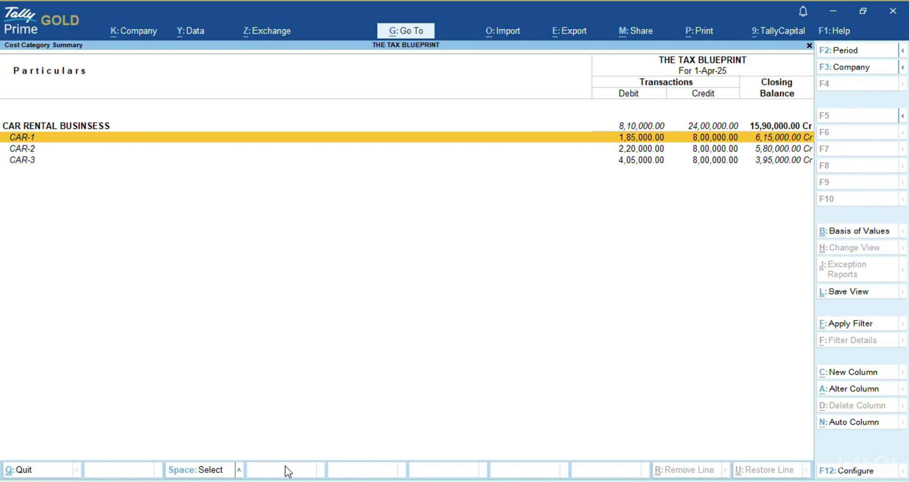
{"action": "key", "text": "space"}
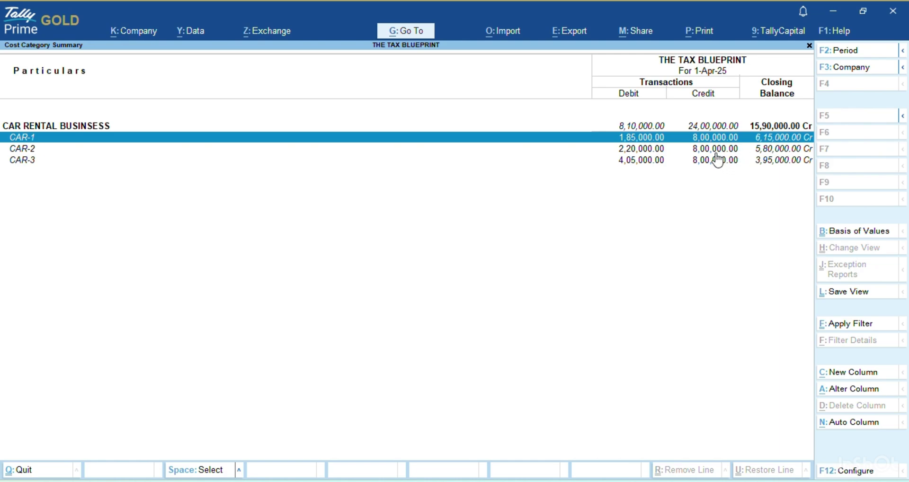
{"action": "left_click", "coordinate": [645, 153]}
{"action": "left_click", "coordinate": [645, 153]}
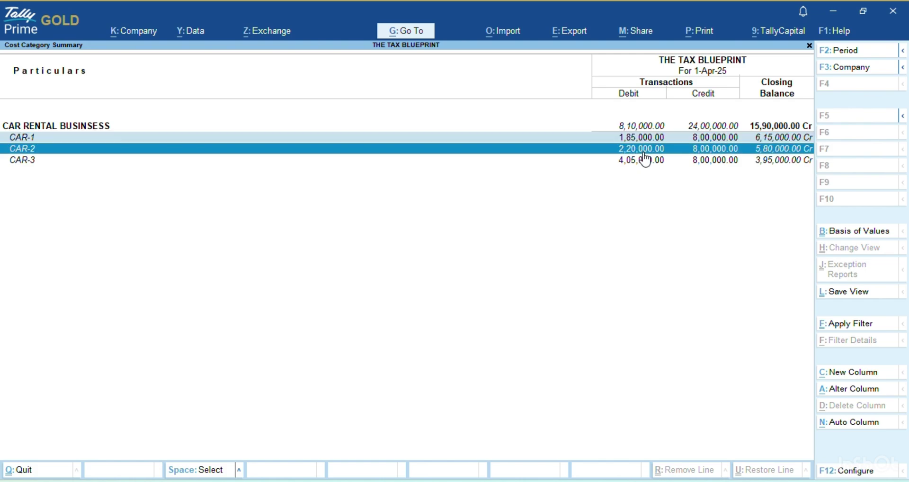
{"action": "left_click", "coordinate": [770, 161]}
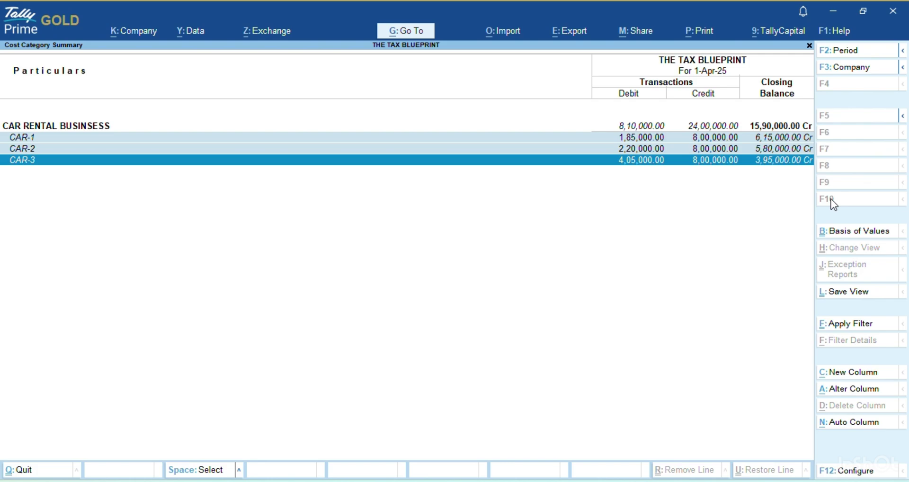
{"action": "key", "text": "Up"}
{"action": "key", "text": "Up"}
{"action": "key", "text": "Down"}
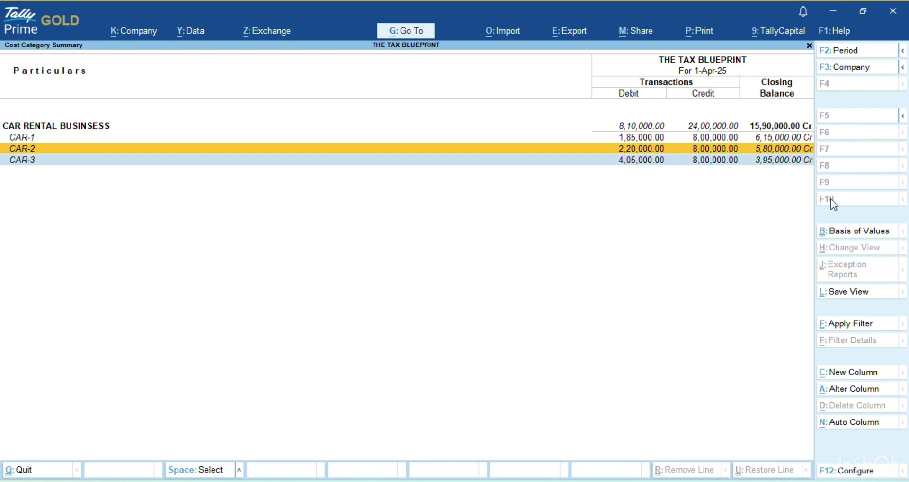
Drill down from CAR-3 through its April summary to its cost centre vouchers
{"action": "key", "text": "Down"}
{"action": "key", "text": "space"}
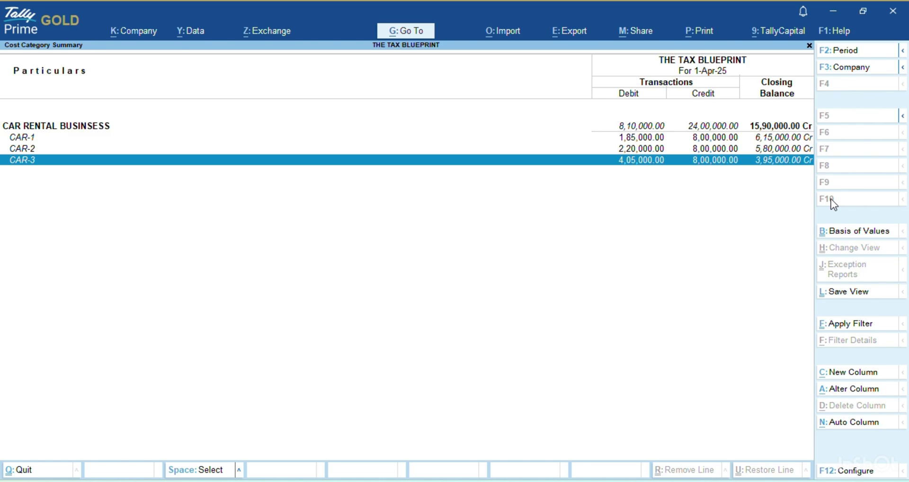
{"action": "key", "text": "Return"}
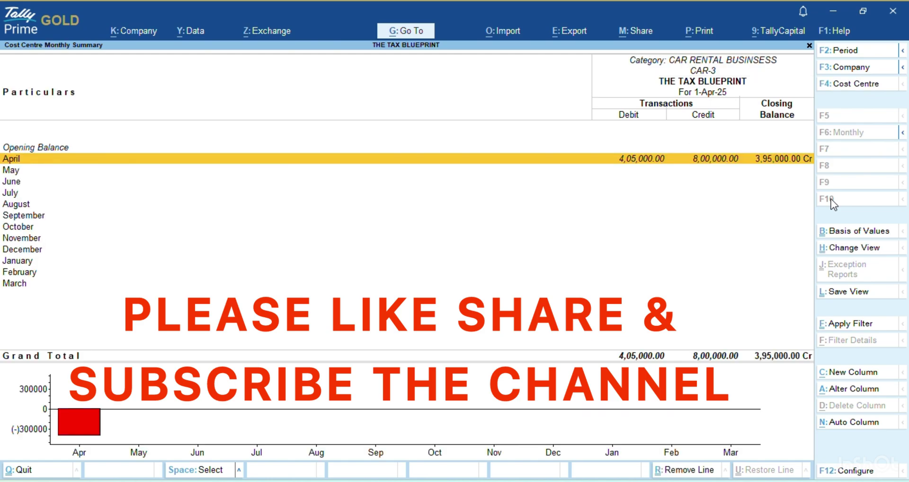
{"action": "key", "text": "Return"}
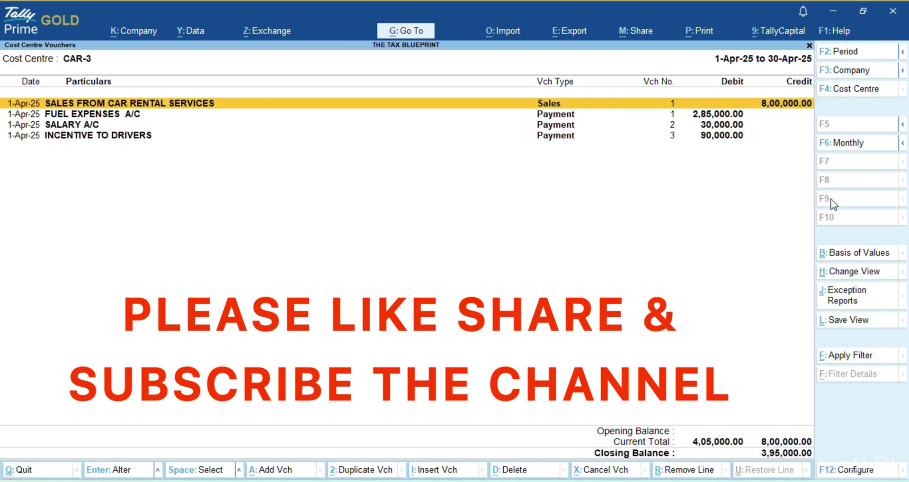
Reopen CAR-3's April cost centre vouchers and review the sales, fuel, salary and incentive entries, marking the rows and clearing the marks
{"action": "key", "text": "Escape"}
{"action": "key", "text": "Escape"}
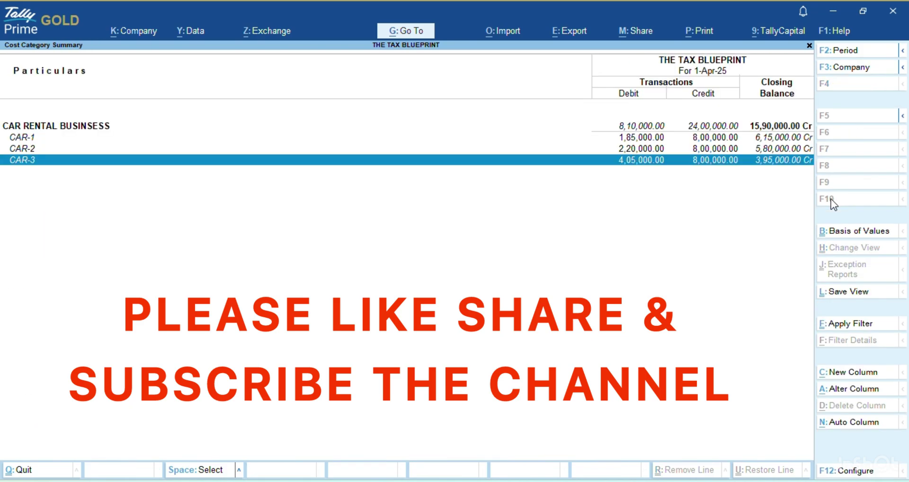
{"action": "key", "text": "Return"}
{"action": "key", "text": "Return"}
{"action": "key", "text": "space"}
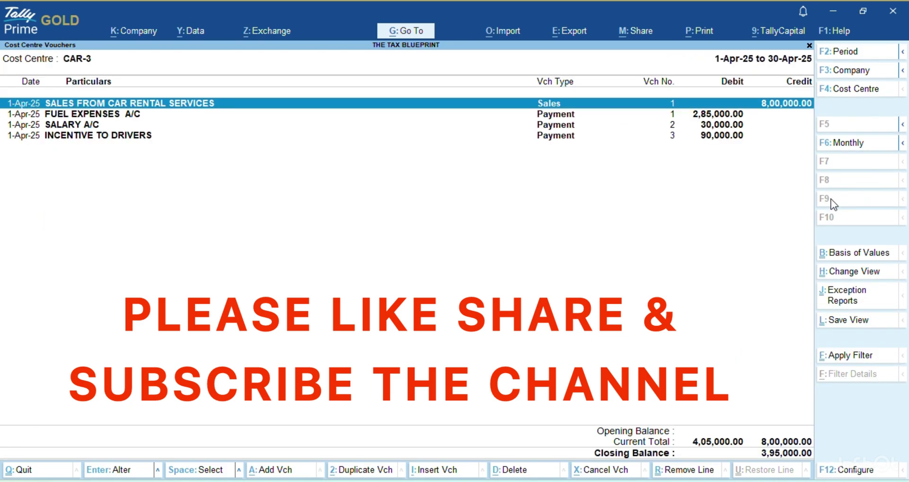
{"action": "key", "text": "Down"}
{"action": "key", "text": "space"}
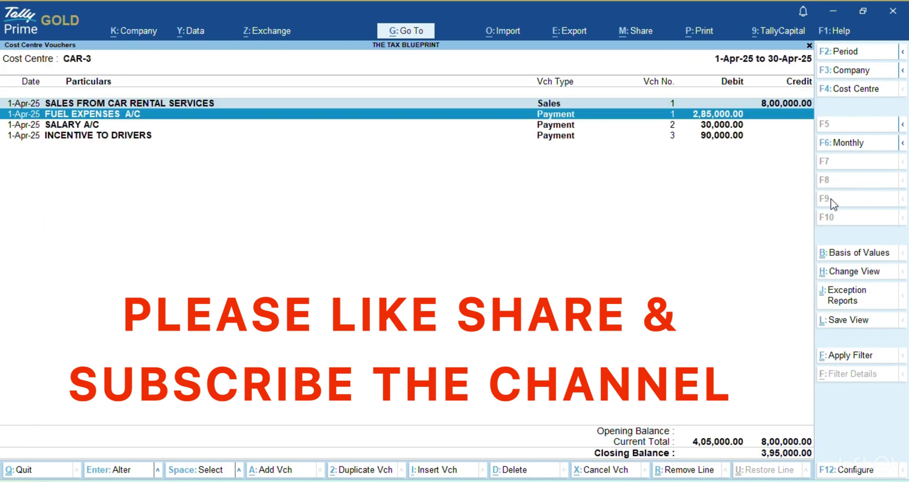
{"action": "key", "text": "Down"}
{"action": "key", "text": "space"}
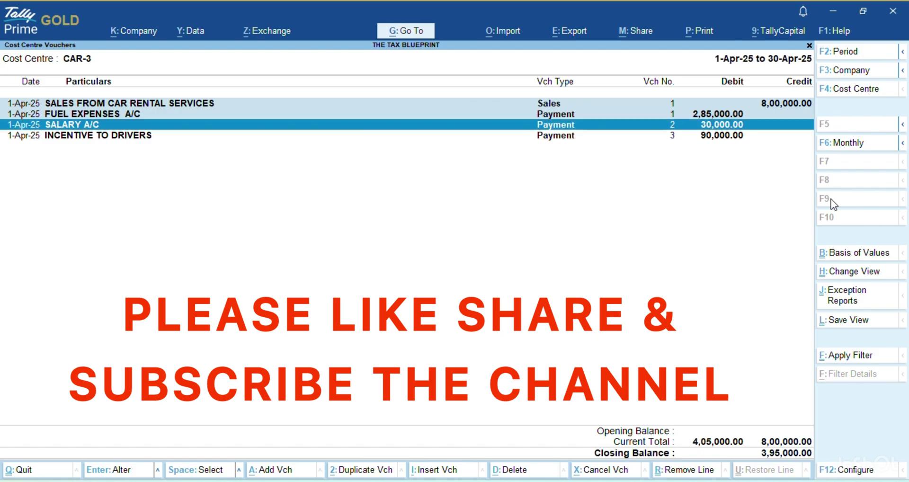
{"action": "key", "text": "Down"}
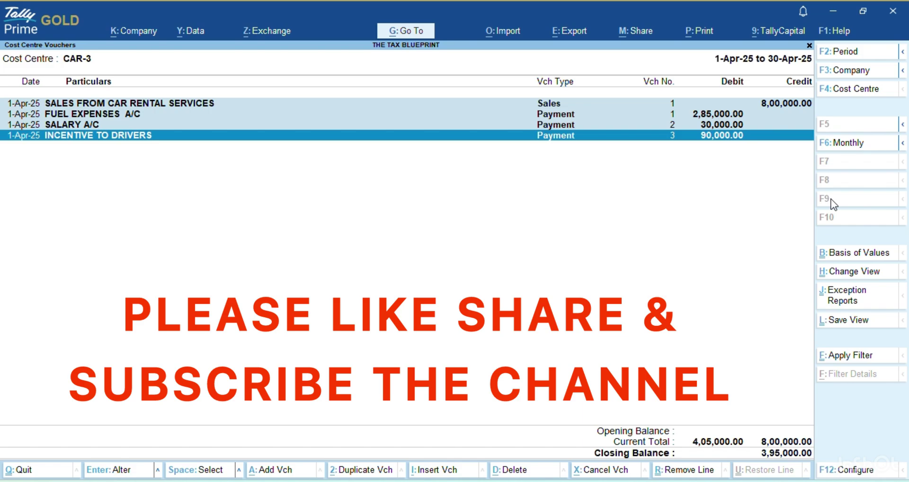
{"action": "key", "text": "Up"}
{"action": "key", "text": "Up"}
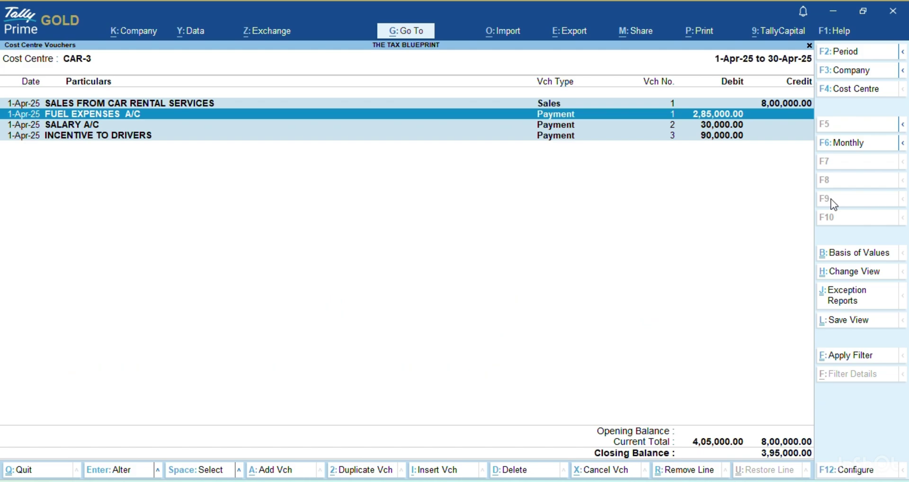
{"action": "key", "text": "ctrl+space"}
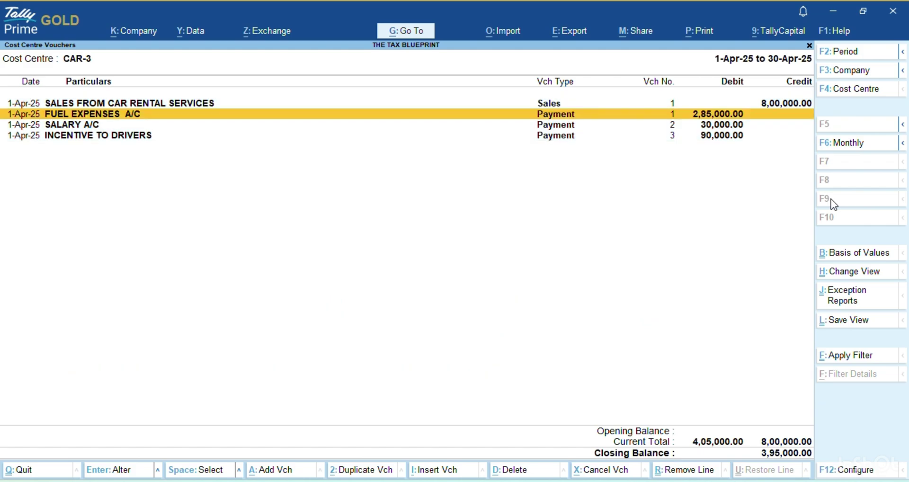
Return to the category summary and drill down into CAR-2's April cost centre vouchers
{"action": "key", "text": "Escape"}
{"action": "key", "text": "Escape"}
{"action": "key", "text": "Up"}
{"action": "key", "text": "Return"}
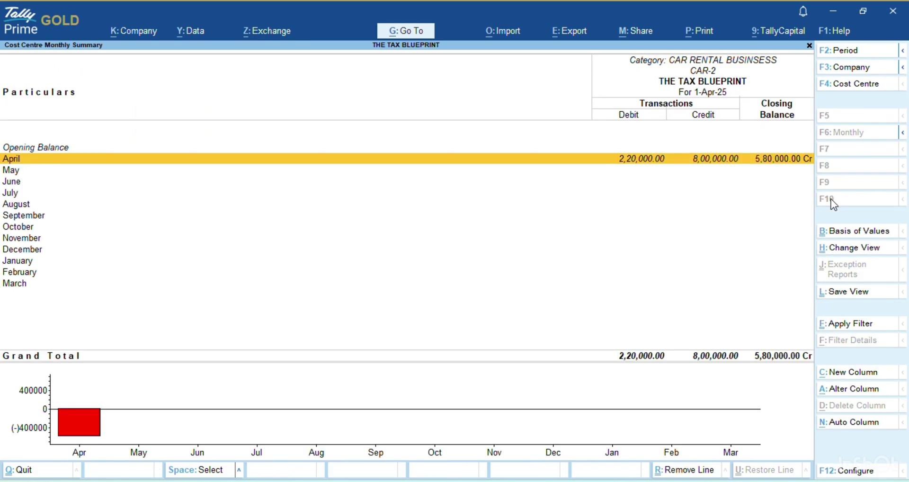
{"action": "key", "text": "Return"}
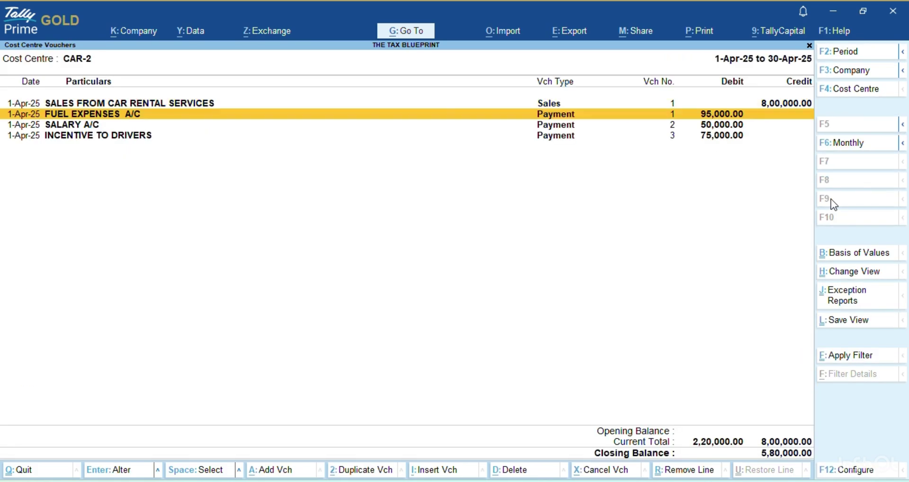
Go back to the category summary and view CAR-1's April cost centre vouchers, checking its fuel expenses entry
{"action": "key", "text": "Escape"}
{"action": "key", "text": "Escape"}
{"action": "key", "text": "Up"}
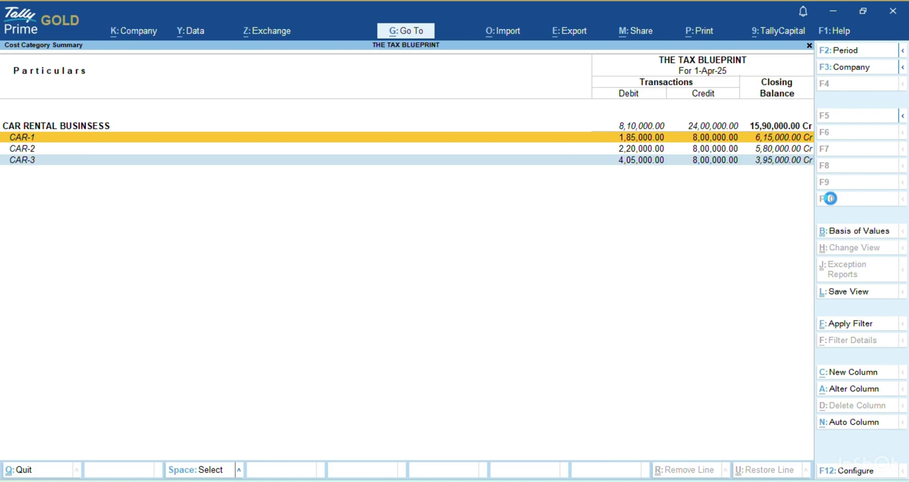
{"action": "key", "text": "Return"}
{"action": "key", "text": "Return"}
{"action": "key", "text": "Down"}
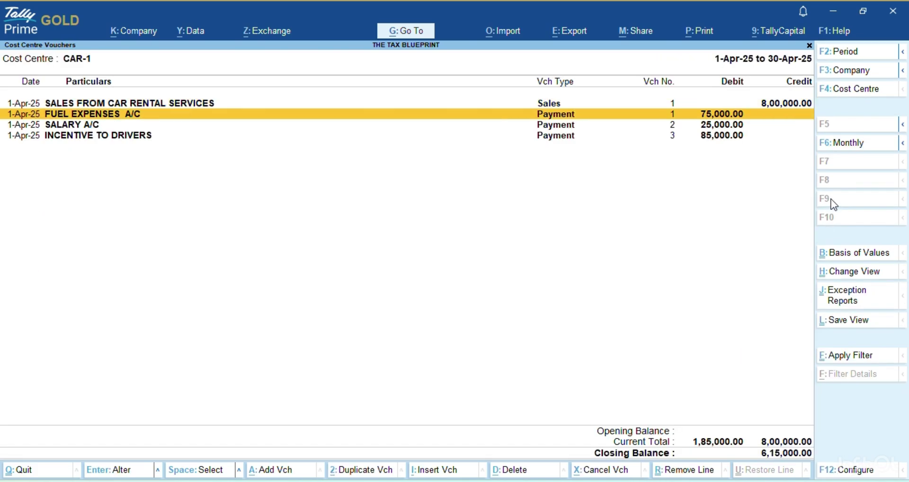
Leave CAR-1's vouchers and reopen CAR-3's April cost centre vouchers from the category summary for comparison
{"action": "key", "text": "Escape"}
{"action": "key", "text": "Escape"}
{"action": "key", "text": "Down"}
{"action": "key", "text": "Down"}
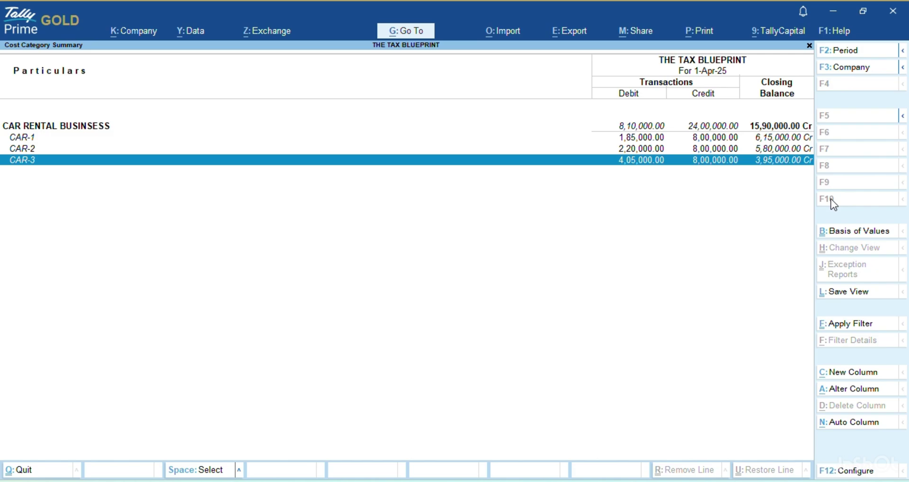
{"action": "key", "text": "Return"}
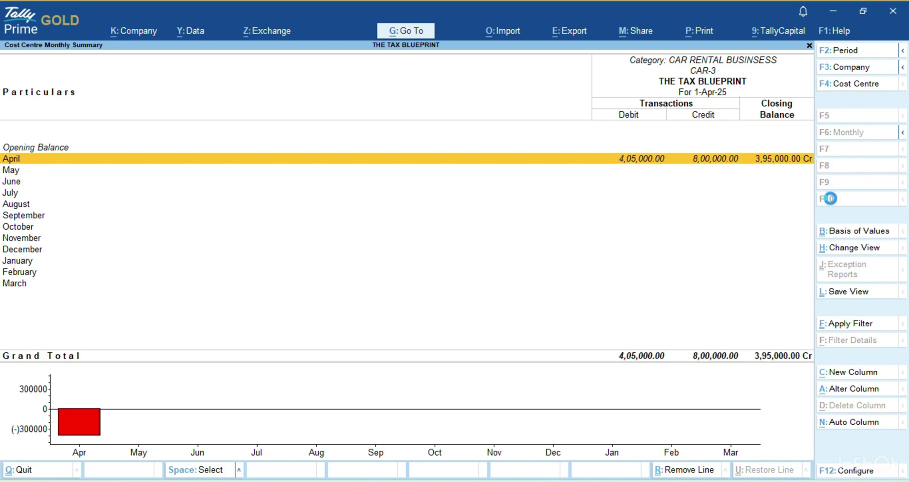
{"action": "key", "text": "Return"}
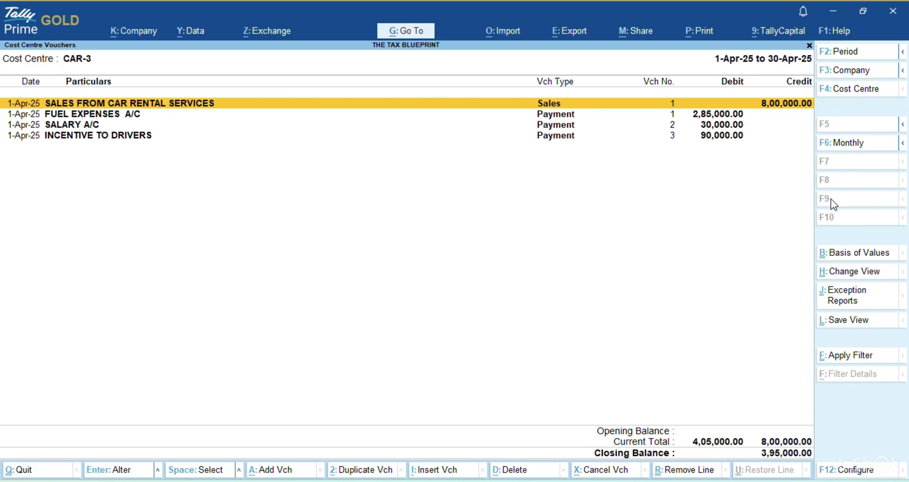
Leave the cost centre reports and view the Profit & Loss A/c in detail, including the car rental sales ledger
{"action": "key", "text": "Escape"}
{"action": "key", "text": "Escape"}
{"action": "key", "text": "Escape"}
{"action": "key", "text": "Escape"}
{"action": "key", "text": "Escape"}
{"action": "key", "text": "Escape"}
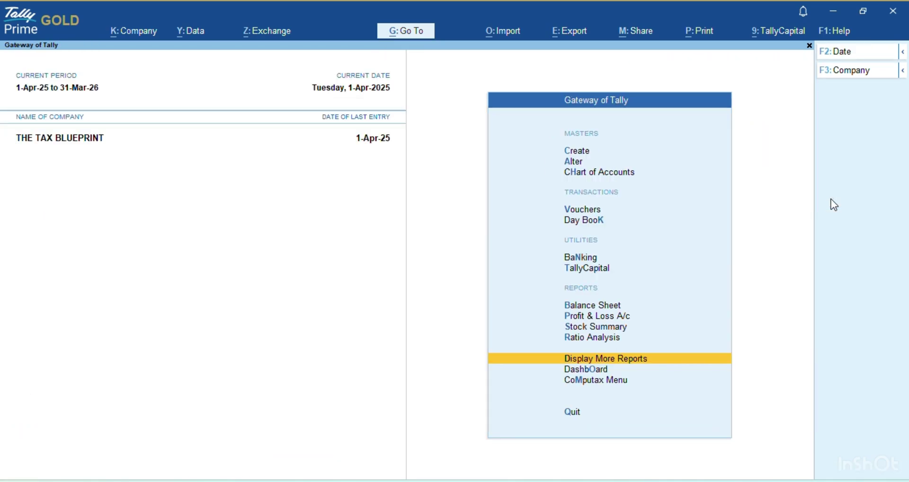
{"action": "key", "text": "Up"}
{"action": "key", "text": "Up"}
{"action": "key", "text": "Return"}
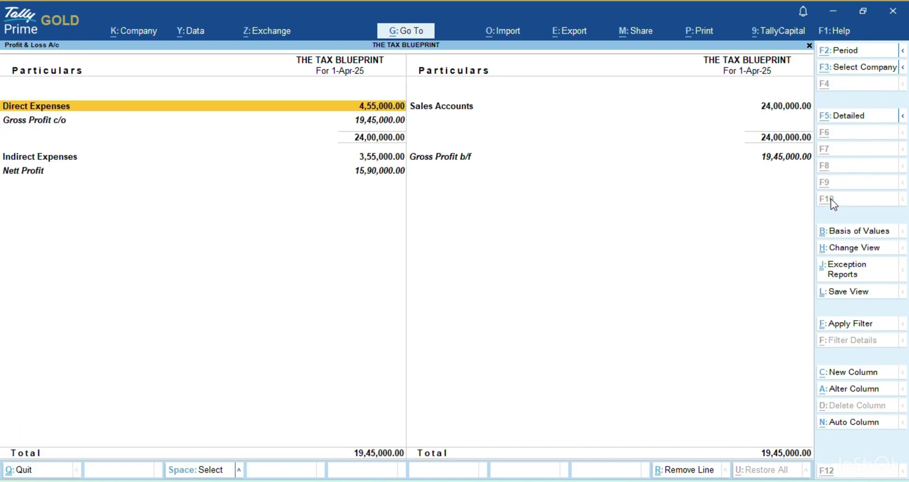
{"action": "key", "text": "alt+F5"}
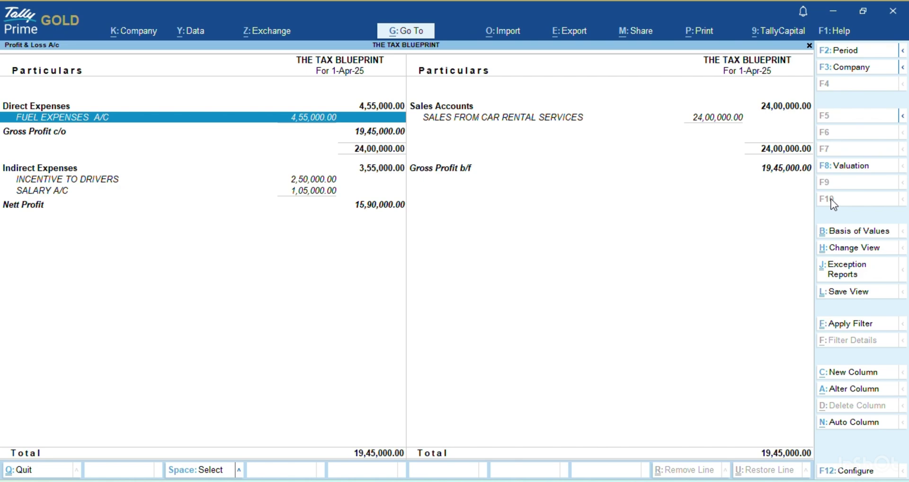
{"action": "key", "text": "Right"}
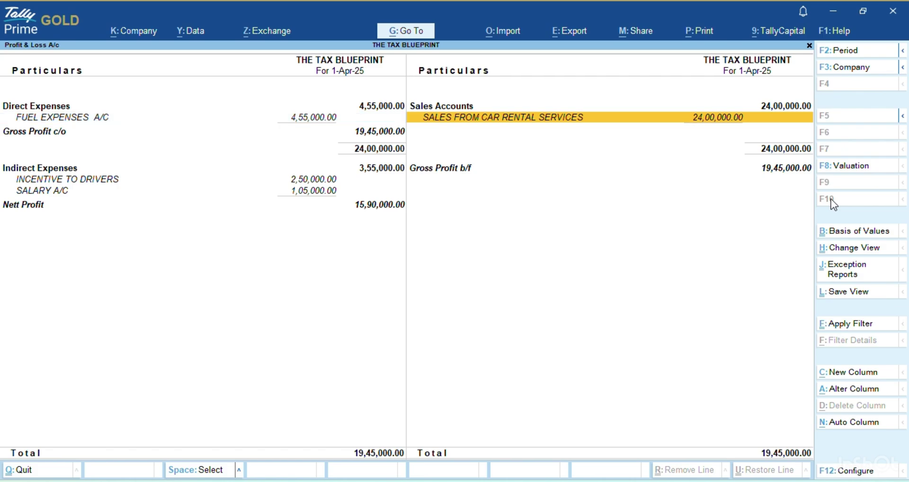
Close the Profit & Loss A/c and reopen the cost centres' Category Summary under Statements of Accounts
{"action": "key", "text": "Escape"}
{"action": "key", "text": "Down"}
{"action": "key", "text": "Down"}
{"action": "key", "text": "Down"}
{"action": "key", "text": "Down"}
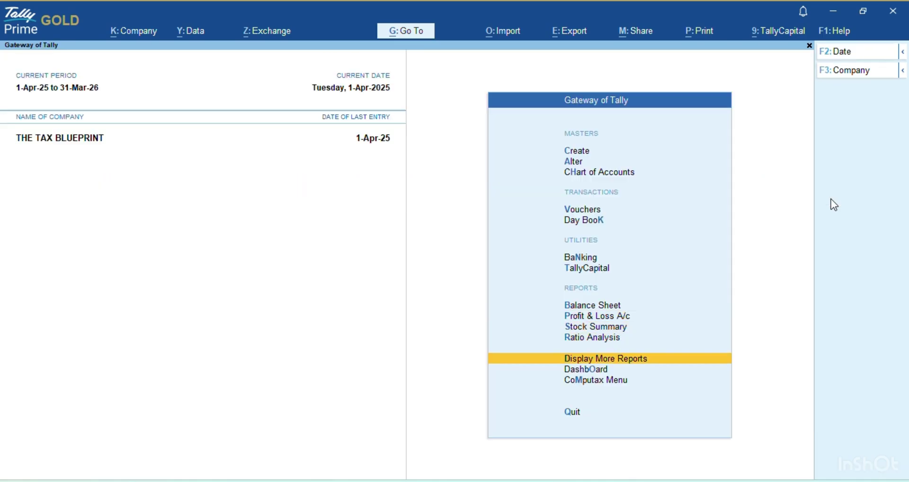
{"action": "key", "text": "Up"}
{"action": "key", "text": "Return"}
{"action": "key", "text": "Down"}
{"action": "key", "text": "Down"}
{"action": "key", "text": "Down"}
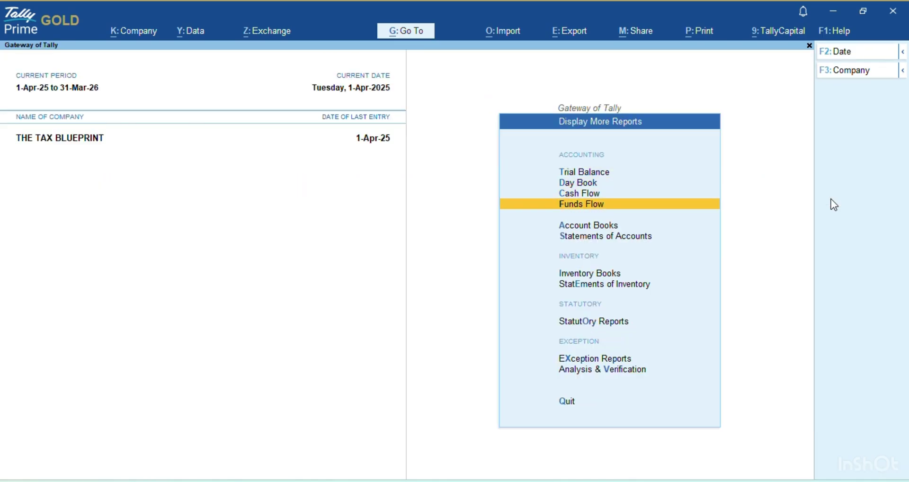
{"action": "key", "text": "Down"}
{"action": "key", "text": "Down"}
{"action": "key", "text": "Return"}
{"action": "key", "text": "Down"}
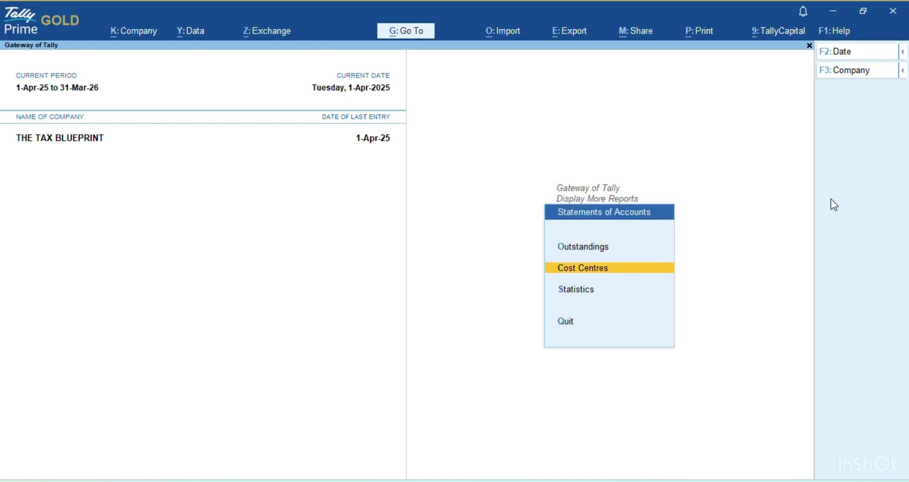
{"action": "key", "text": "Down"}
{"action": "key", "text": "Up"}
{"action": "key", "text": "Return"}
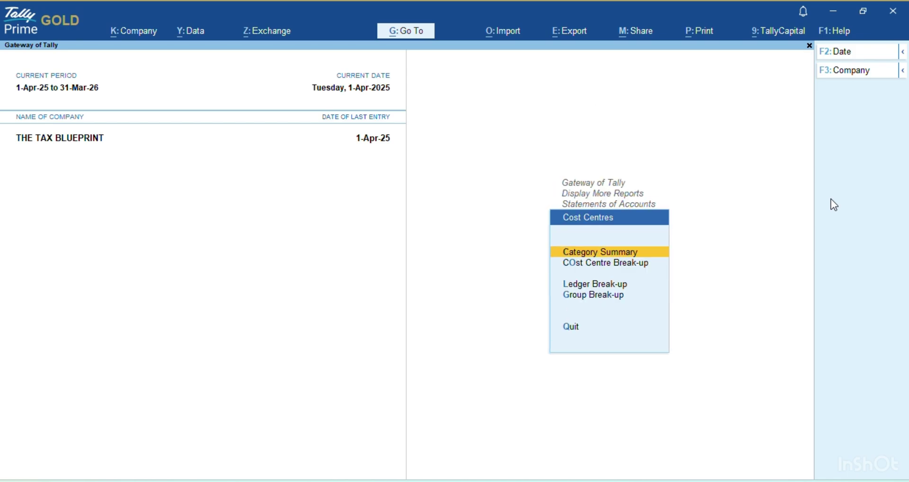
{"action": "key", "text": "Return"}
{"action": "key", "text": "Down"}
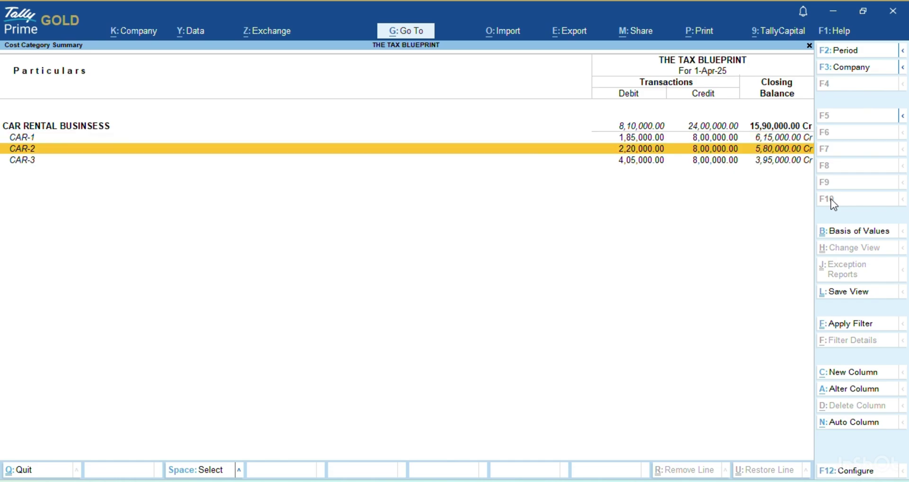
Review the CAR-2 and CAR-3 results in the category summary, mark the CAR-3 row, and leave the report
{"action": "key", "text": "Return"}
{"action": "key", "text": "Escape"}
{"action": "key", "text": "Down"}
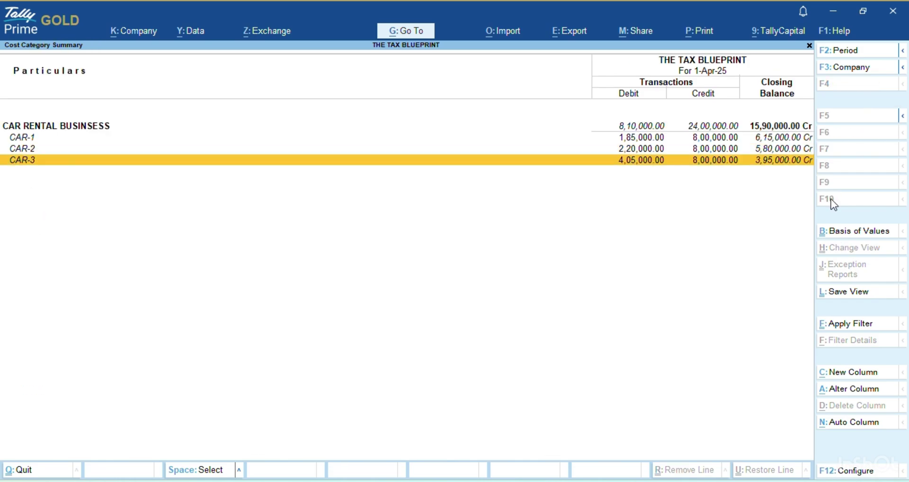
{"action": "key", "text": "Return"}
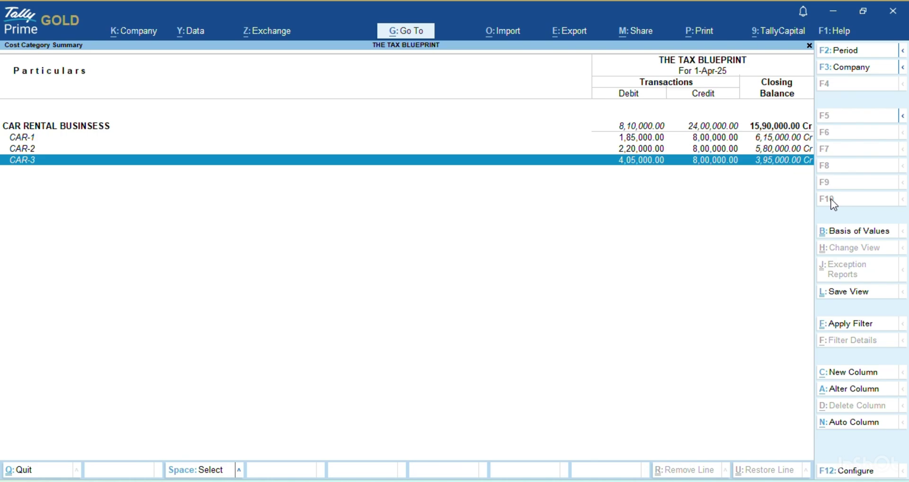
{"action": "key", "text": "space"}
{"action": "key", "text": "Escape"}
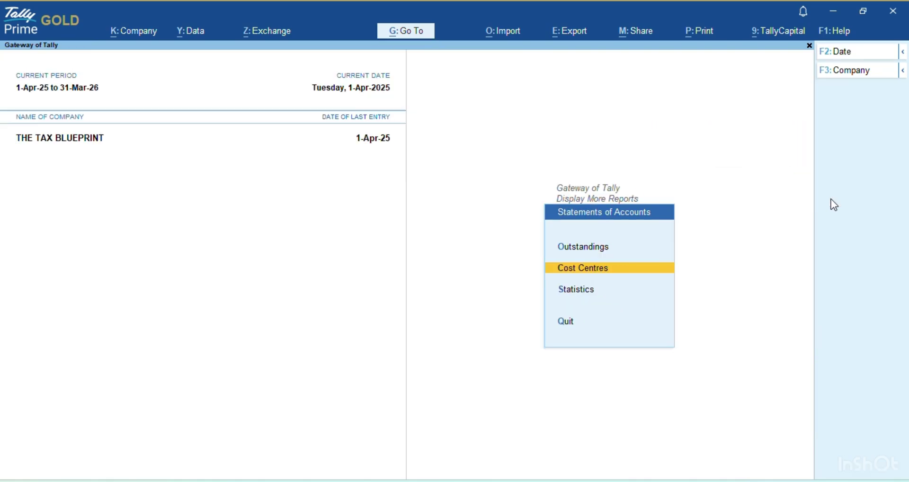
{"action": "key", "text": "Escape"}
Switch to the Word document The Tax Blueprint NEW and look over its notes on accounting with cost centres
{"action": "key", "text": "alt+Tab"}
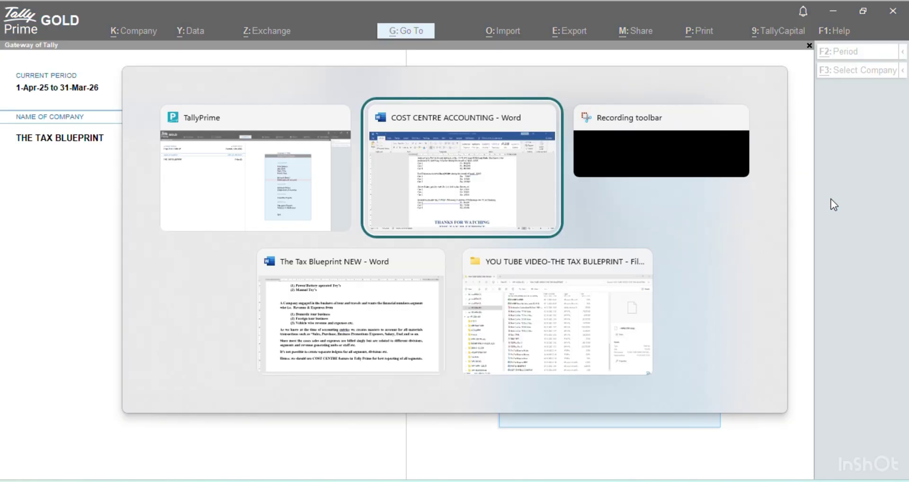
{"action": "key", "text": "alt+Tab"}
{"action": "key", "text": "alt+Tab"}
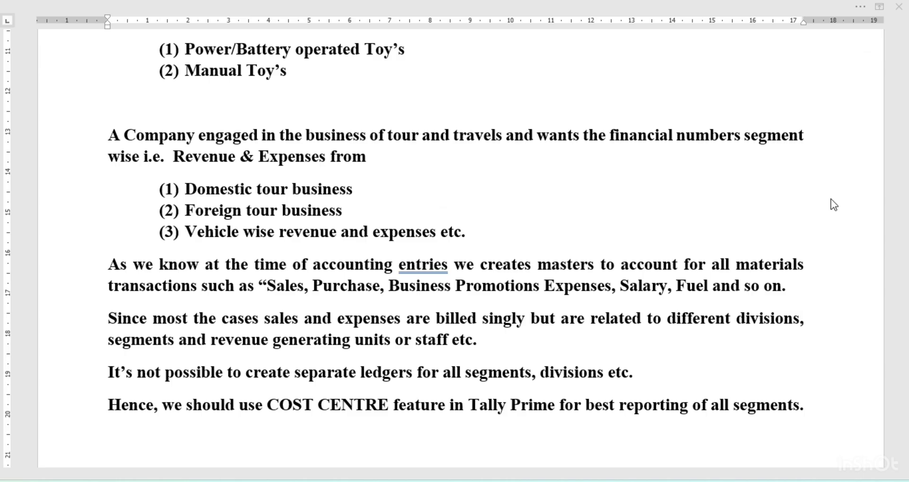
{"action": "scroll", "coordinate": [638, 309], "scroll_direction": "down", "scroll_amount": 6}
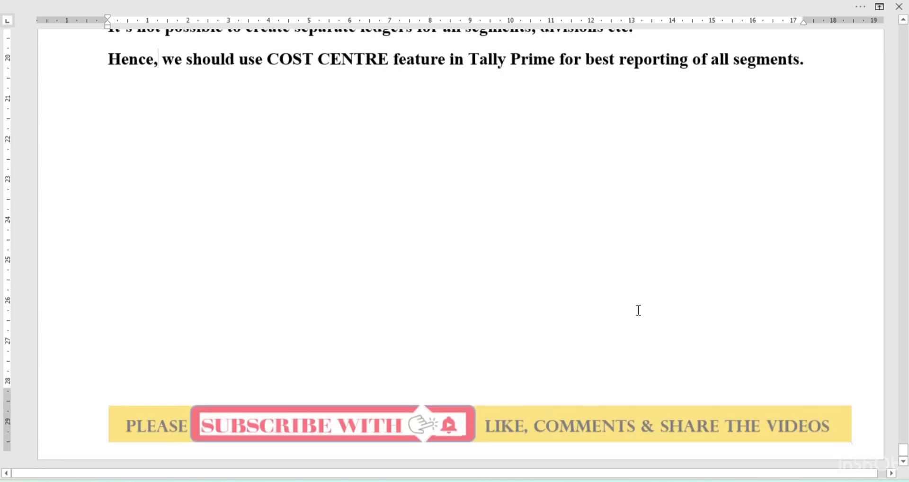
{"action": "scroll", "coordinate": [639, 310], "scroll_direction": "up", "scroll_amount": 12}
{"action": "scroll", "coordinate": [638, 310], "scroll_direction": "down", "scroll_amount": 1}
{"action": "scroll", "coordinate": [639, 310], "scroll_direction": "up", "scroll_amount": 5}
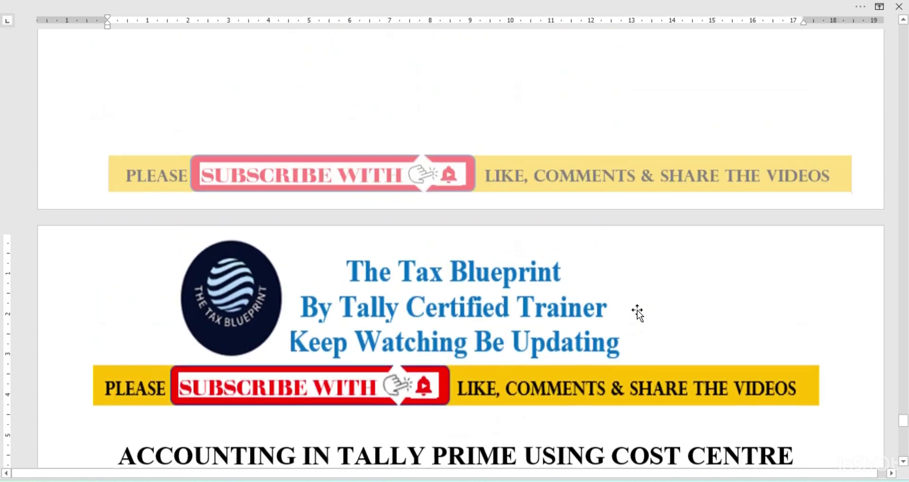
{"action": "scroll", "coordinate": [638, 310], "scroll_direction": "down", "scroll_amount": 3}
{"action": "scroll", "coordinate": [639, 310], "scroll_direction": "down", "scroll_amount": 1}
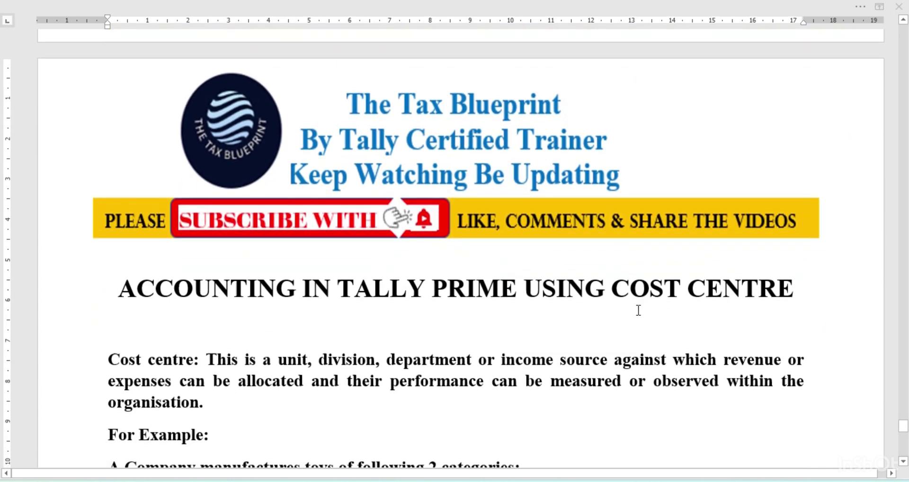
{"action": "key", "text": "alt+Tab"}
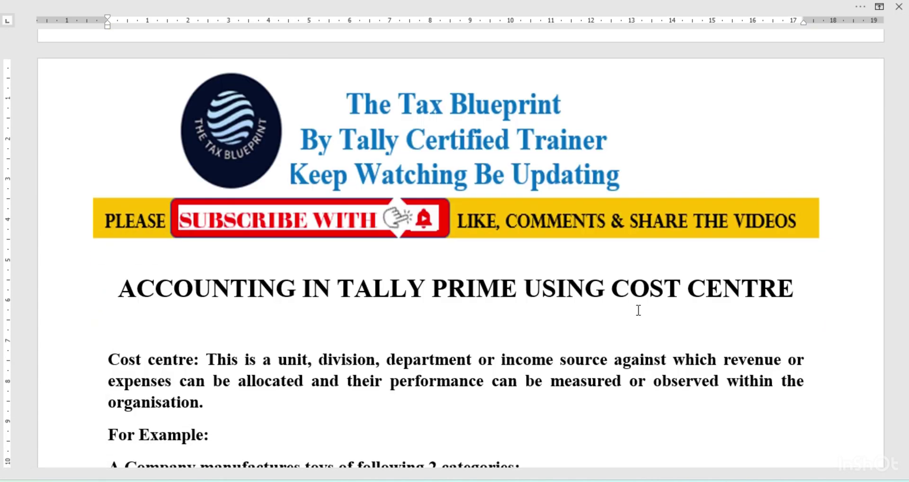